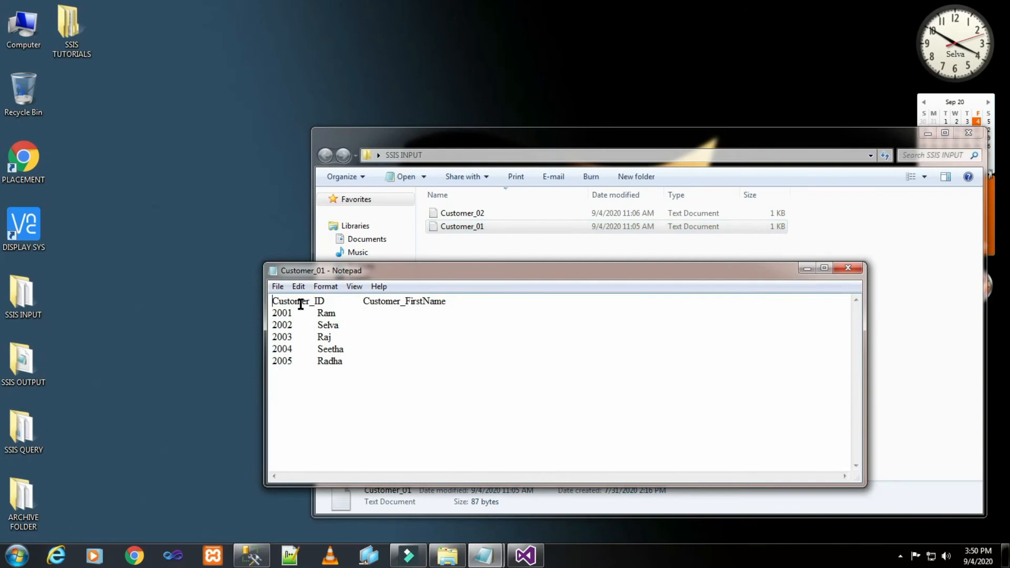
- Review the records in the Customer_01 and Customer_02 text files in the SSIS INPUT folder, closing each file after reading
{"action": "left_click_drag", "start_coordinate": [273, 303], "coordinate": [345, 352]}
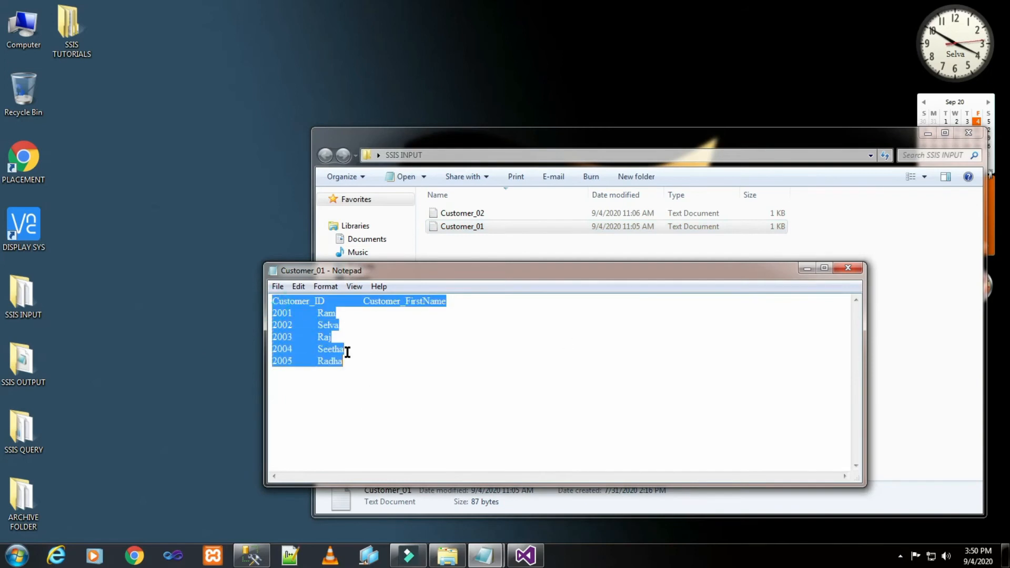
{"action": "left_click", "coordinate": [853, 275]}
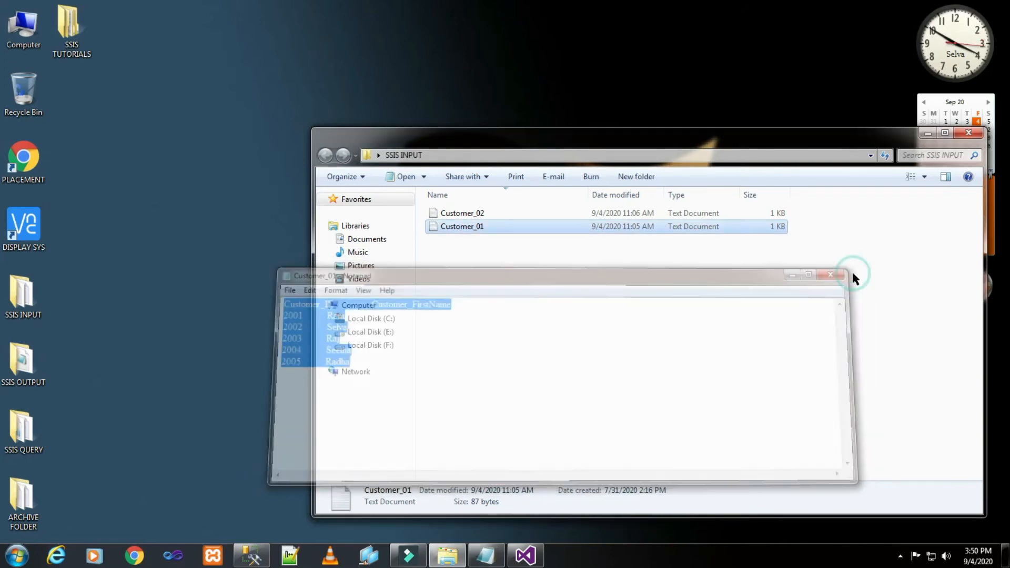
{"action": "double_click", "coordinate": [477, 213]}
{"action": "left_click_drag", "start_coordinate": [273, 304], "coordinate": [345, 367]}
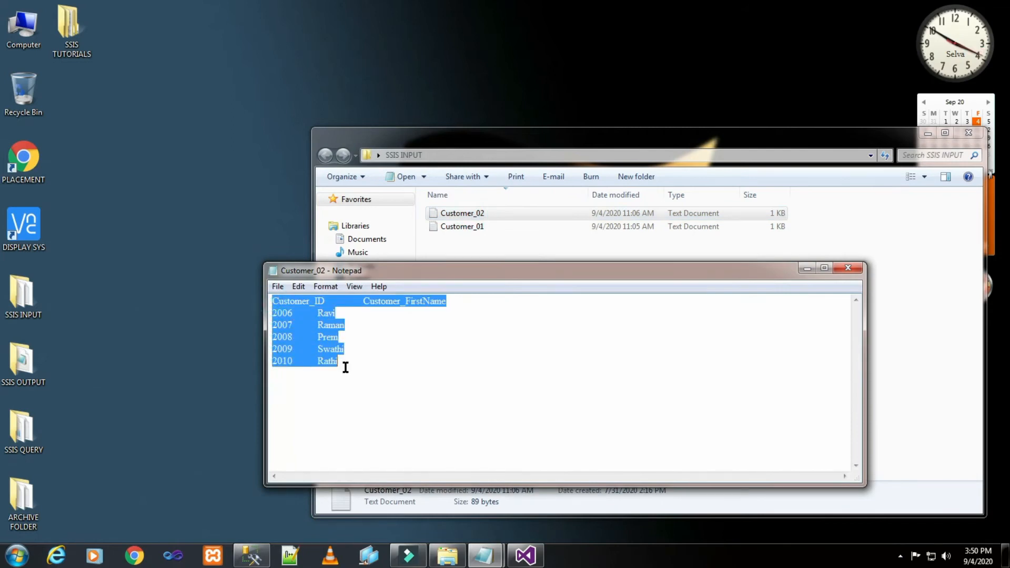
{"action": "left_click", "coordinate": [848, 267]}
{"action": "left_click", "coordinate": [715, 290]}
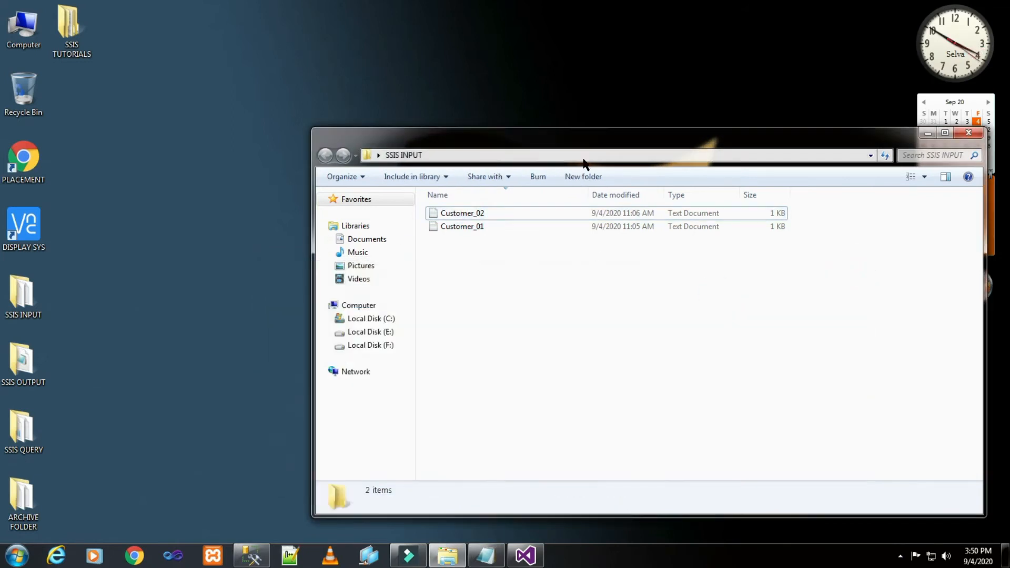
- Examine the full path of the SSIS INPUT folder, minimise its window and refresh the desktop
{"action": "left_click", "coordinate": [540, 156]}
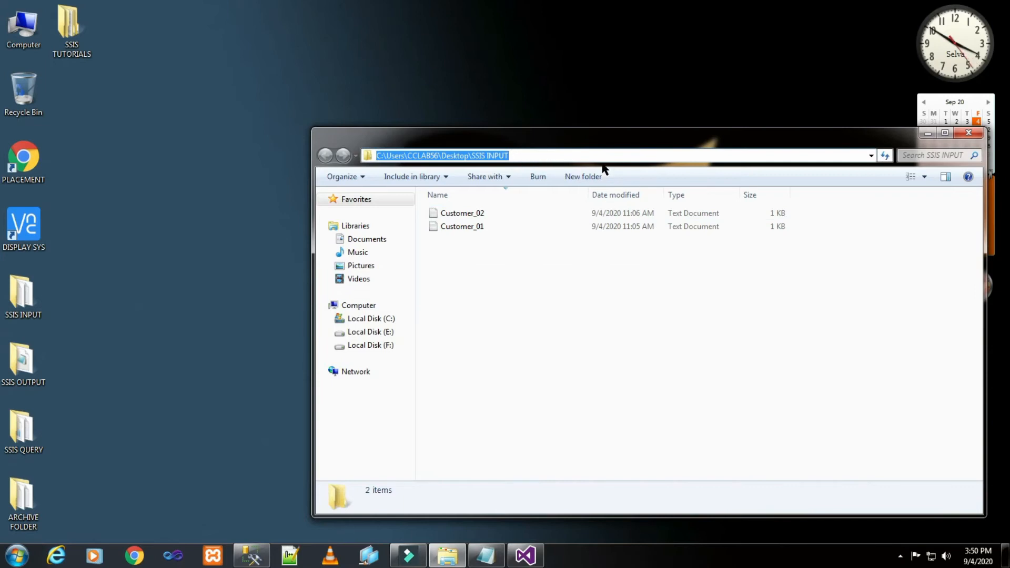
{"action": "left_click", "coordinate": [928, 132]}
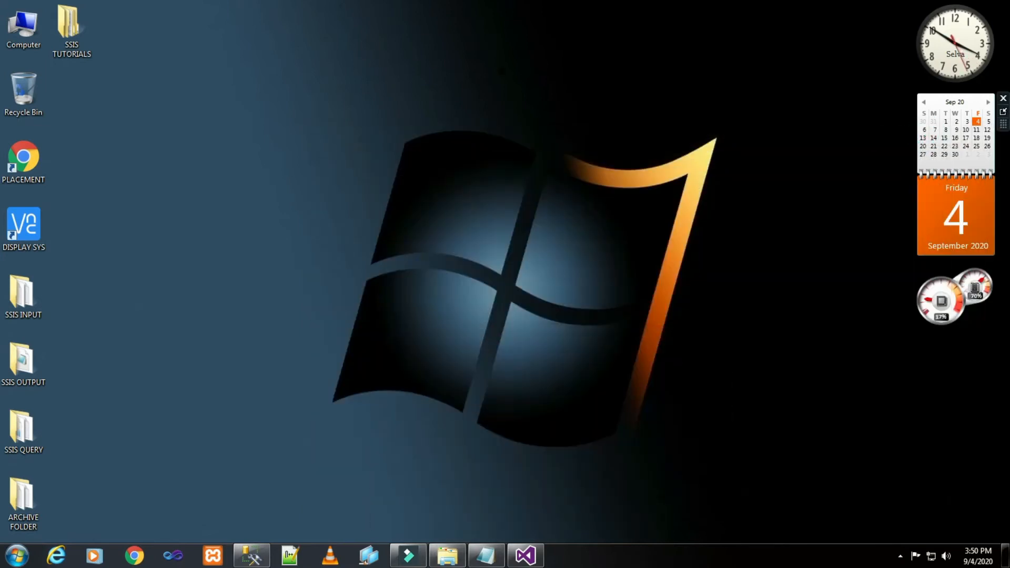
{"action": "right_click", "coordinate": [500, 65]}
{"action": "left_click", "coordinate": [525, 100]}
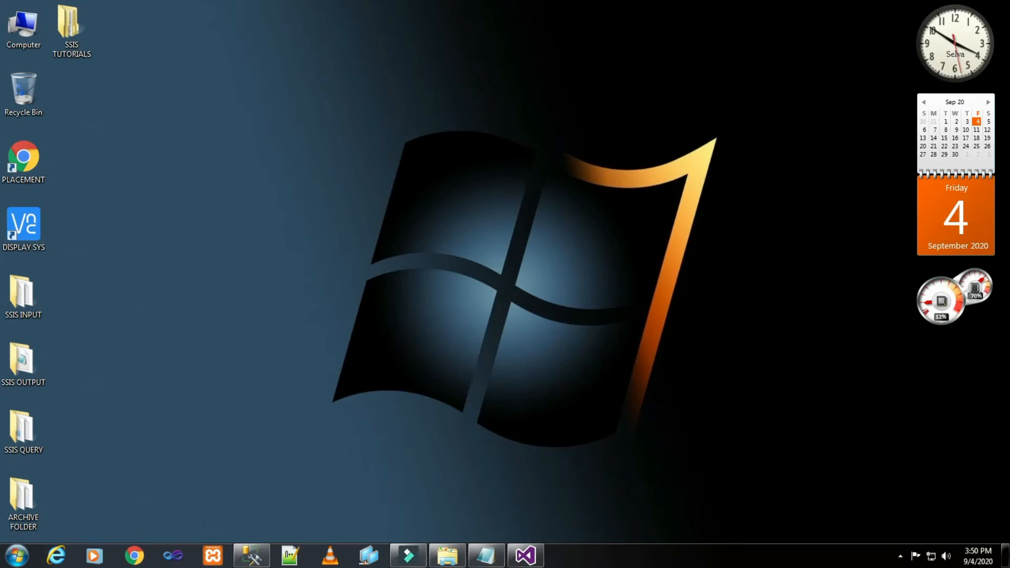
- Switch to SQL Server Management Studio and check the query results for the OLE DB Destination and Customer_02 tables
{"action": "left_click", "coordinate": [252, 556]}
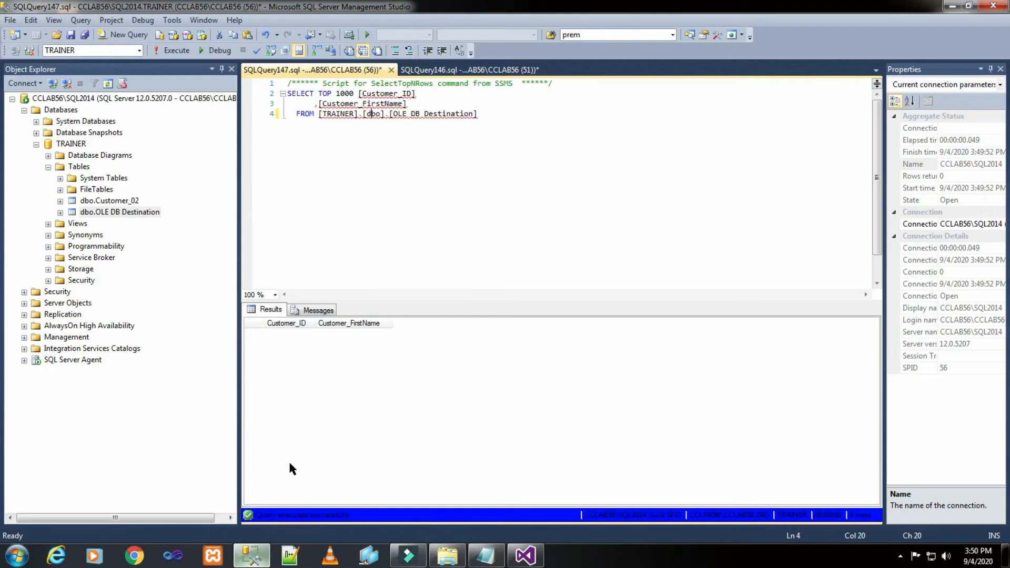
{"action": "left_click", "coordinate": [518, 210]}
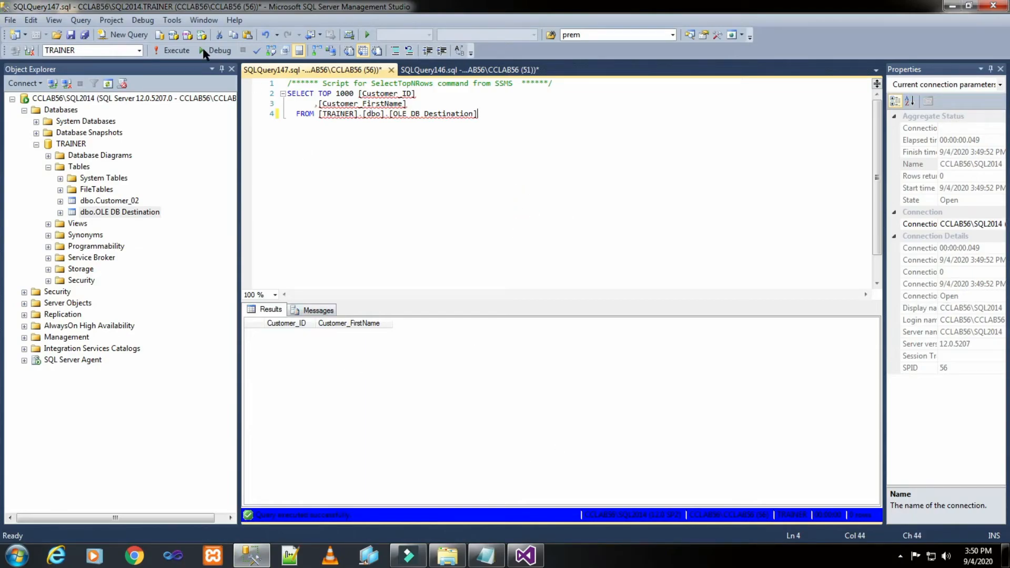
{"action": "left_click", "coordinate": [174, 50]}
{"action": "left_click", "coordinate": [432, 69]}
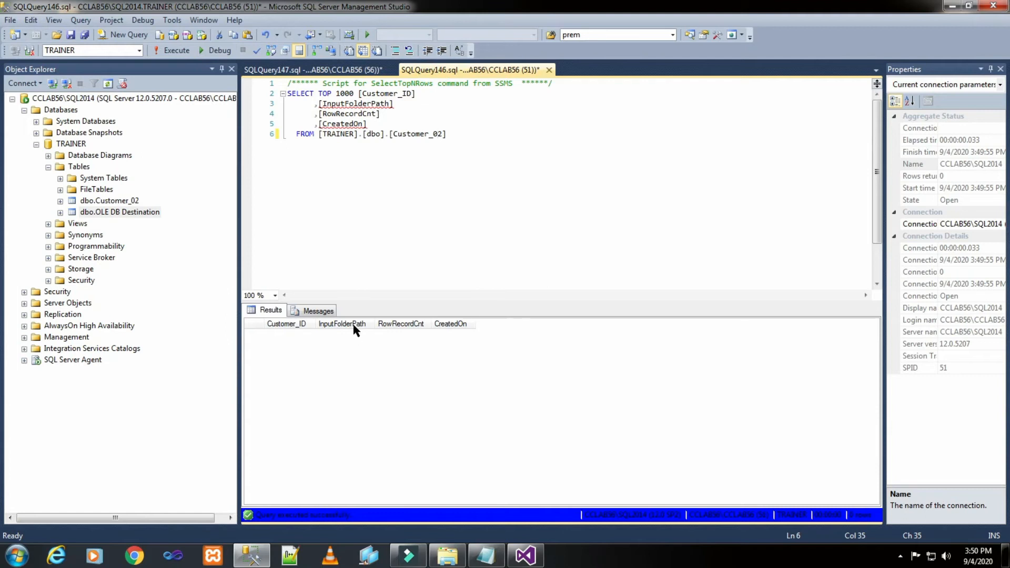
{"action": "left_click", "coordinate": [417, 324]}
{"action": "left_click", "coordinate": [457, 327]}
- Copy the package name LoadSQLInputFolderPathandRecordCountFromTextFilesUsingExecuteSQLTask from the Test notes in Notepad
{"action": "left_click", "coordinate": [486, 554]}
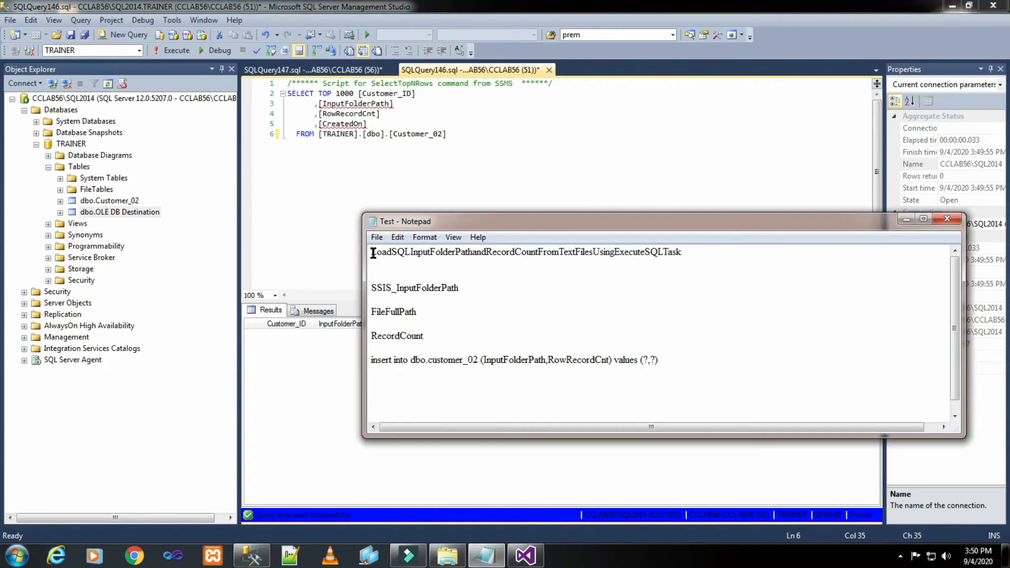
{"action": "left_click_drag", "start_coordinate": [373, 253], "coordinate": [689, 261]}
{"action": "left_click", "coordinate": [592, 282]}
{"action": "left_click", "coordinate": [510, 279]}
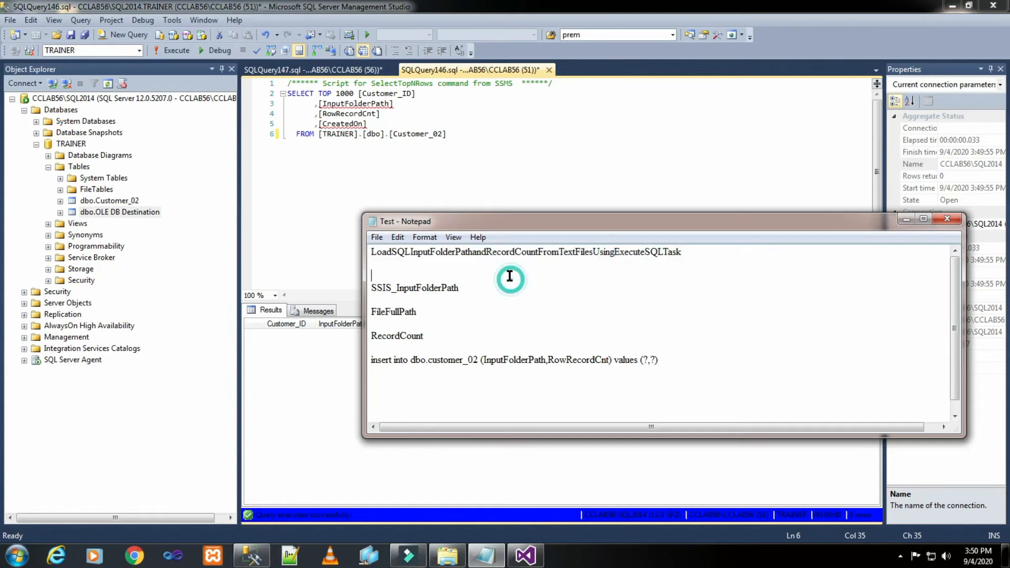
{"action": "left_click_drag", "start_coordinate": [372, 251], "coordinate": [690, 262]}
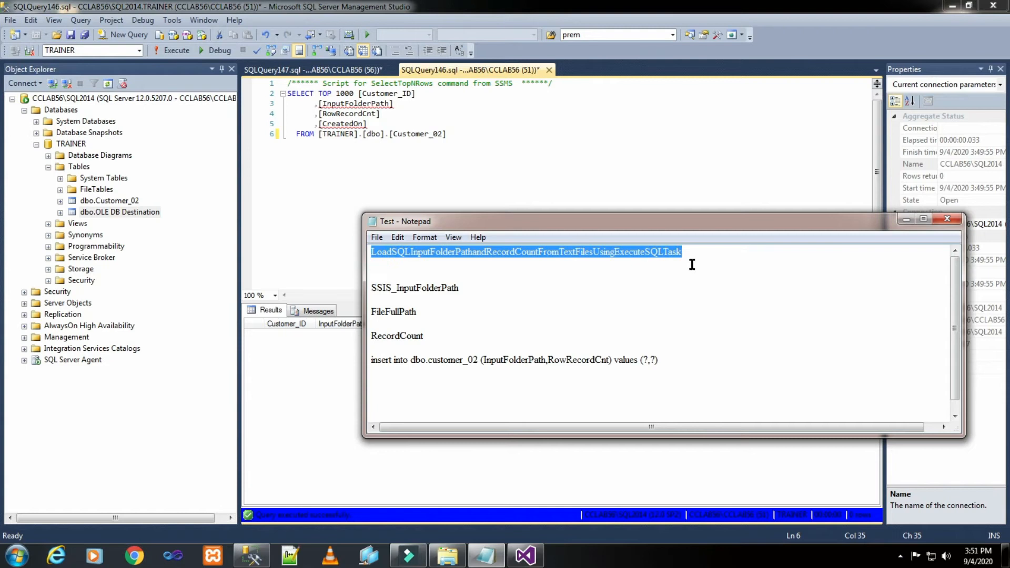
{"action": "right_click", "coordinate": [652, 257]}
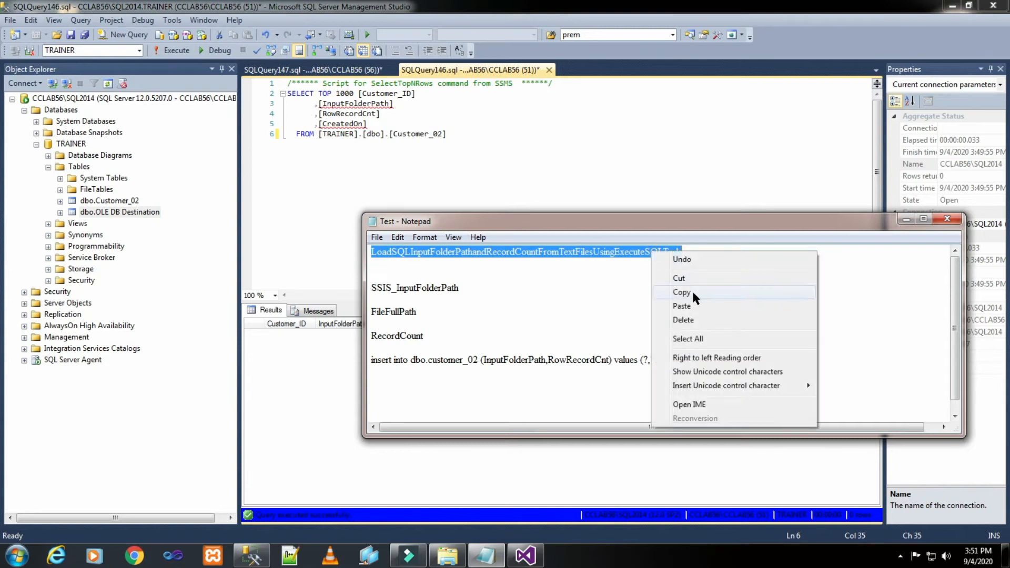
{"action": "left_click", "coordinate": [693, 291]}
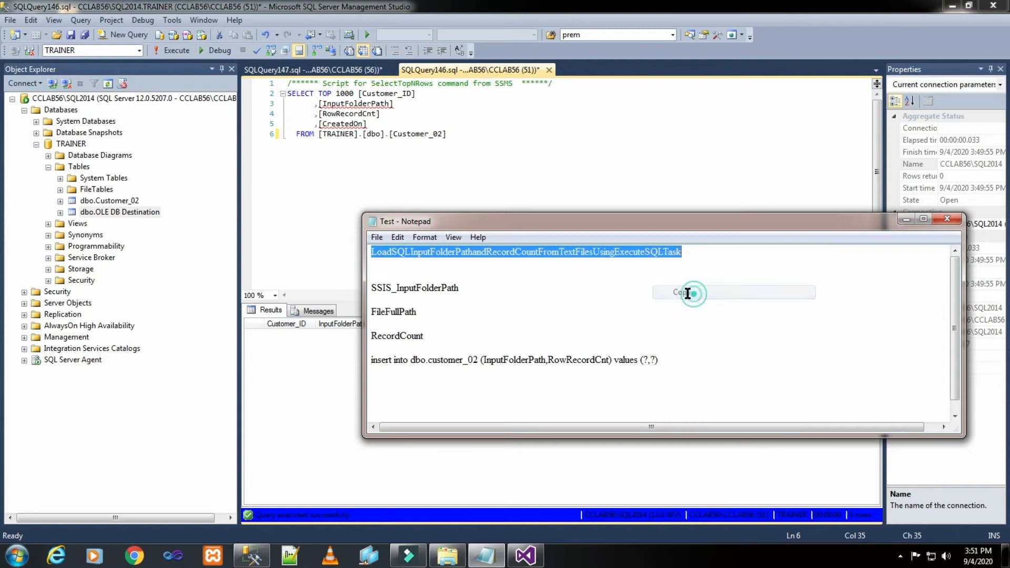
- In Visual Studio, add a new package to the SSIS TUTORIALS project and rename it LoadSQLInputFolderPathandRecordCountFromTextFilesUsingExecuteSQLTask
{"action": "left_click", "coordinate": [525, 556]}
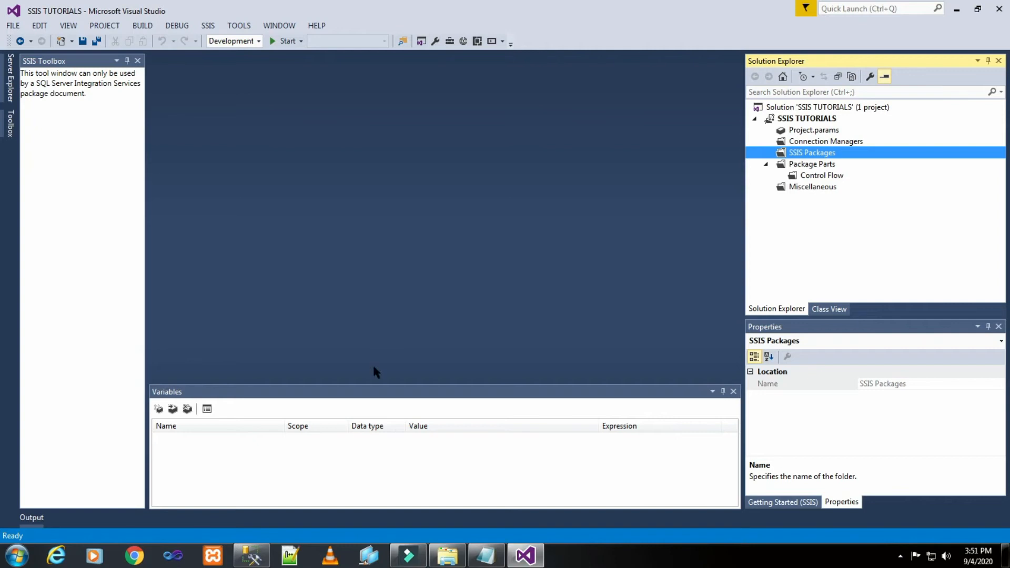
{"action": "right_click", "coordinate": [814, 155]}
{"action": "left_click", "coordinate": [834, 160]}
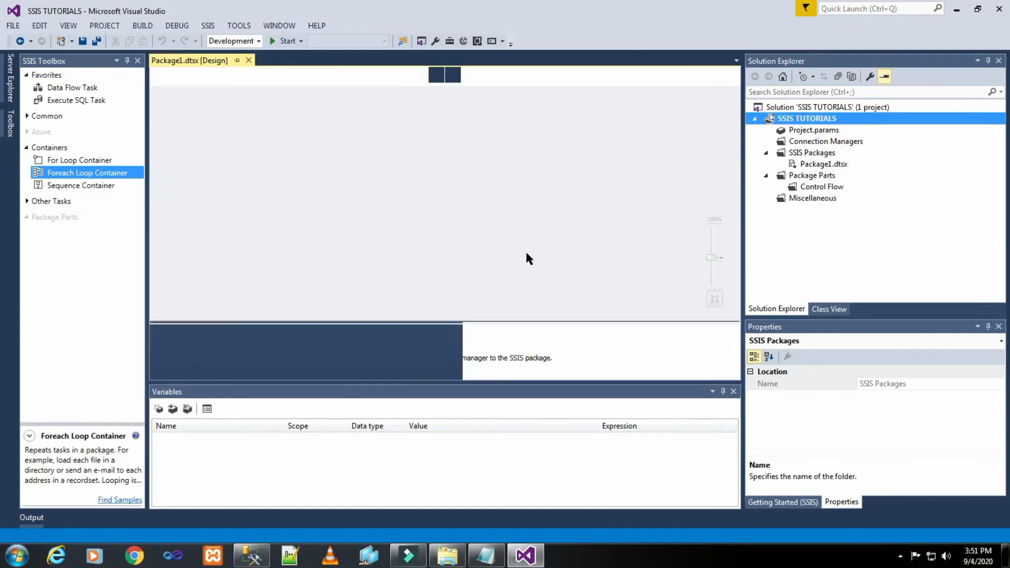
{"action": "left_click", "coordinate": [803, 165]}
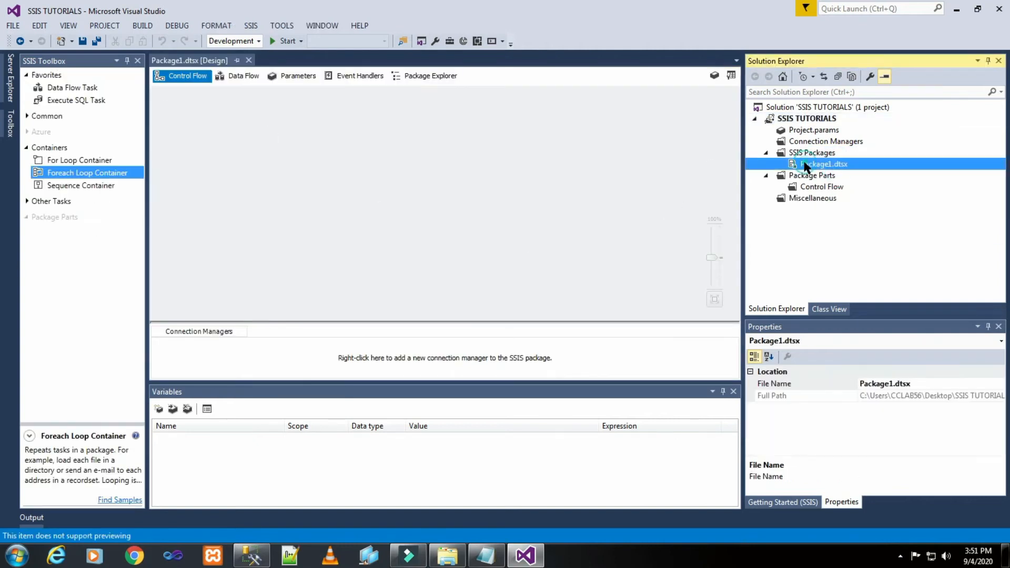
{"action": "right_click", "coordinate": [803, 165]}
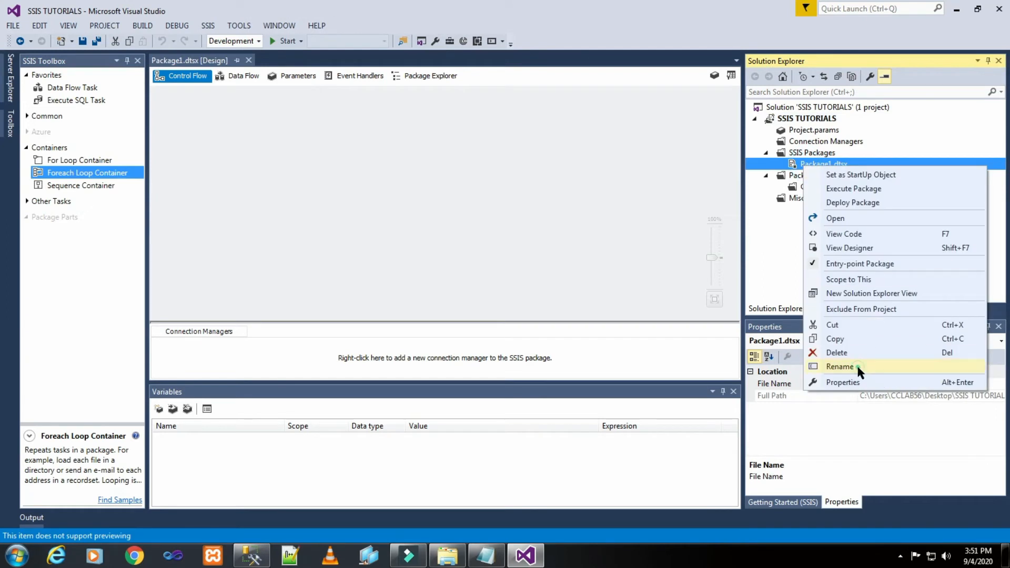
{"action": "left_click", "coordinate": [857, 365]}
{"action": "right_click", "coordinate": [828, 169]}
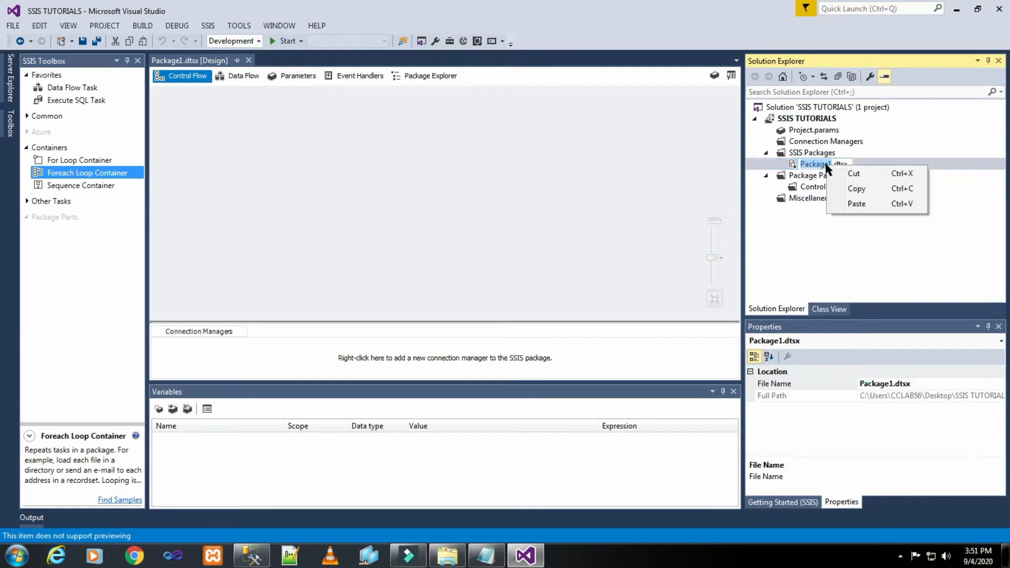
{"action": "left_click", "coordinate": [862, 202]}
{"action": "left_click", "coordinate": [466, 206]}
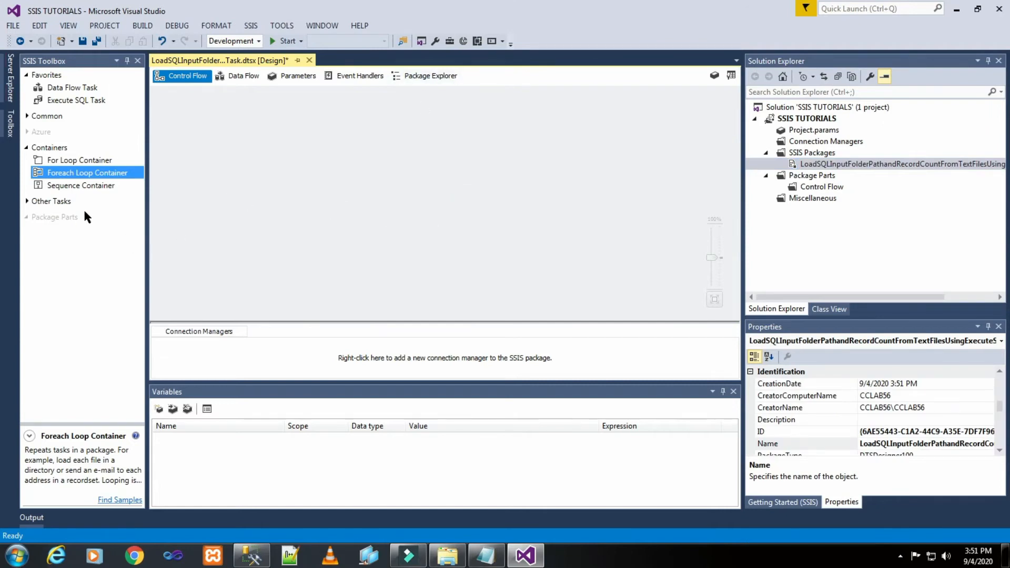
- Add a Foreach Loop Container to the package's control flow
{"action": "left_click_drag", "start_coordinate": [93, 178], "coordinate": [317, 140]}
{"action": "left_click", "coordinate": [533, 143]}
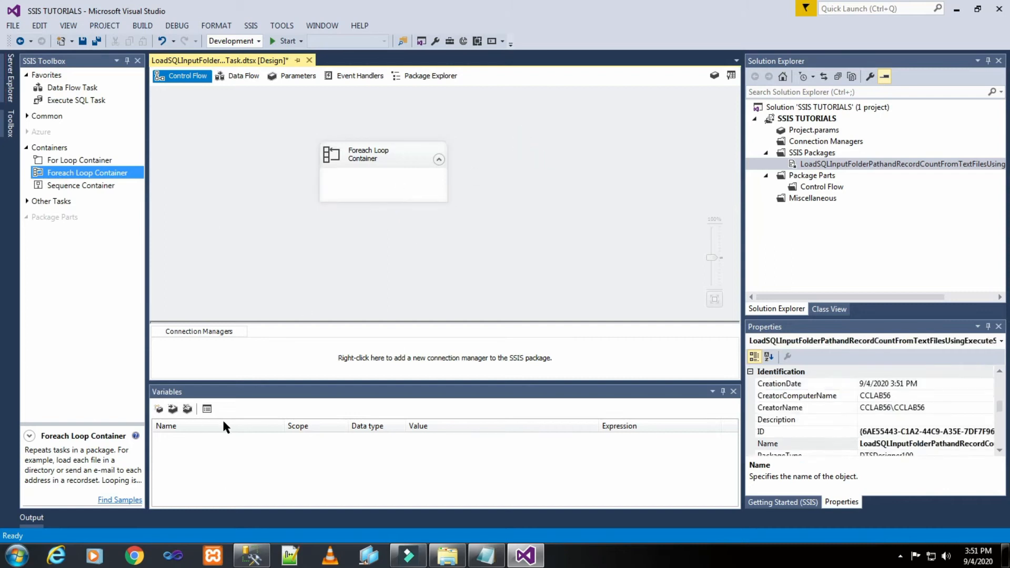
- Create a package variable and name it SSIS_InputFolderPath, copying the name from the Test notes in Notepad
{"action": "left_click", "coordinate": [159, 409]}
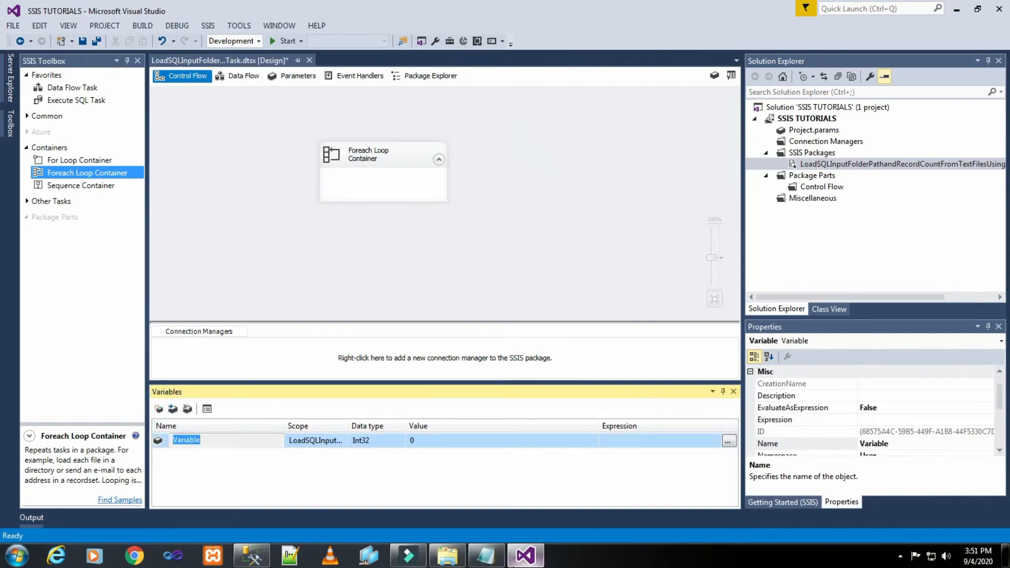
{"action": "left_click", "coordinate": [486, 556]}
{"action": "left_click_drag", "start_coordinate": [372, 288], "coordinate": [463, 293]}
{"action": "right_click", "coordinate": [457, 291]}
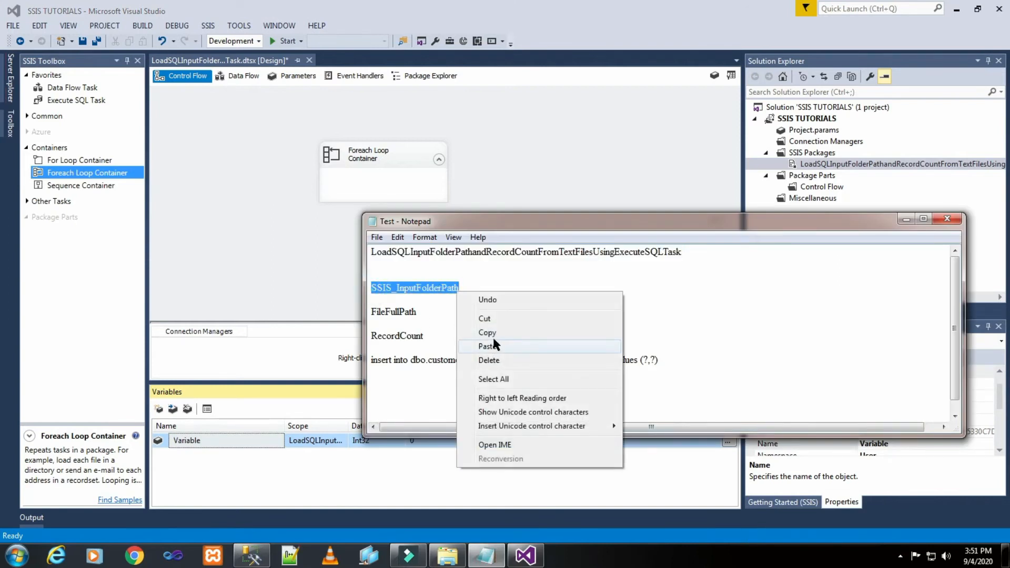
{"action": "left_click", "coordinate": [496, 337]}
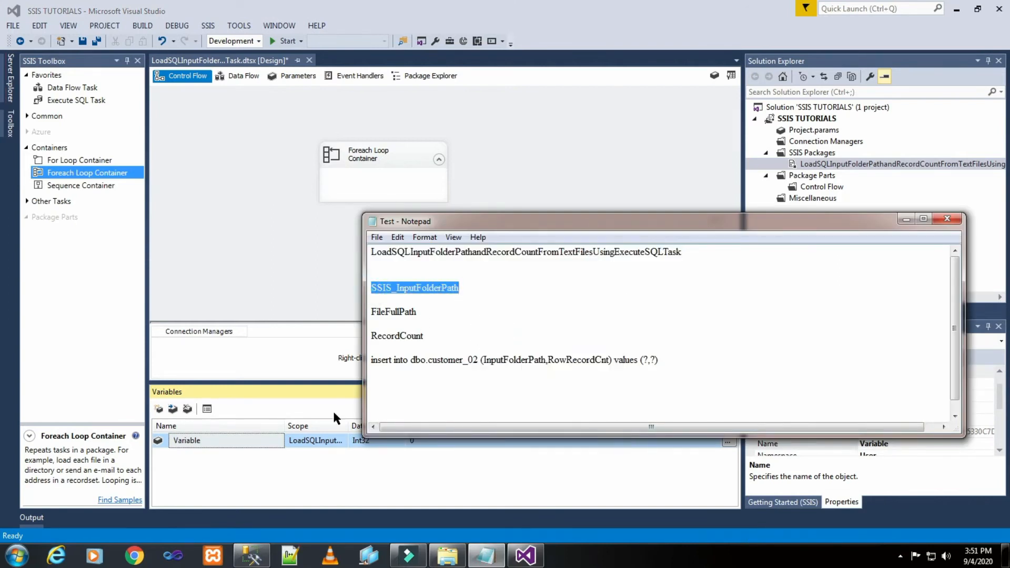
{"action": "left_click", "coordinate": [257, 440]}
{"action": "left_click", "coordinate": [246, 444]}
{"action": "double_click", "coordinate": [192, 443]}
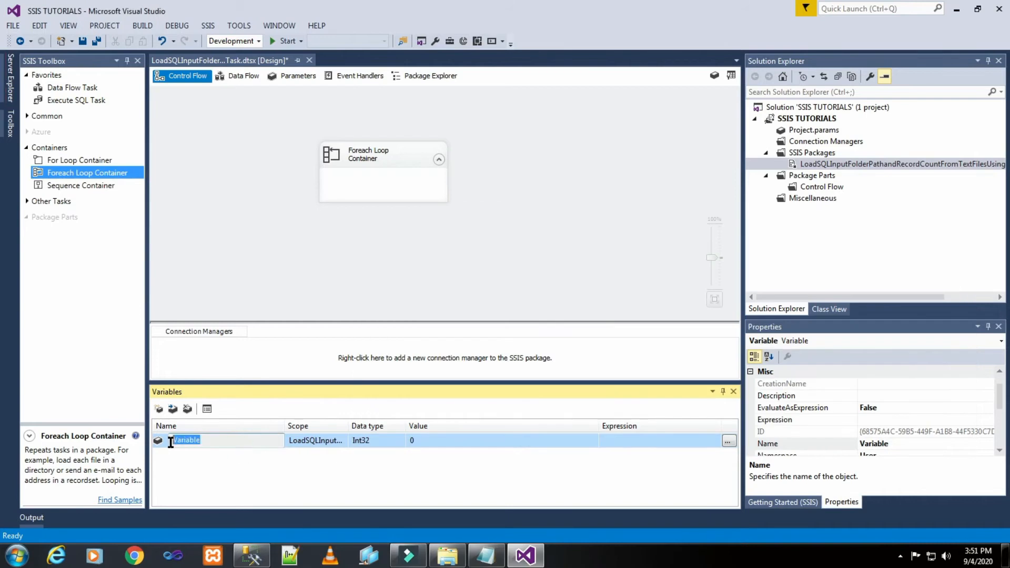
{"action": "right_click", "coordinate": [190, 440]}
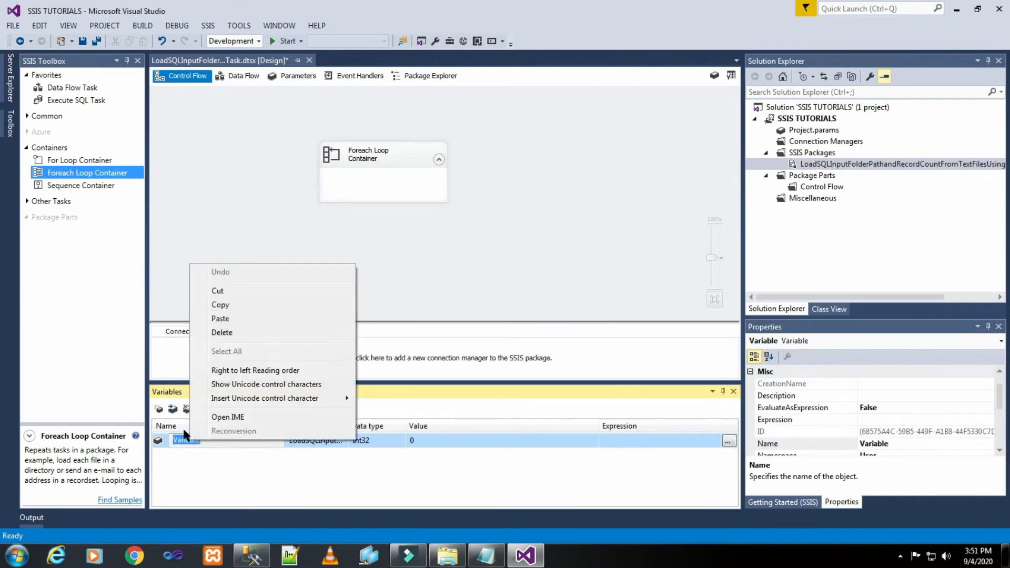
{"action": "left_click", "coordinate": [223, 320]}
- Set the data type of the SSIS_InputFolderPath variable to String
{"action": "left_click", "coordinate": [375, 444]}
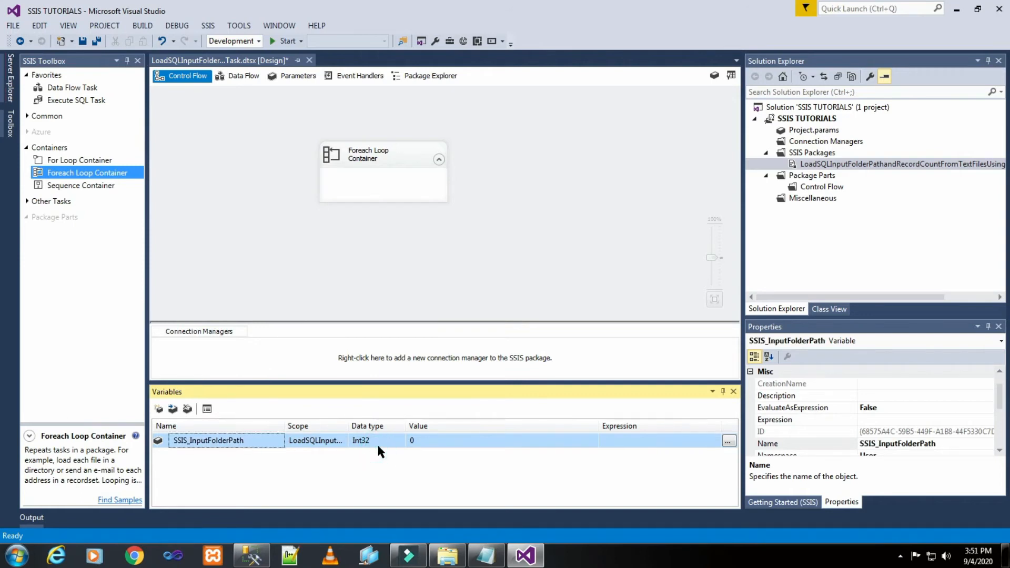
{"action": "left_click", "coordinate": [381, 443]}
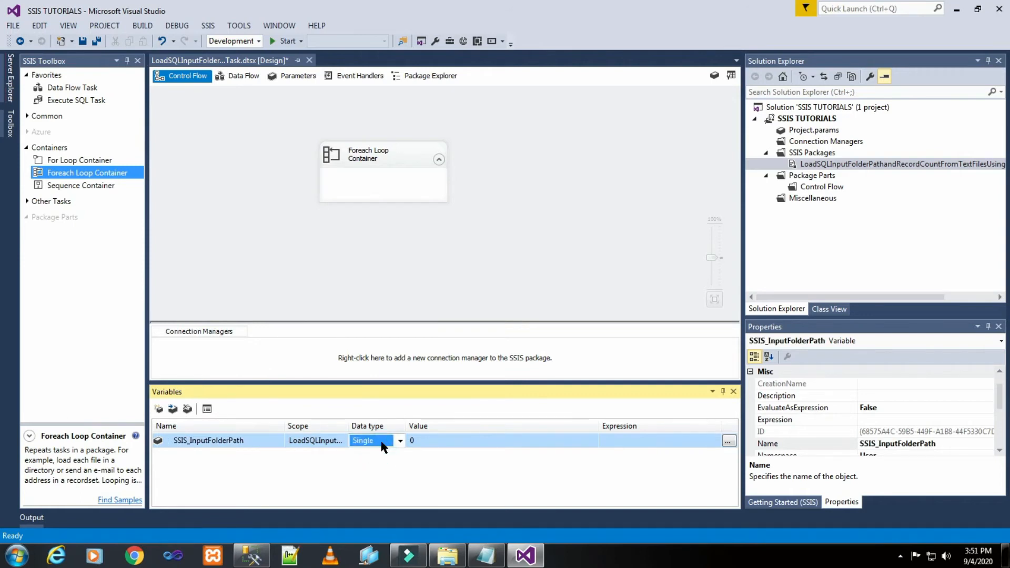
{"action": "left_click", "coordinate": [417, 440]}
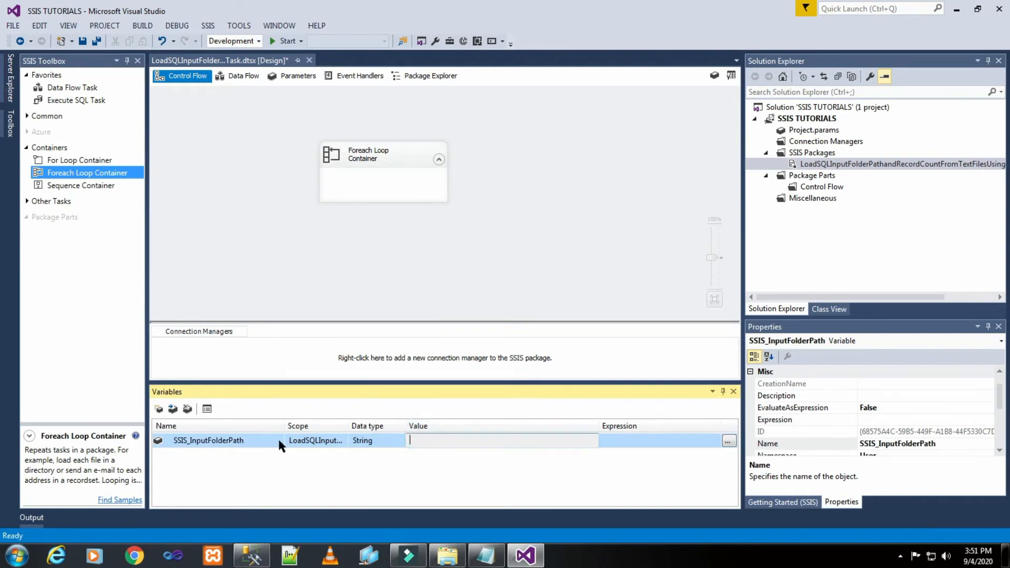
- Copy the SSIS INPUT folder's path from File Explorer and set the SSIS_InputFolderPath value to C:\Users\CCLAB56\Desktop\SSIS INPUT\
{"action": "left_click", "coordinate": [447, 555]}
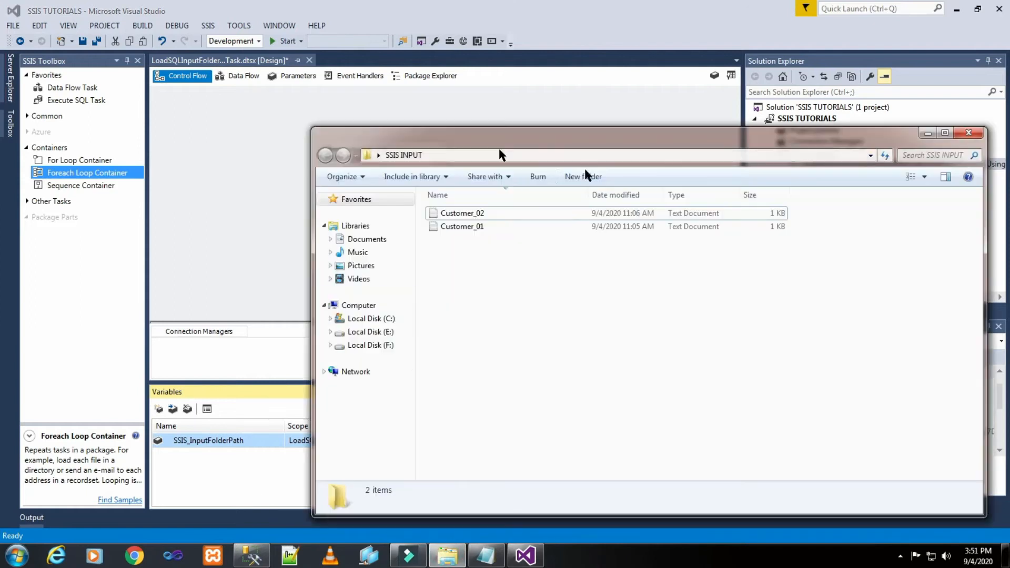
{"action": "left_click", "coordinate": [545, 156]}
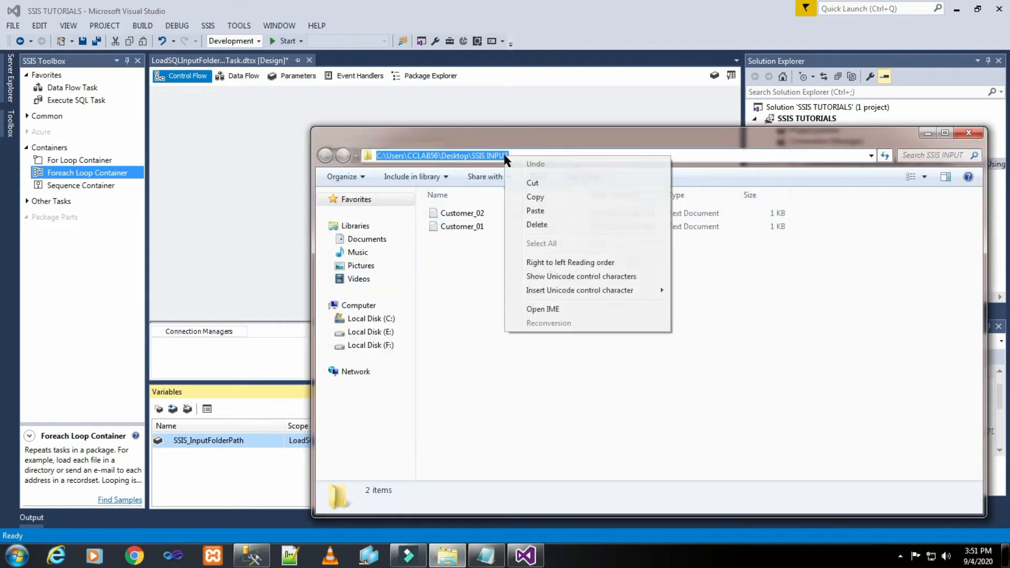
{"action": "right_click", "coordinate": [505, 157]}
{"action": "left_click", "coordinate": [536, 198]}
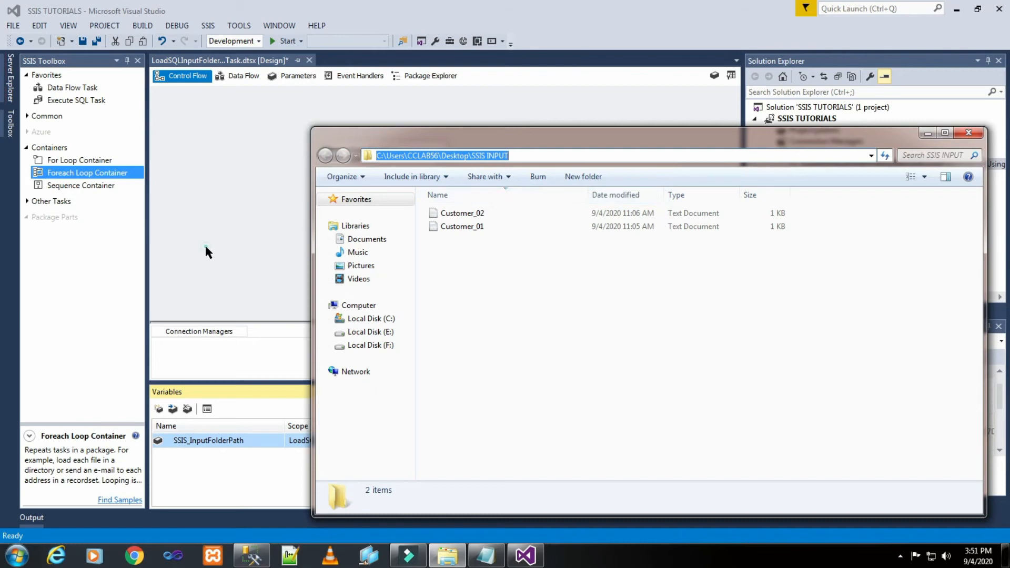
{"action": "left_click", "coordinate": [204, 244]}
{"action": "left_click", "coordinate": [436, 439]}
{"action": "right_click", "coordinate": [436, 439]}
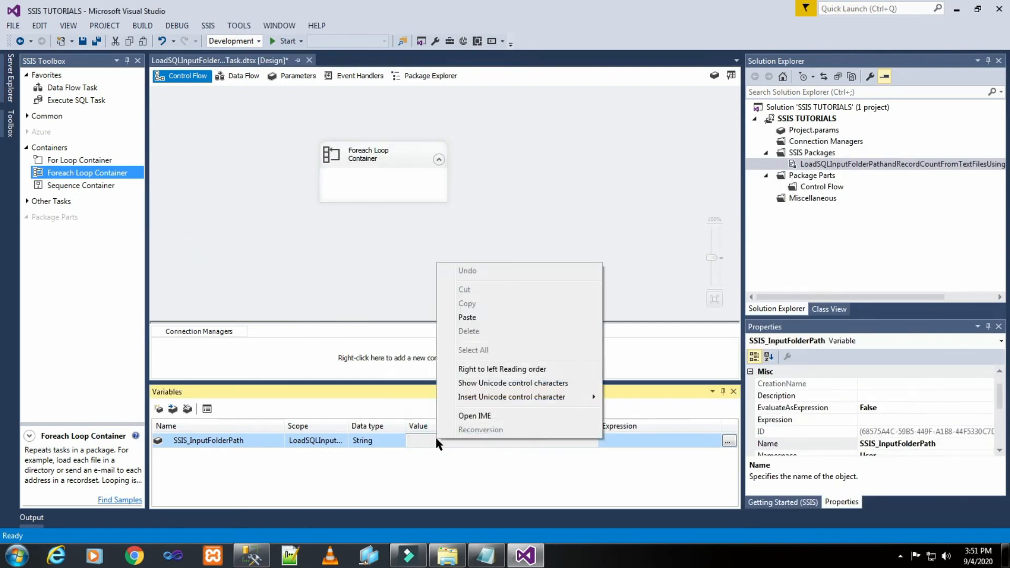
{"action": "left_click", "coordinate": [467, 318]}
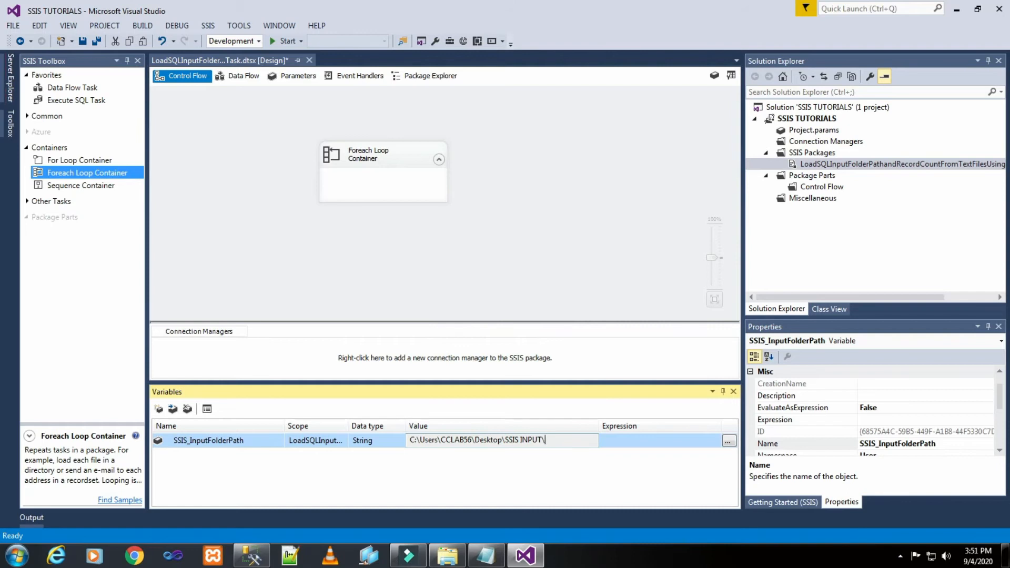
- Copy the variable name FileFullPath from the Test notes in Notepad and return to the package's control flow
{"action": "left_click", "coordinate": [548, 260]}
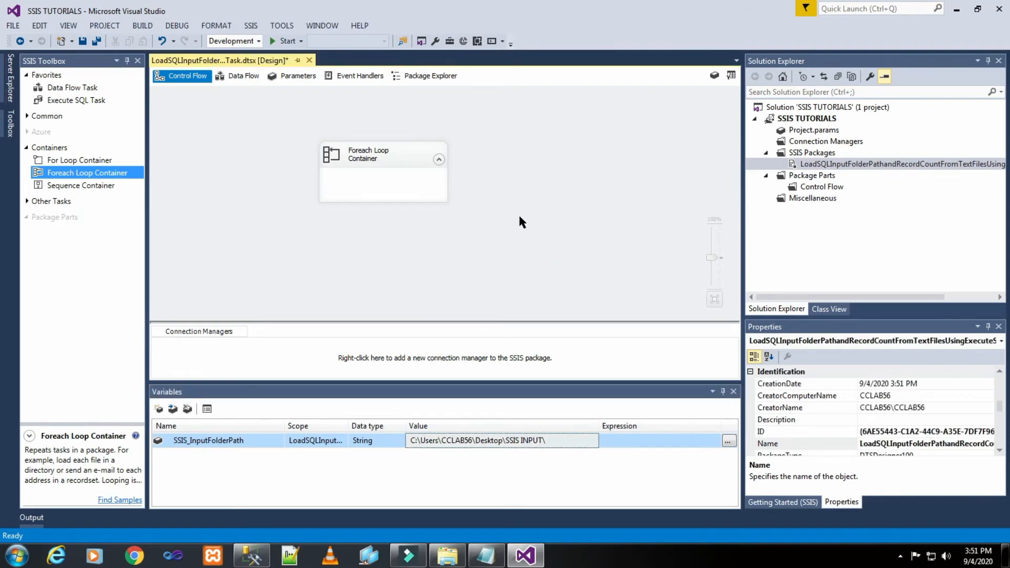
{"action": "left_click", "coordinate": [485, 556]}
{"action": "left_click", "coordinate": [471, 324]}
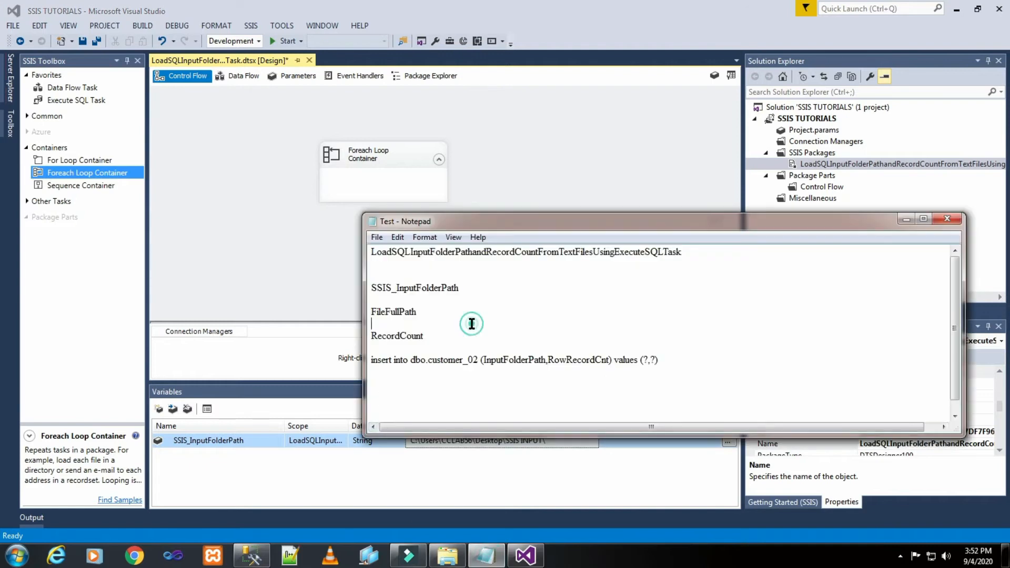
{"action": "left_click_drag", "start_coordinate": [371, 312], "coordinate": [417, 312]}
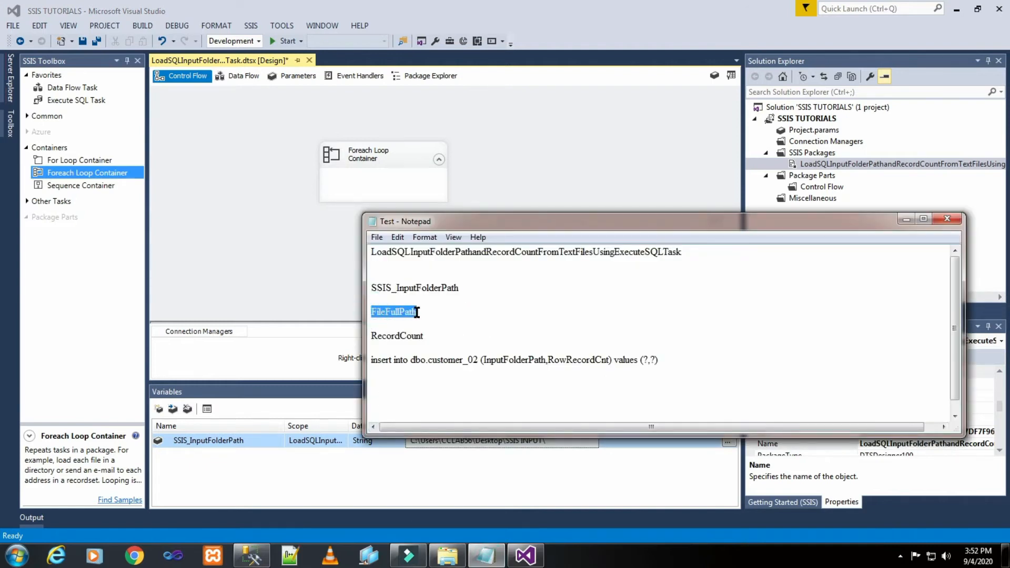
{"action": "right_click", "coordinate": [407, 312]}
{"action": "left_click", "coordinate": [442, 355]}
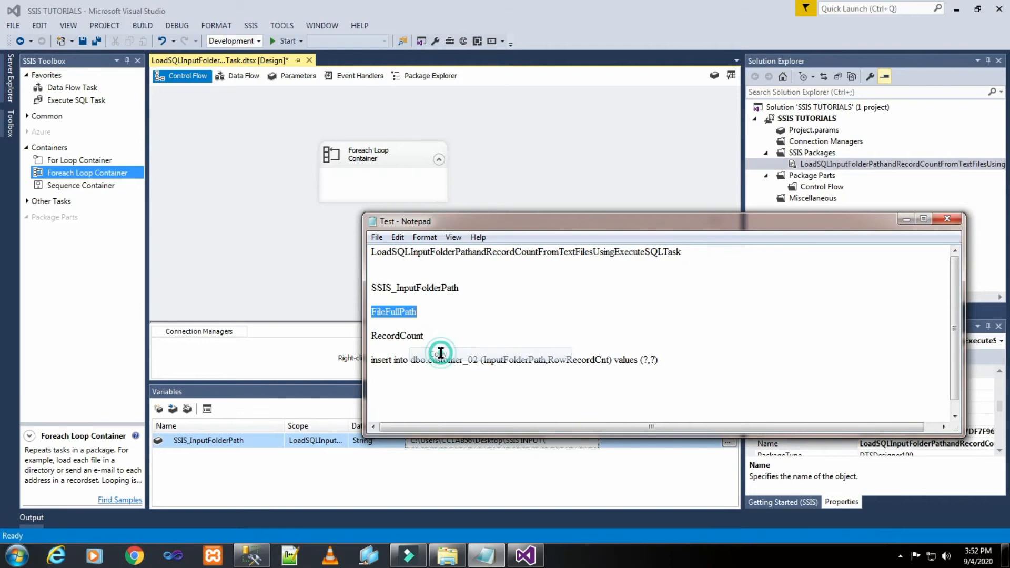
{"action": "left_click", "coordinate": [301, 286]}
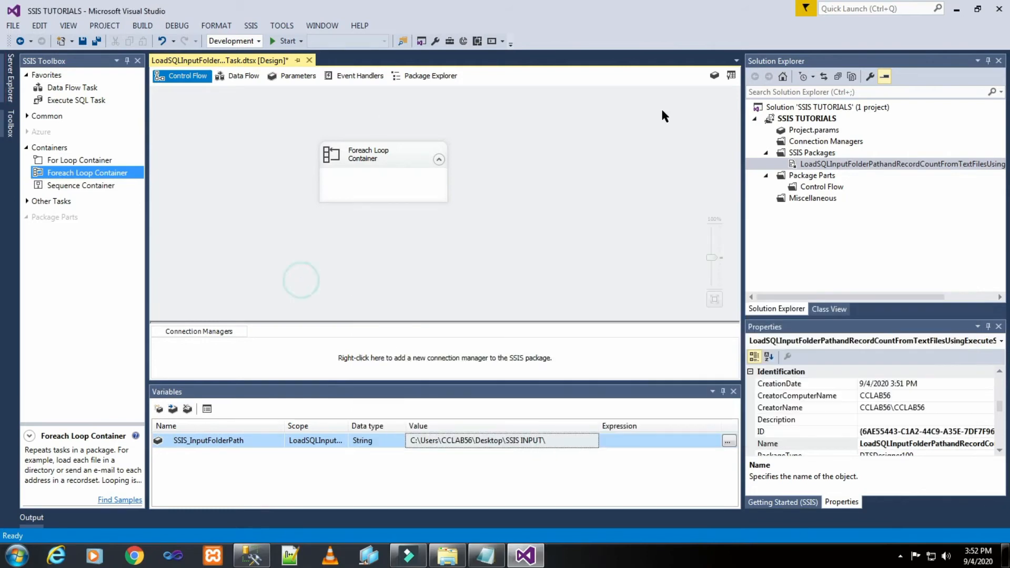
- Edit the Foreach Loop Container's collection and add a property expression for the file enumerator's Directory property
{"action": "double_click", "coordinate": [380, 177]}
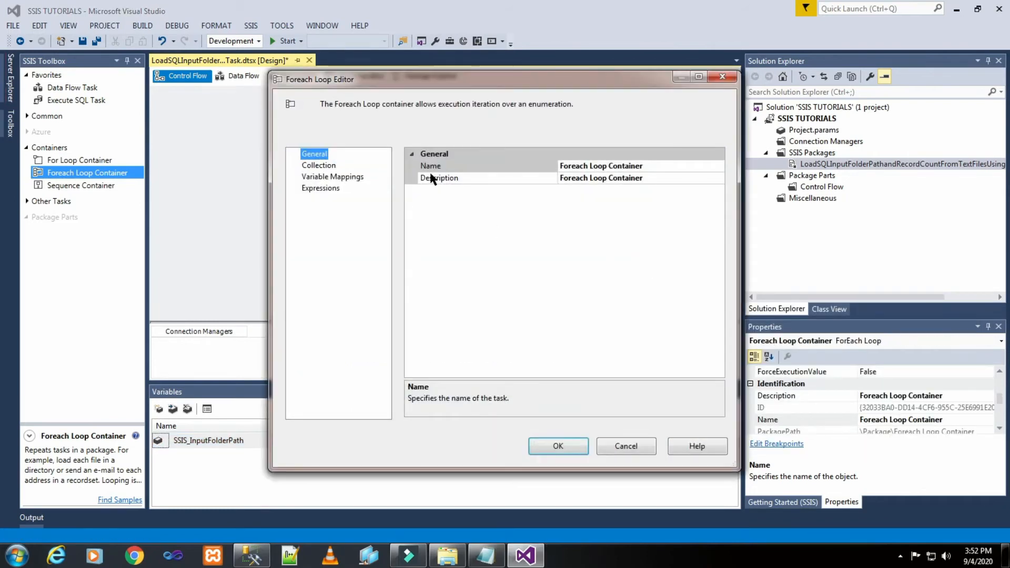
{"action": "left_click", "coordinate": [319, 167]}
{"action": "left_click", "coordinate": [668, 166]}
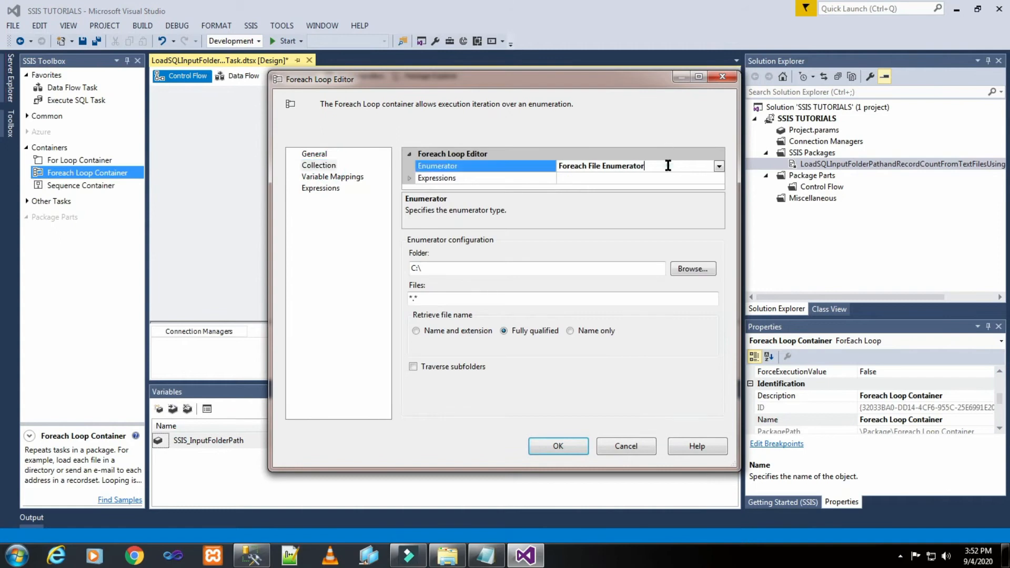
{"action": "left_click", "coordinate": [697, 179]}
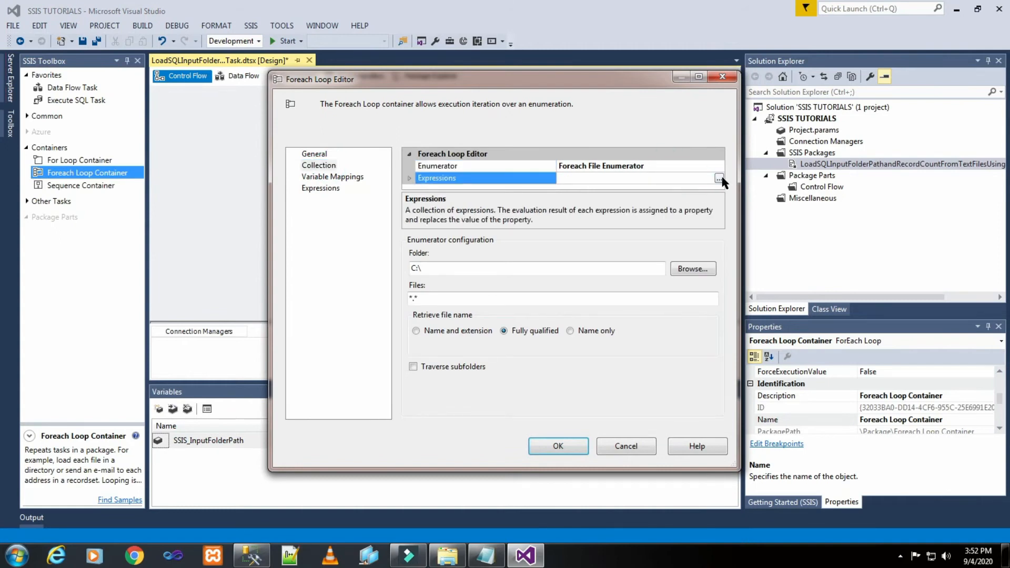
{"action": "left_click", "coordinate": [718, 179]}
{"action": "left_click", "coordinate": [477, 220]}
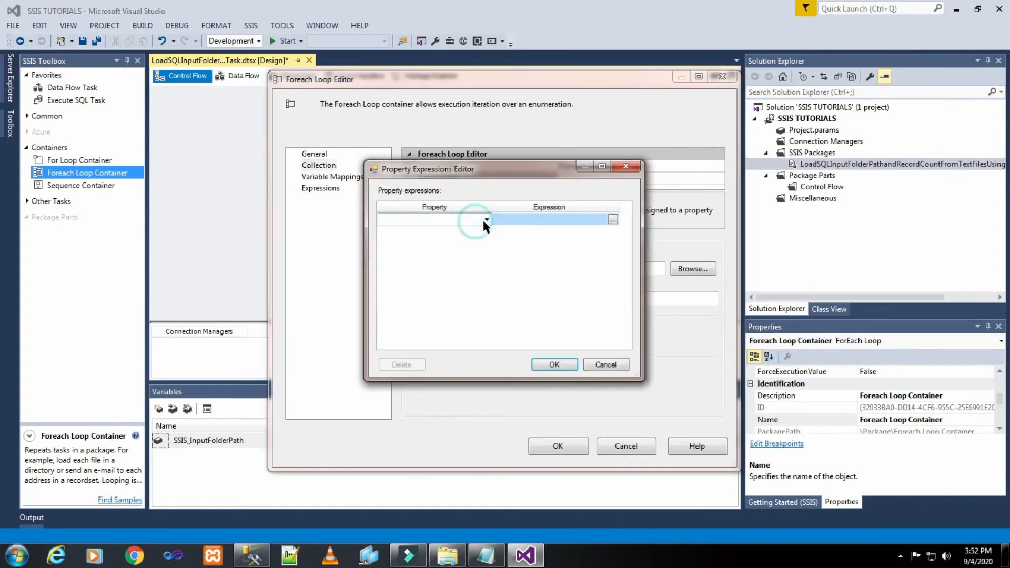
{"action": "left_click", "coordinate": [486, 219]}
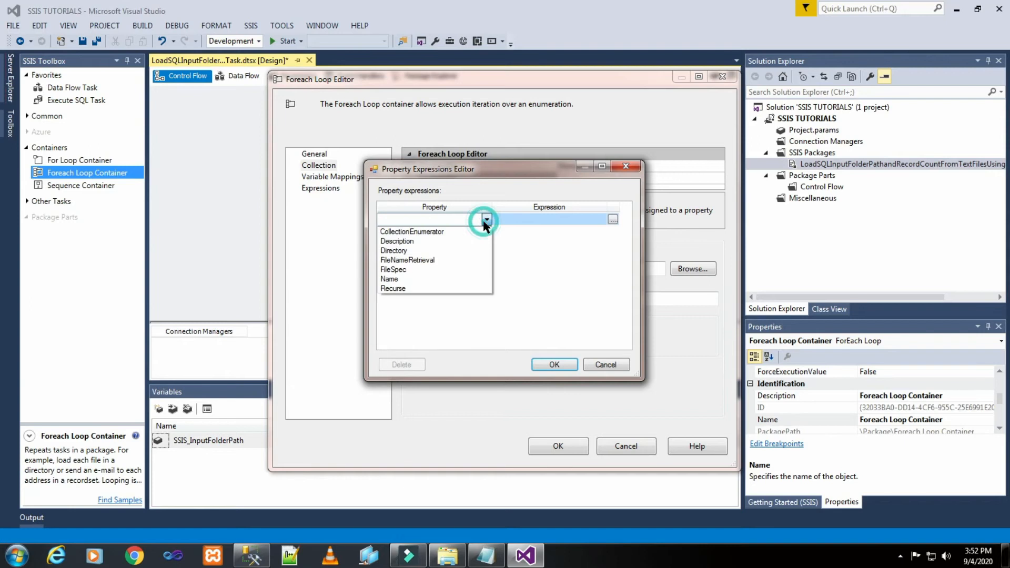
{"action": "left_click", "coordinate": [462, 251]}
- Set the Directory expression to @[User::SSIS_InputFolderPath], evaluate it and accept the property expressions
{"action": "left_click", "coordinate": [613, 220]}
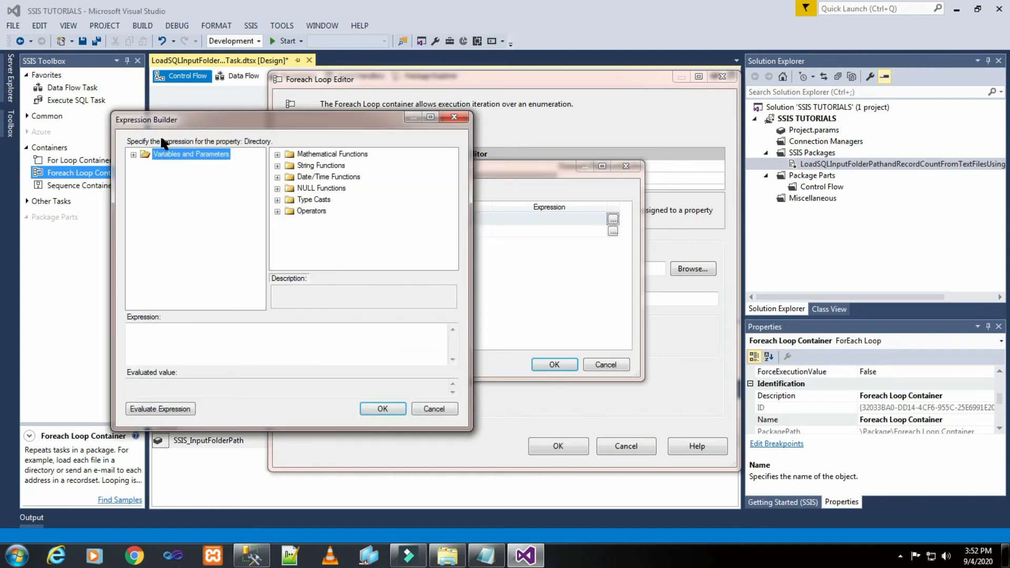
{"action": "left_click", "coordinate": [133, 155]}
{"action": "left_click_drag", "start_coordinate": [181, 175], "coordinate": [199, 340]}
{"action": "left_click", "coordinate": [186, 409]}
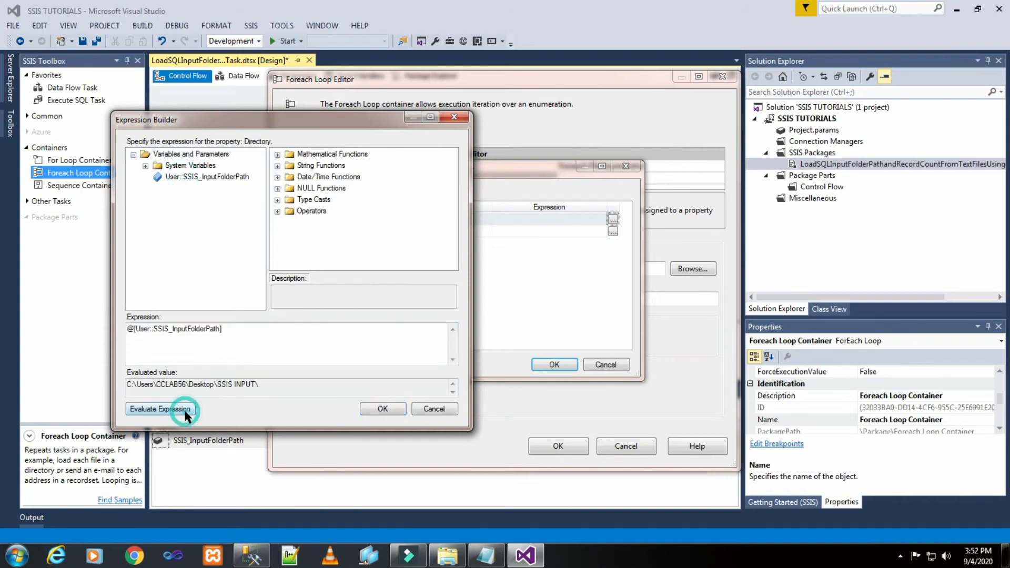
{"action": "left_click", "coordinate": [383, 409]}
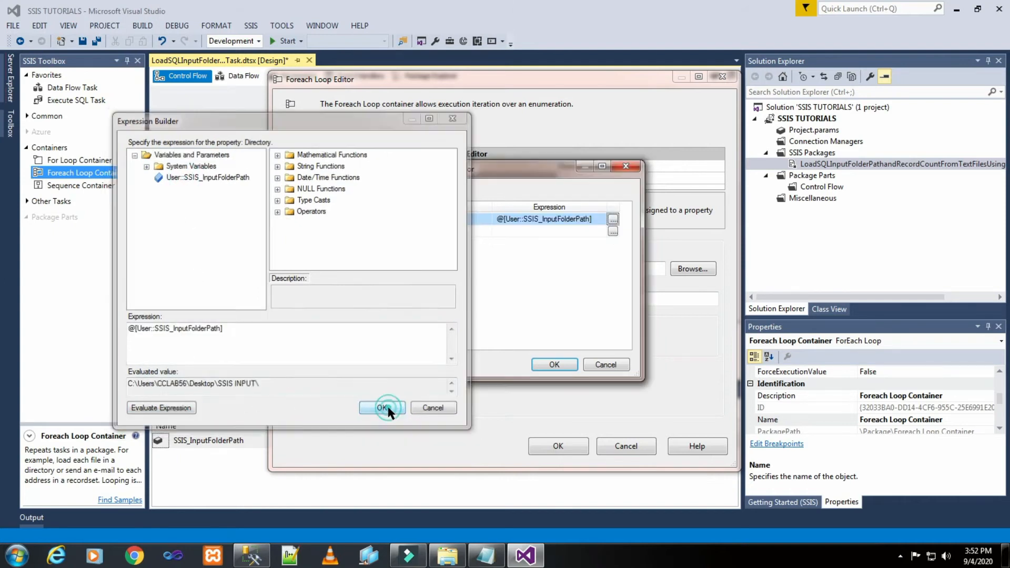
{"action": "left_click", "coordinate": [542, 364]}
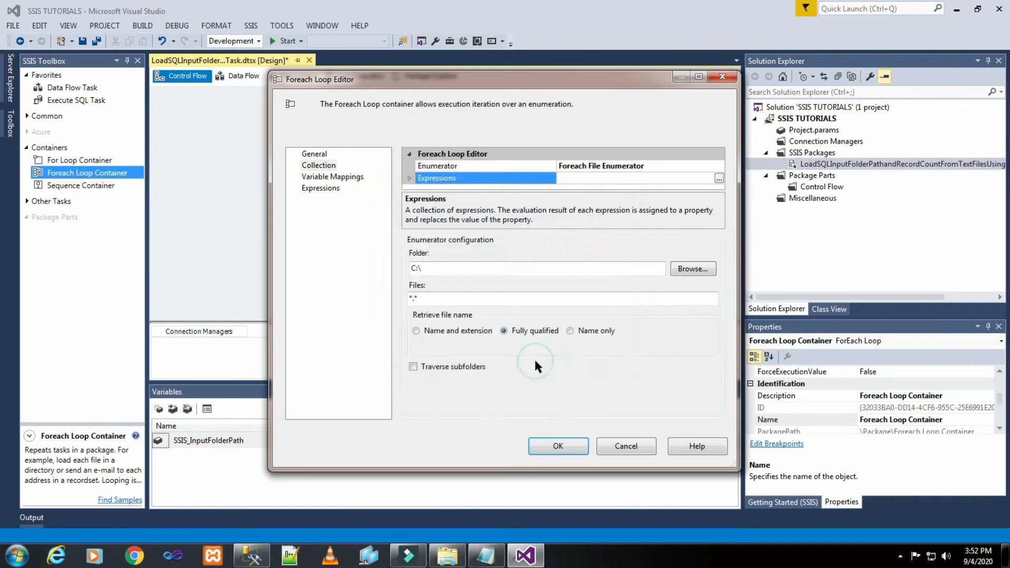
- Set the enumerator's file filter to *.txt and check the file types in the SSIS INPUT folder
{"action": "left_click", "coordinate": [431, 295]}
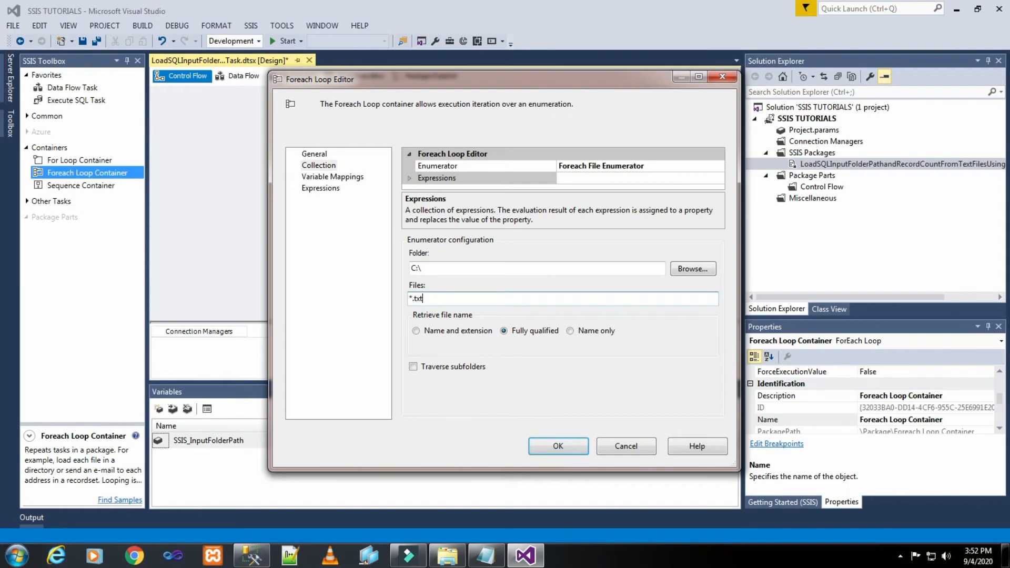
{"action": "left_click", "coordinate": [448, 556]}
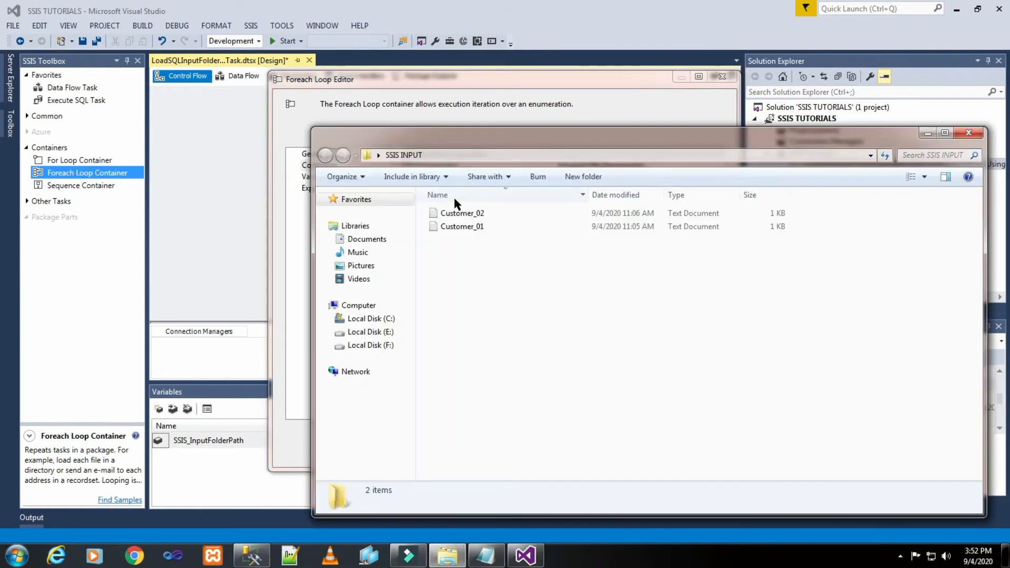
{"action": "left_click", "coordinate": [927, 134]}
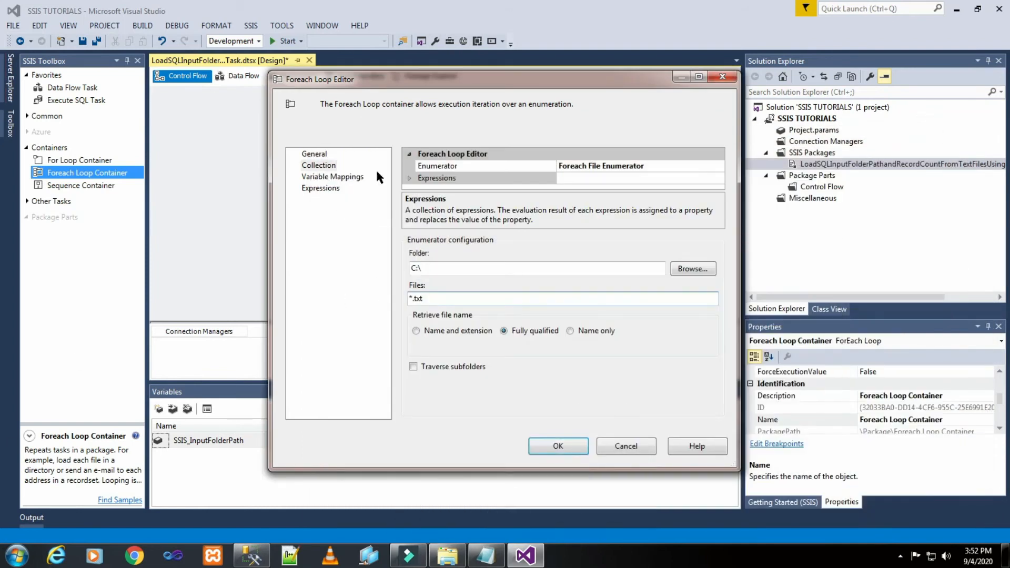
- Map the collection value to a new String variable named FileFullPath and accept the Foreach Loop settings
{"action": "left_click", "coordinate": [350, 179]}
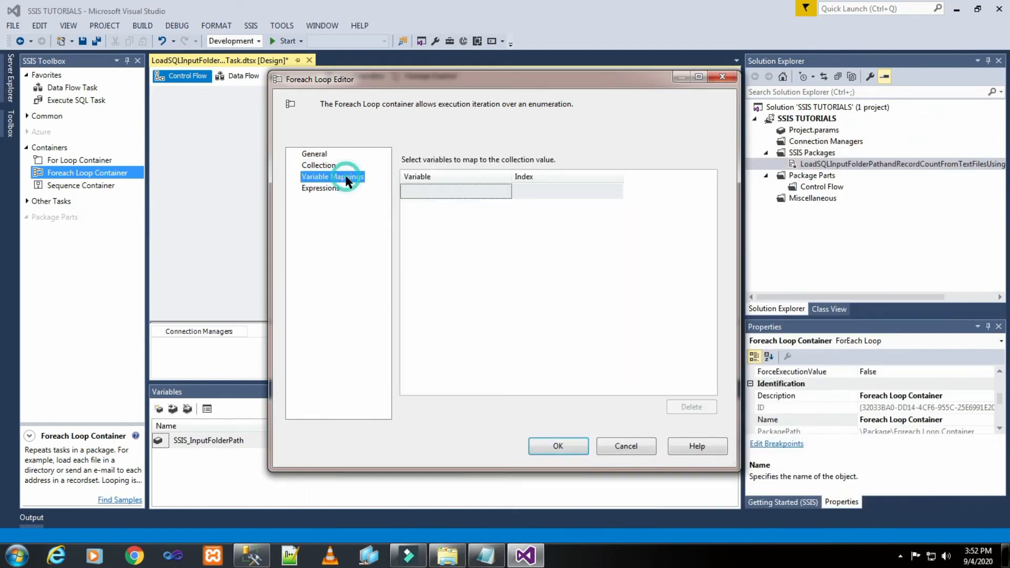
{"action": "left_click", "coordinate": [488, 192]}
{"action": "left_click", "coordinate": [502, 192]}
{"action": "left_click", "coordinate": [418, 205]}
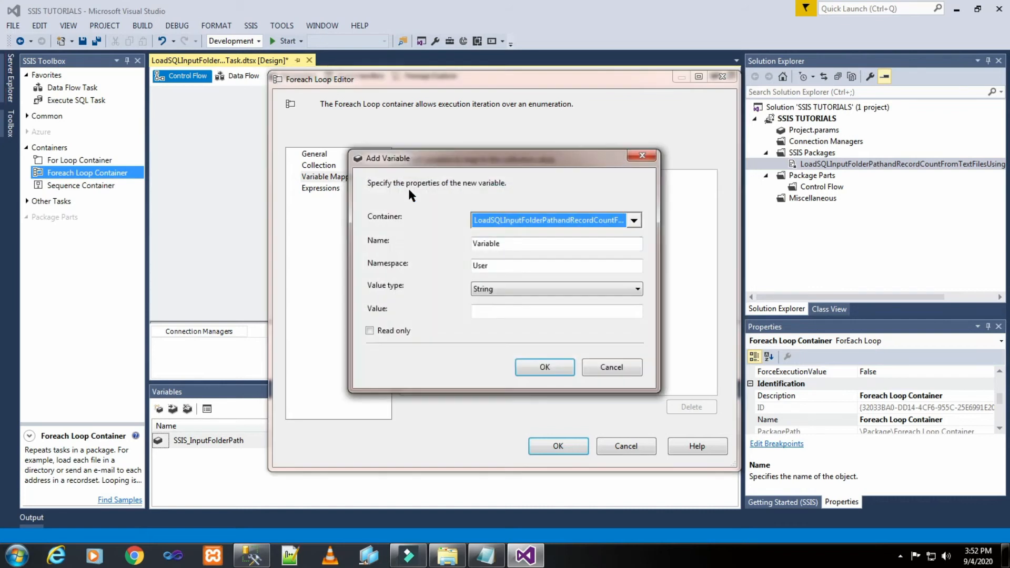
{"action": "left_click_drag", "start_coordinate": [512, 245], "coordinate": [468, 242]}
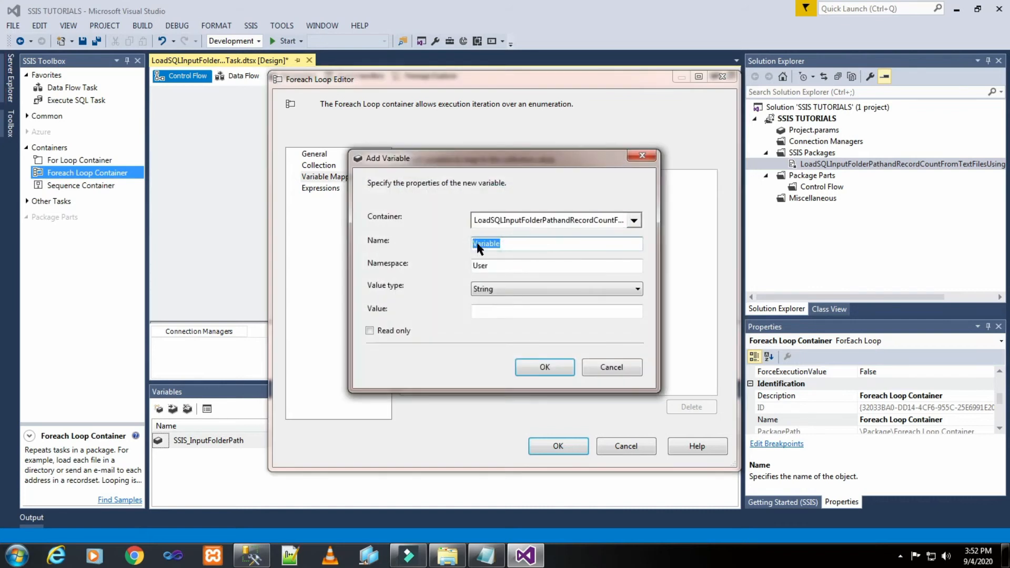
{"action": "right_click", "coordinate": [479, 248]}
{"action": "left_click", "coordinate": [514, 296]}
{"action": "left_click", "coordinate": [545, 367]}
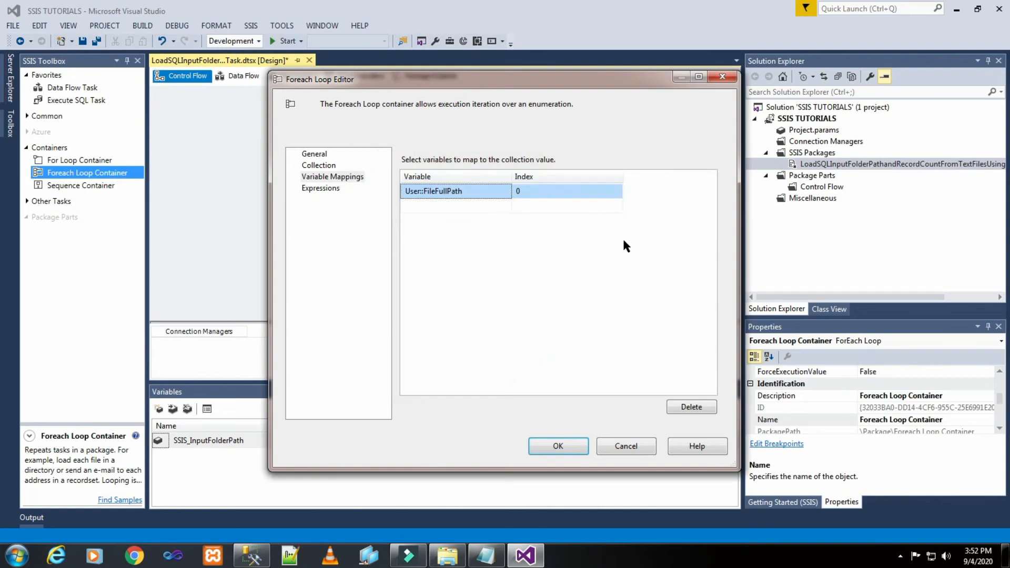
{"action": "left_click", "coordinate": [550, 448]}
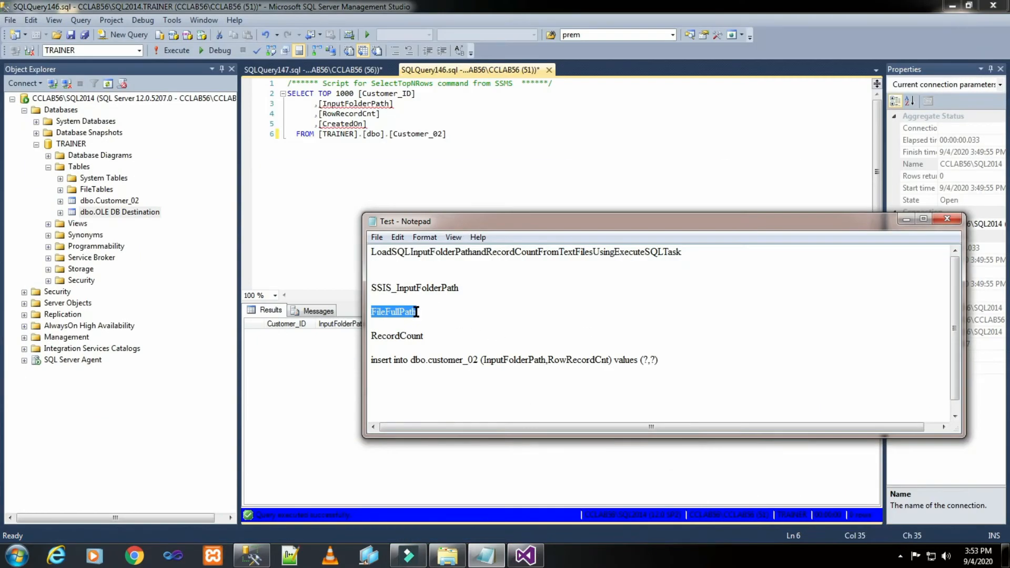
- Create another package variable and name it RecordCount, copying the name from the Test notes in Notepad
{"action": "left_click_drag", "start_coordinate": [370, 335], "coordinate": [425, 335]}
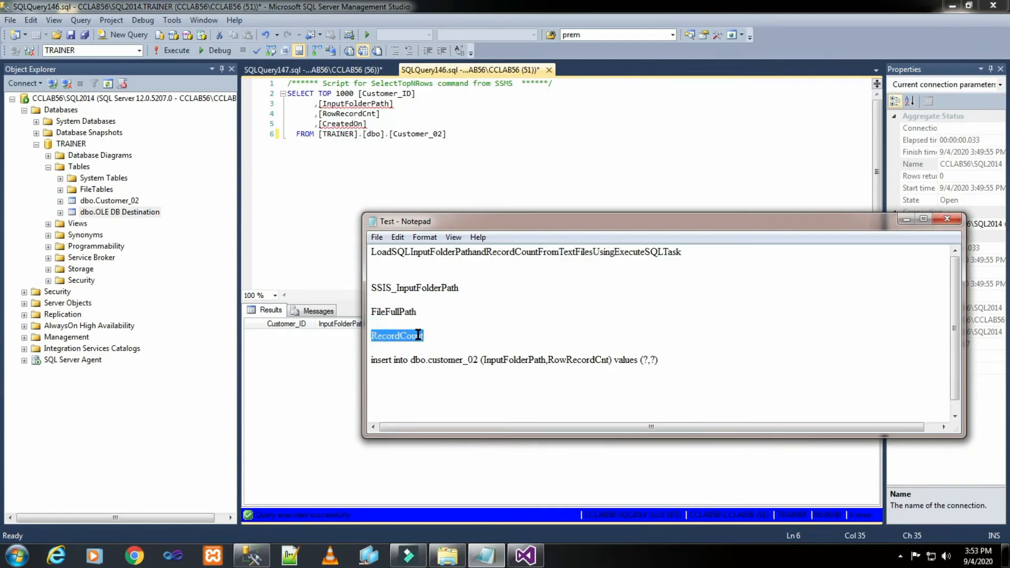
{"action": "right_click", "coordinate": [419, 335]}
{"action": "left_click", "coordinate": [451, 381]}
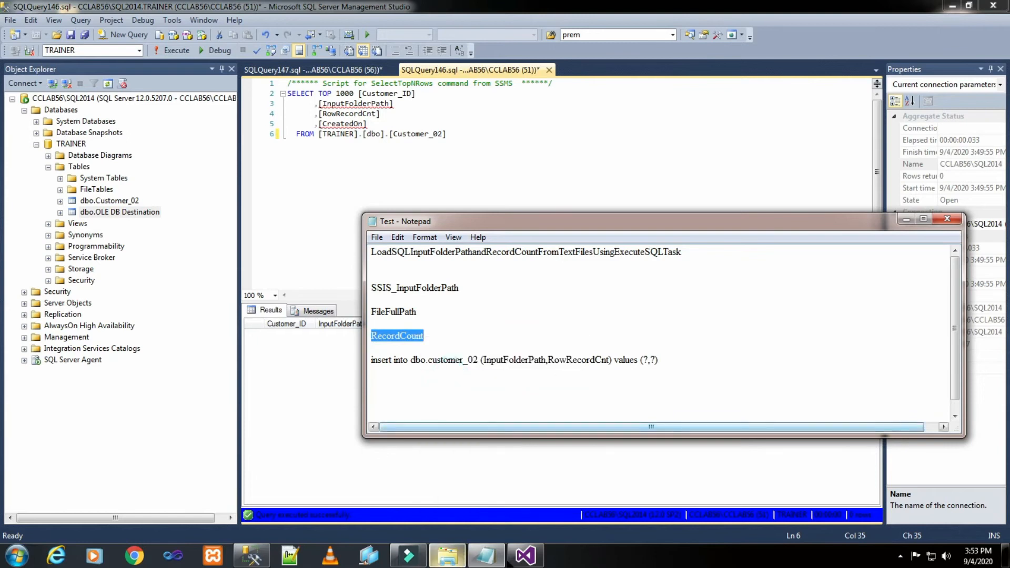
{"action": "left_click", "coordinate": [525, 555]}
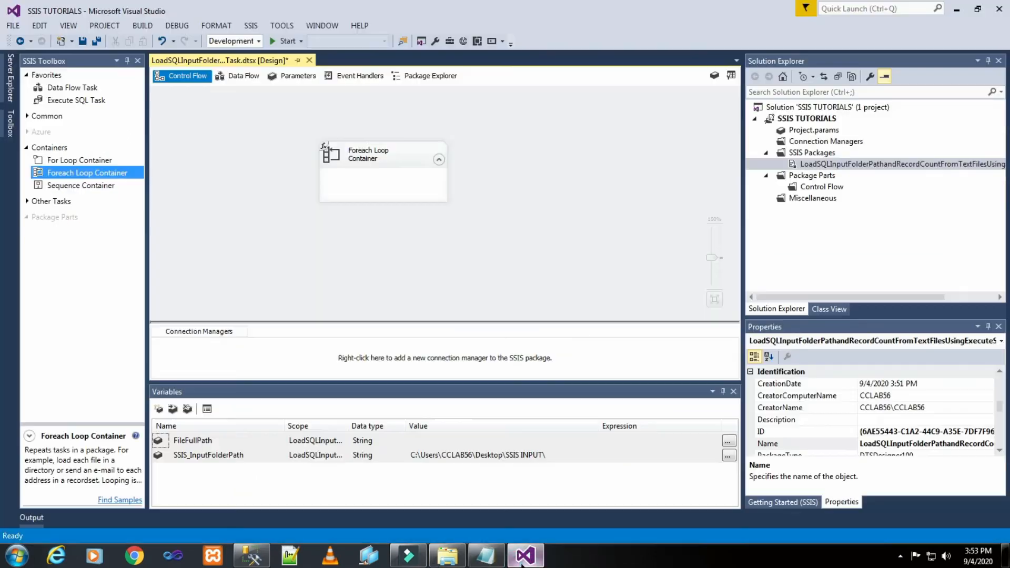
{"action": "left_click", "coordinate": [159, 409]}
{"action": "right_click", "coordinate": [192, 470]}
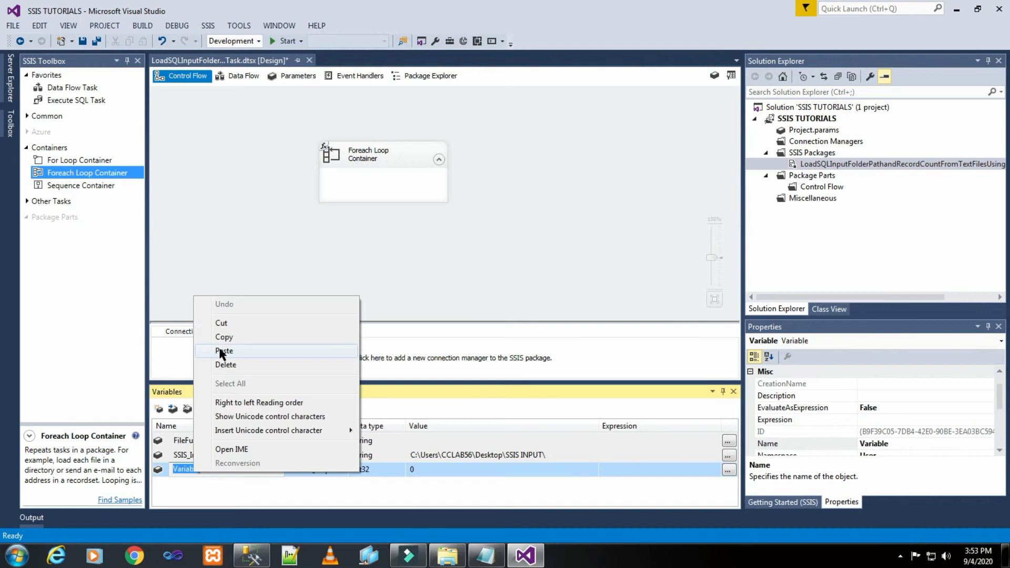
{"action": "left_click", "coordinate": [223, 351]}
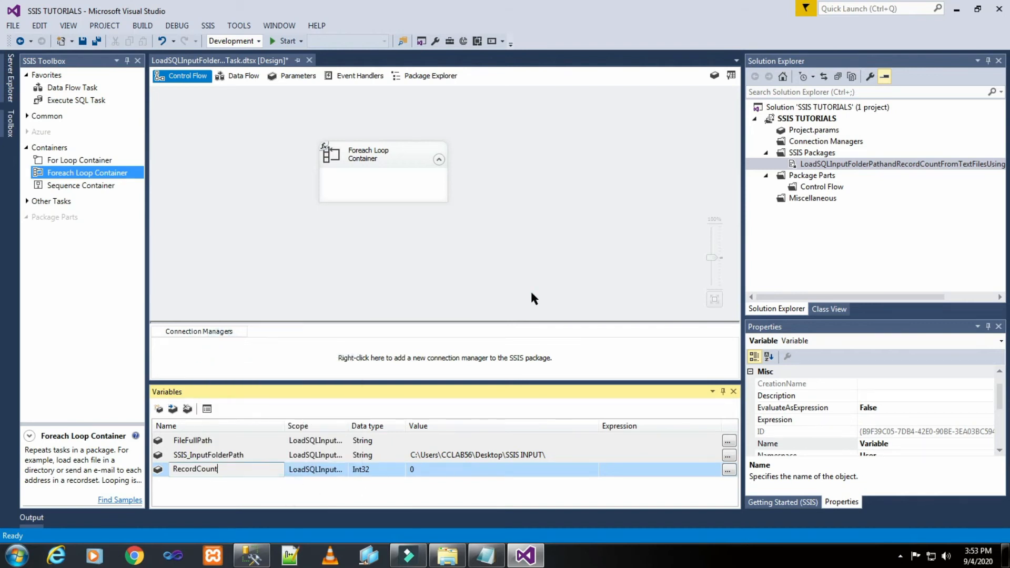
{"action": "left_click", "coordinate": [517, 262]}
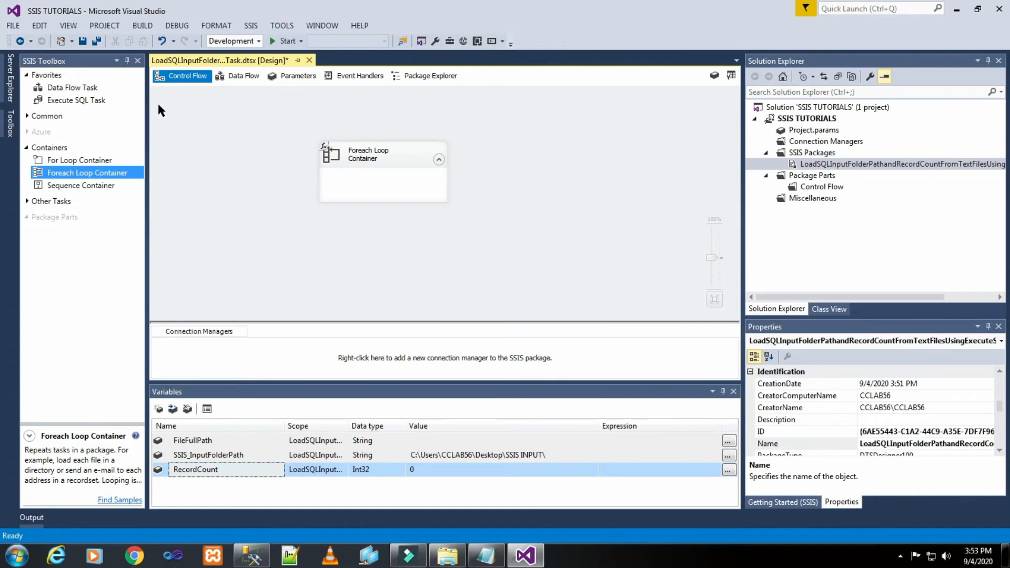
- Add a Data Flow Task inside the Foreach Loop Container
{"action": "left_click_drag", "start_coordinate": [65, 90], "coordinate": [281, 171]}
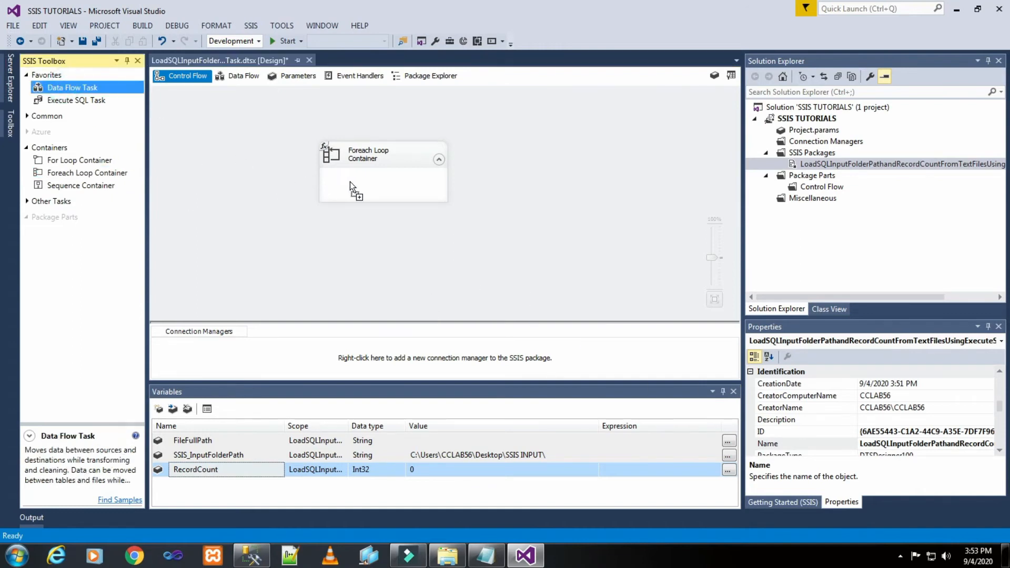
{"action": "left_click_drag", "start_coordinate": [350, 182], "coordinate": [350, 182]}
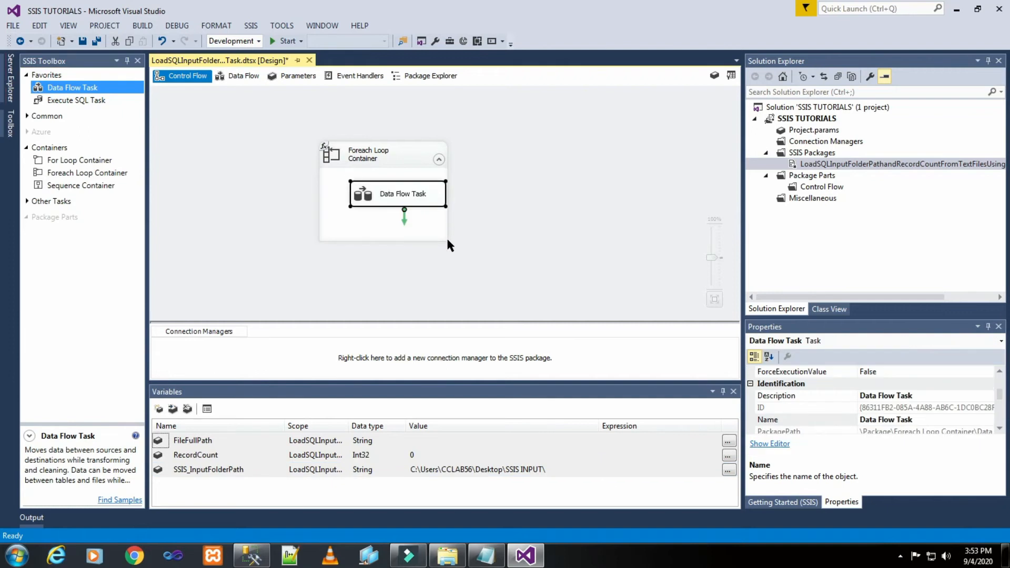
{"action": "left_click", "coordinate": [475, 197]}
- Enlarge the Foreach Loop Container and shift the Data Flow Task toward its middle
{"action": "left_click", "coordinate": [399, 151]}
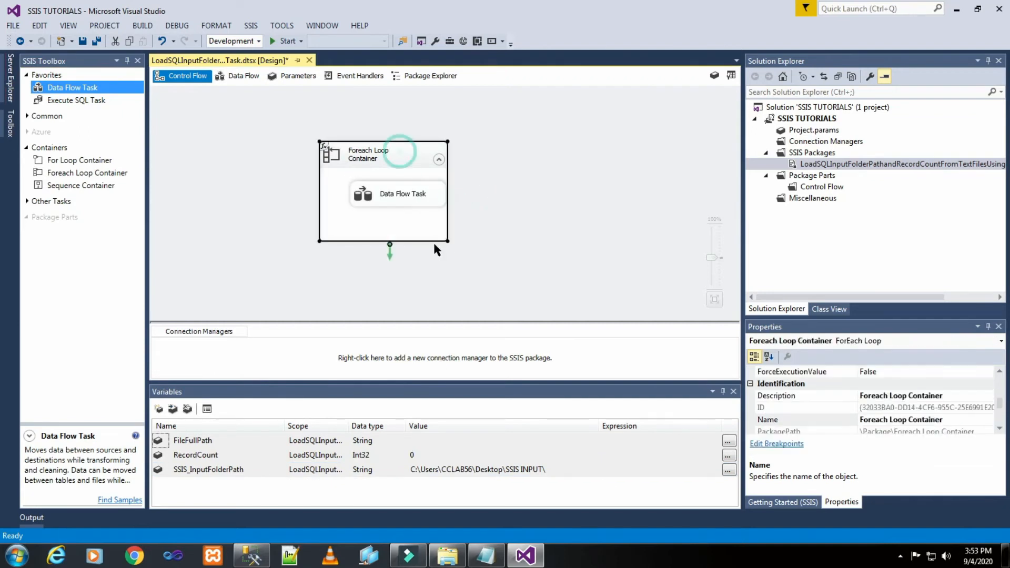
{"action": "left_click_drag", "start_coordinate": [444, 239], "coordinate": [512, 264]}
{"action": "left_click_drag", "start_coordinate": [381, 194], "coordinate": [404, 194]}
{"action": "left_click", "coordinate": [598, 168]}
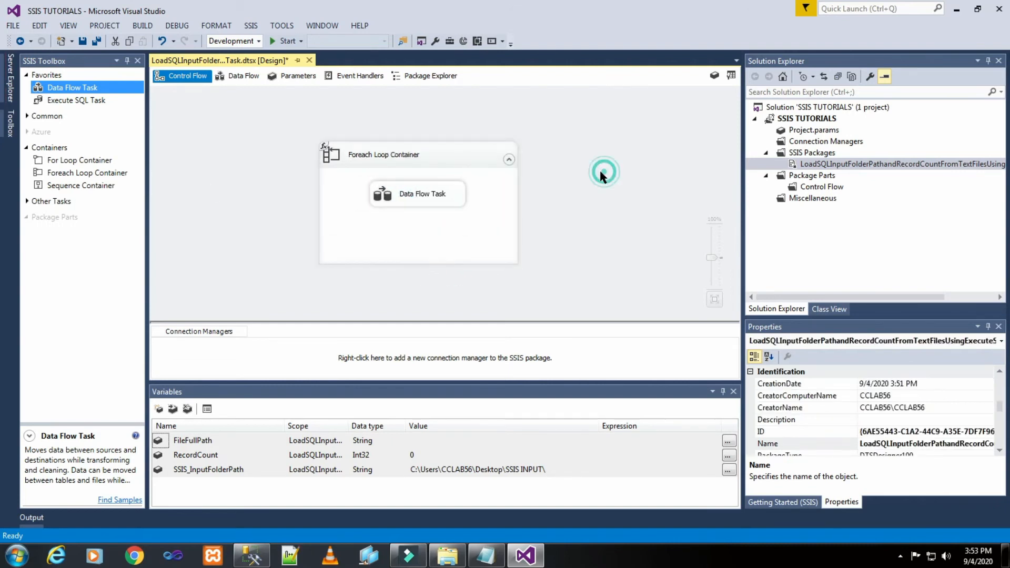
- Open the Data Flow Task and add a Flat File Source to its data flow
{"action": "double_click", "coordinate": [412, 194]}
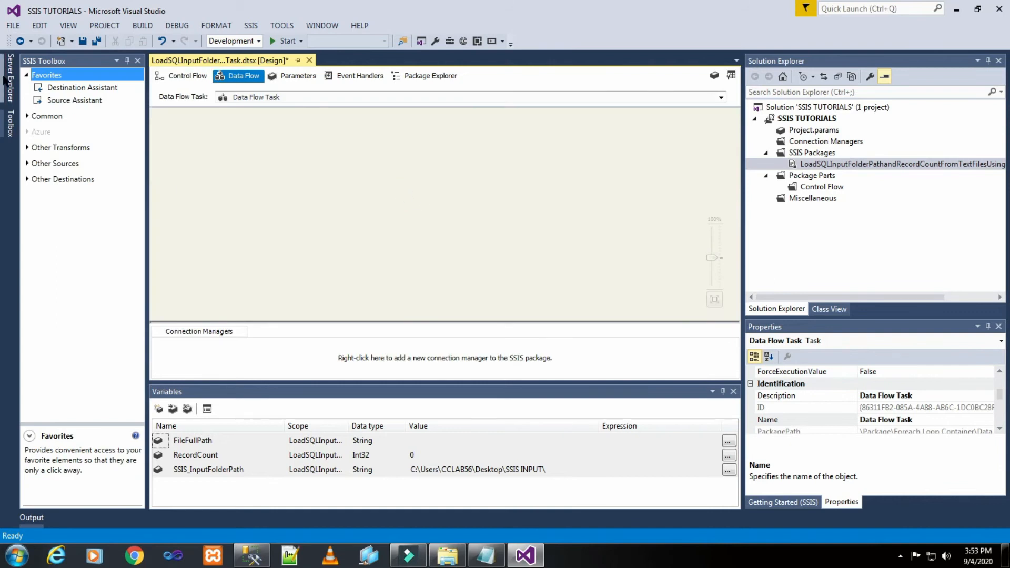
{"action": "left_click", "coordinate": [26, 164]}
{"action": "left_click", "coordinate": [74, 217]}
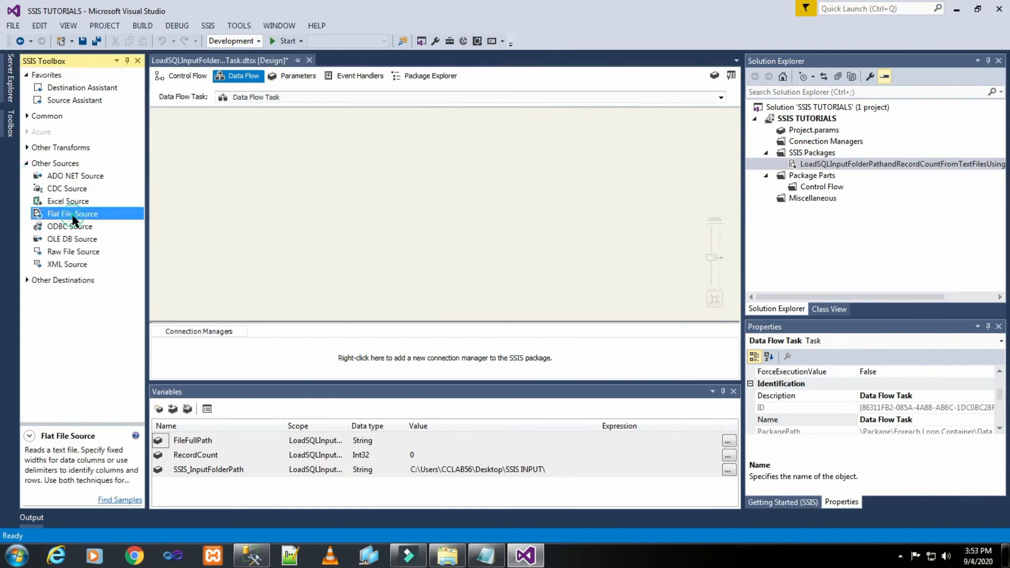
{"action": "left_click_drag", "start_coordinate": [73, 220], "coordinate": [358, 123]}
{"action": "left_click", "coordinate": [304, 196]}
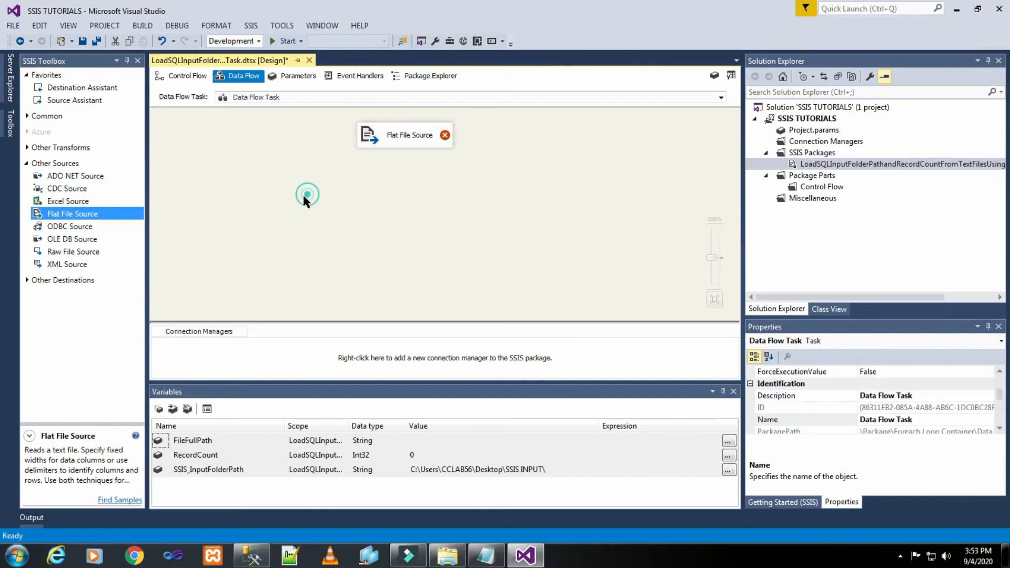
- Create a new flat file connection manager for the Flat File Source using Customer_01 from the SSIS INPUT folder
{"action": "double_click", "coordinate": [394, 141]}
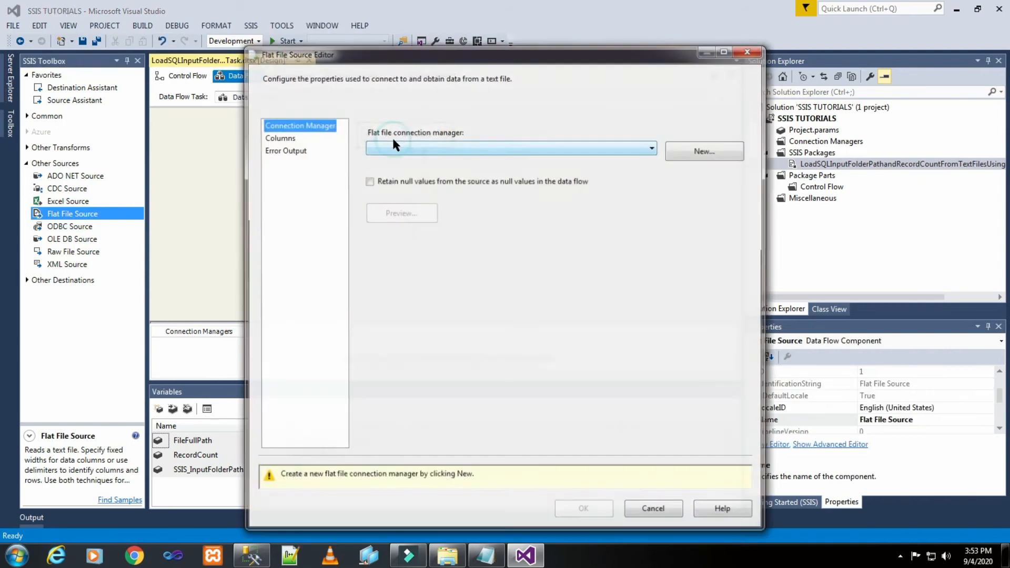
{"action": "left_click", "coordinate": [693, 150]}
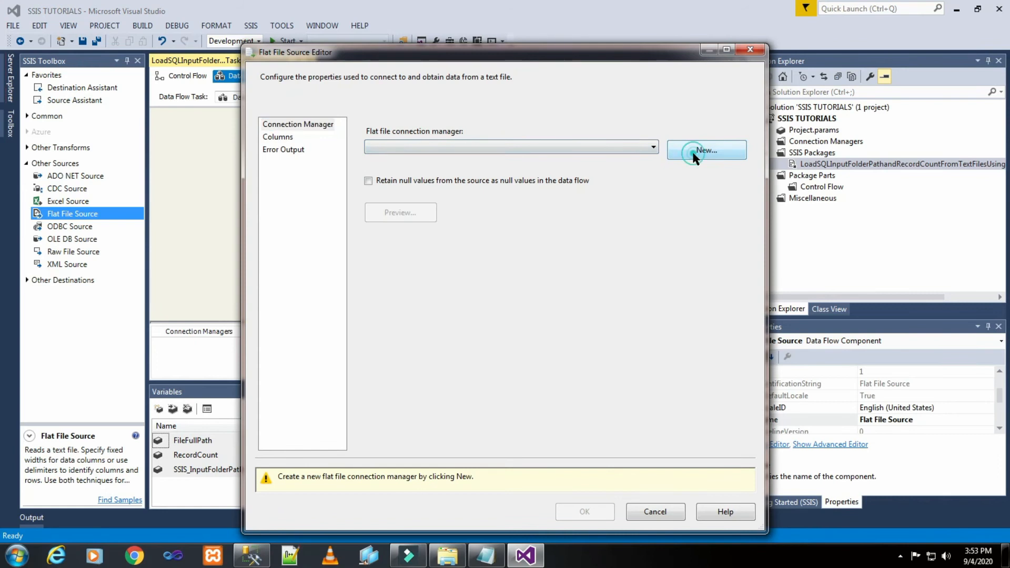
{"action": "left_click", "coordinate": [666, 204]}
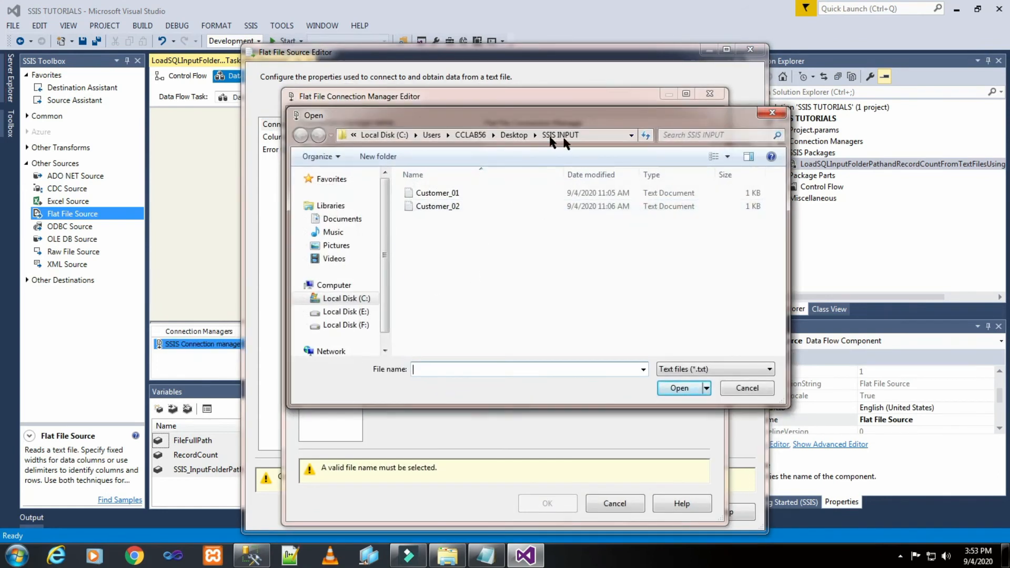
{"action": "left_click", "coordinate": [449, 192]}
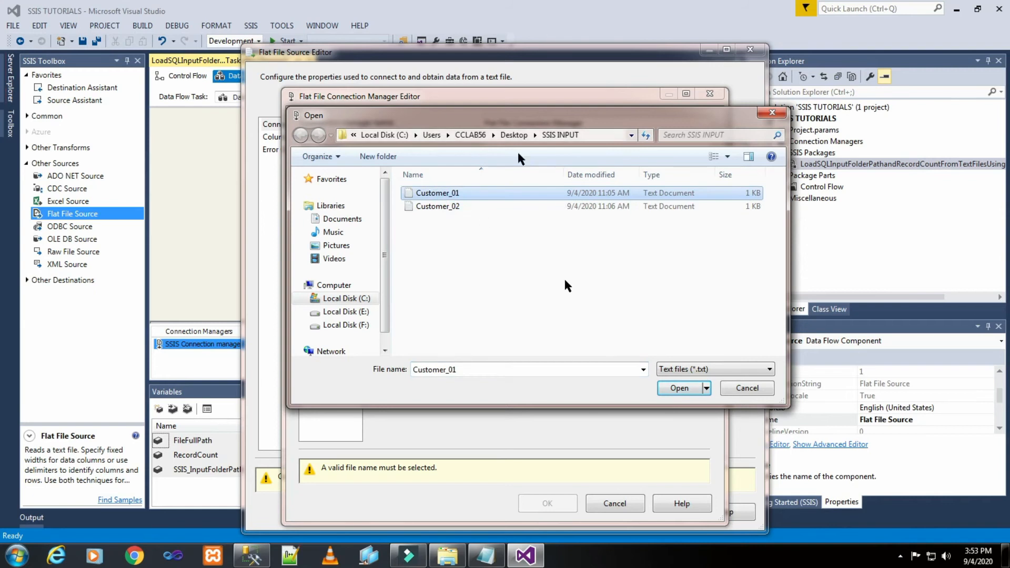
{"action": "left_click", "coordinate": [678, 394]}
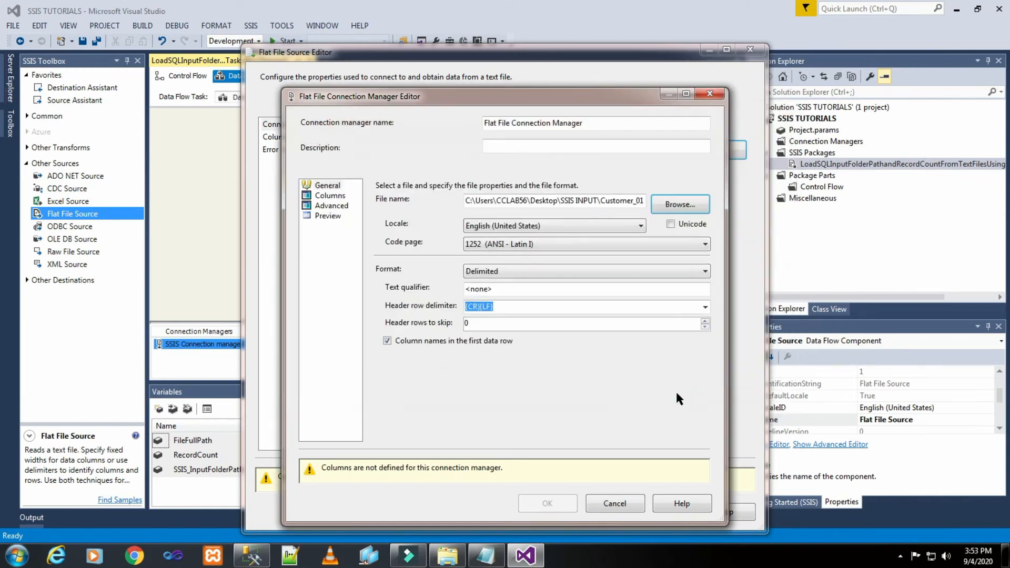
- Check the connection's column delimiter against the spacing between columns in the Customer_02 text file
{"action": "left_click", "coordinate": [330, 195]}
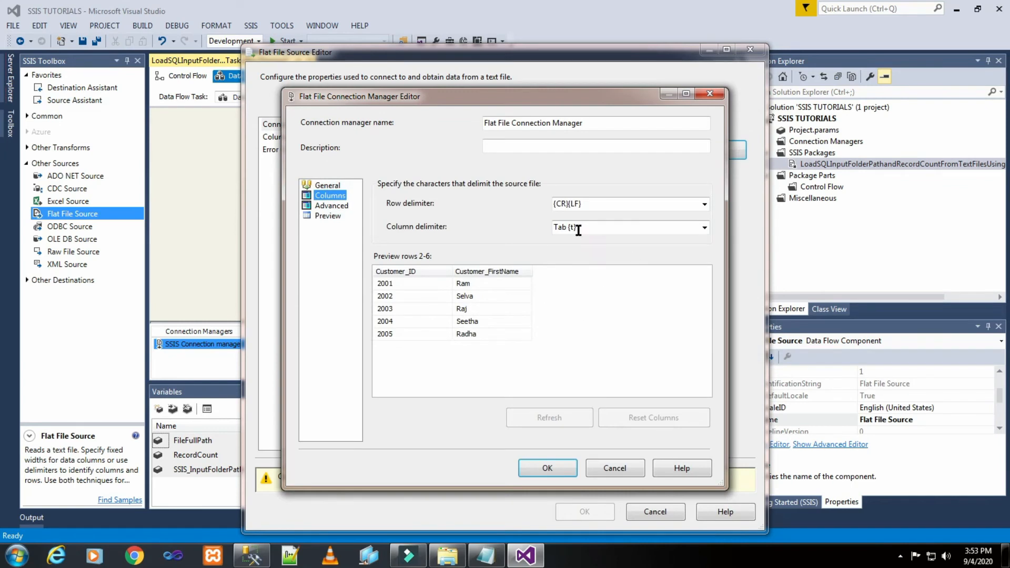
{"action": "left_click", "coordinate": [498, 557]}
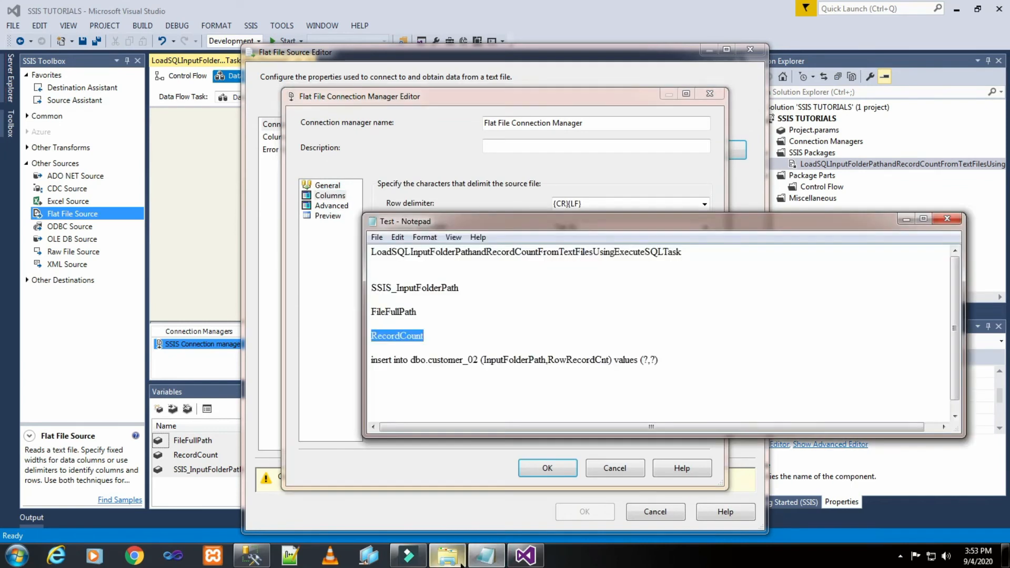
{"action": "left_click", "coordinate": [448, 556]}
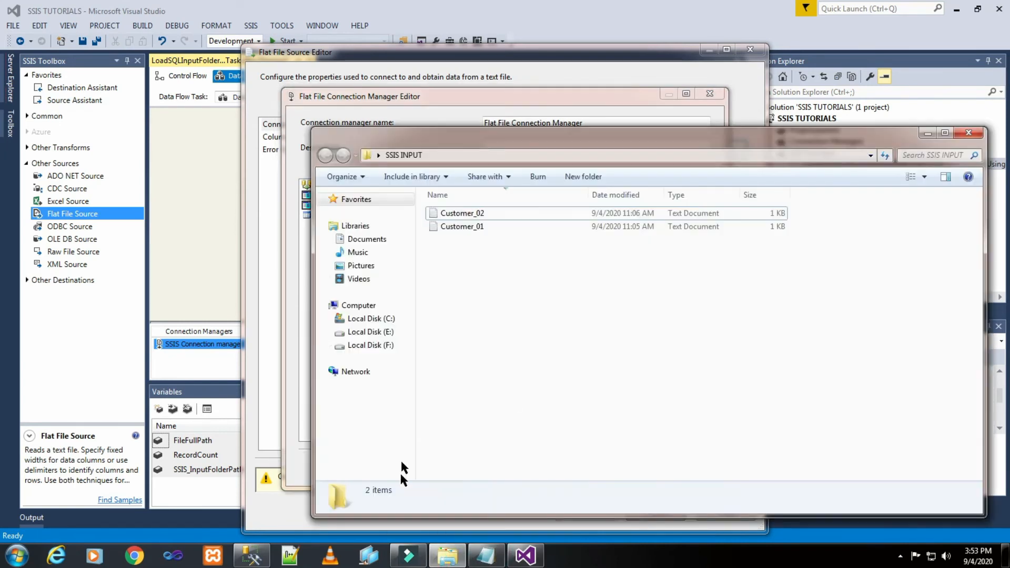
{"action": "double_click", "coordinate": [445, 214]}
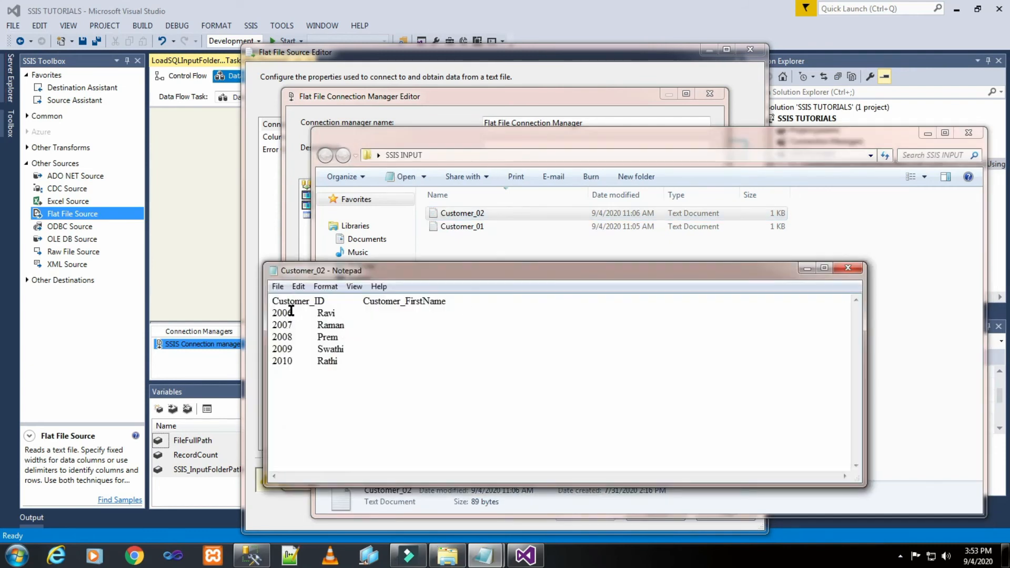
{"action": "left_click_drag", "start_coordinate": [293, 313], "coordinate": [318, 312]}
{"action": "left_click", "coordinate": [928, 133]}
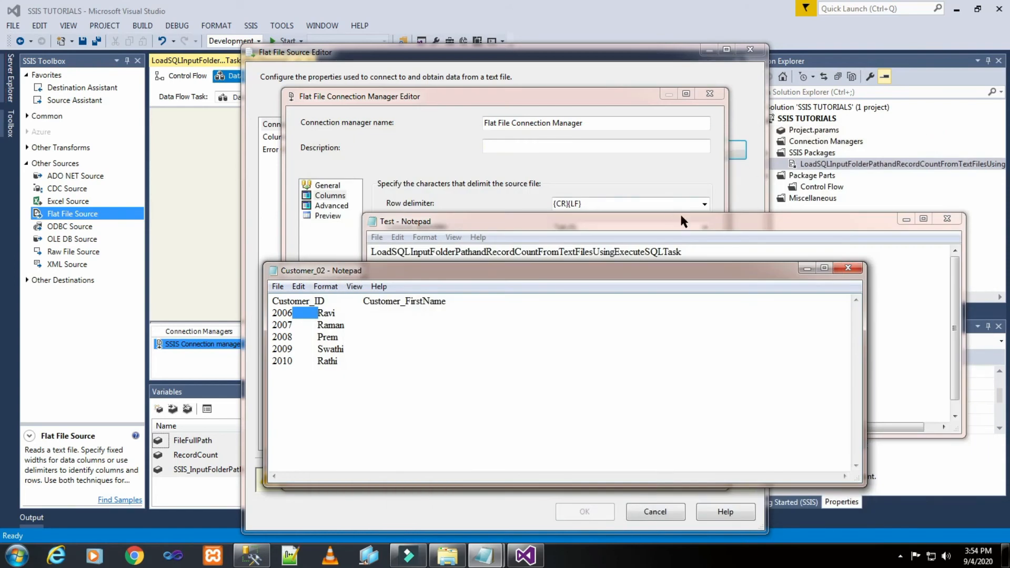
{"action": "left_click", "coordinate": [678, 174]}
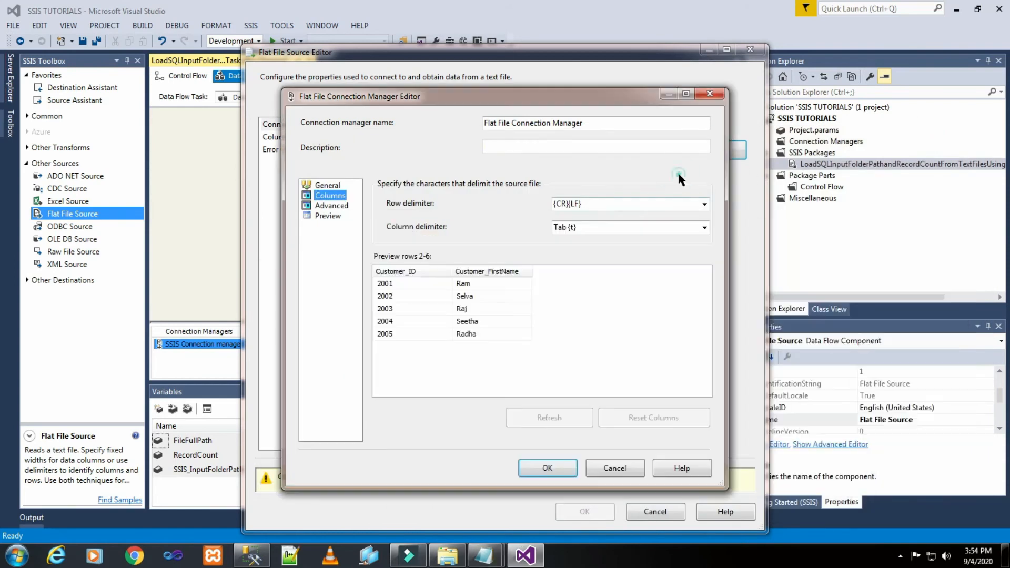
- Switch to SQL Server Management Studio and examine the column data types of dbo.Customer_02 and dbo.OLE DB Destination
{"action": "left_click", "coordinate": [337, 206]}
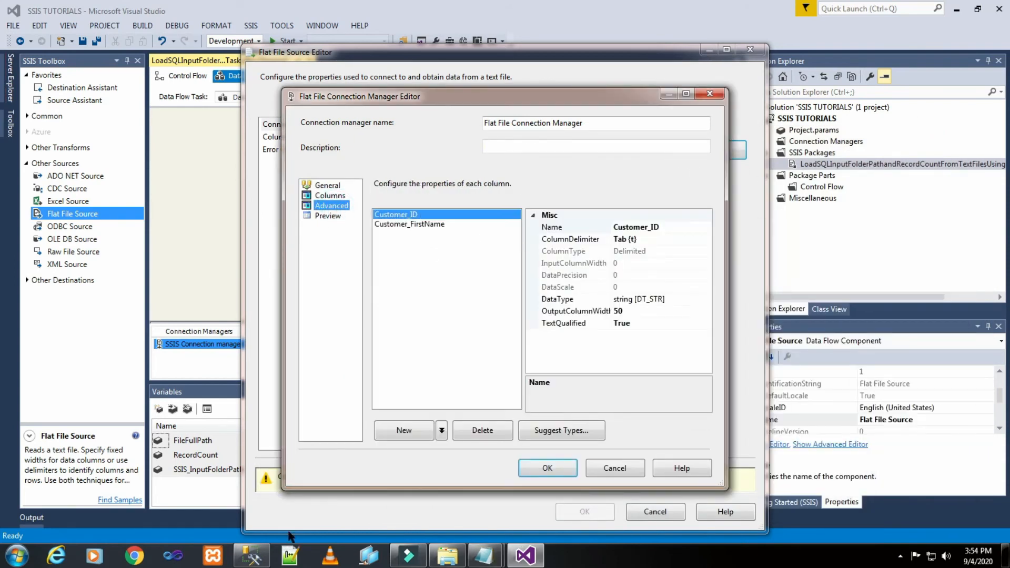
{"action": "left_click", "coordinate": [252, 556]}
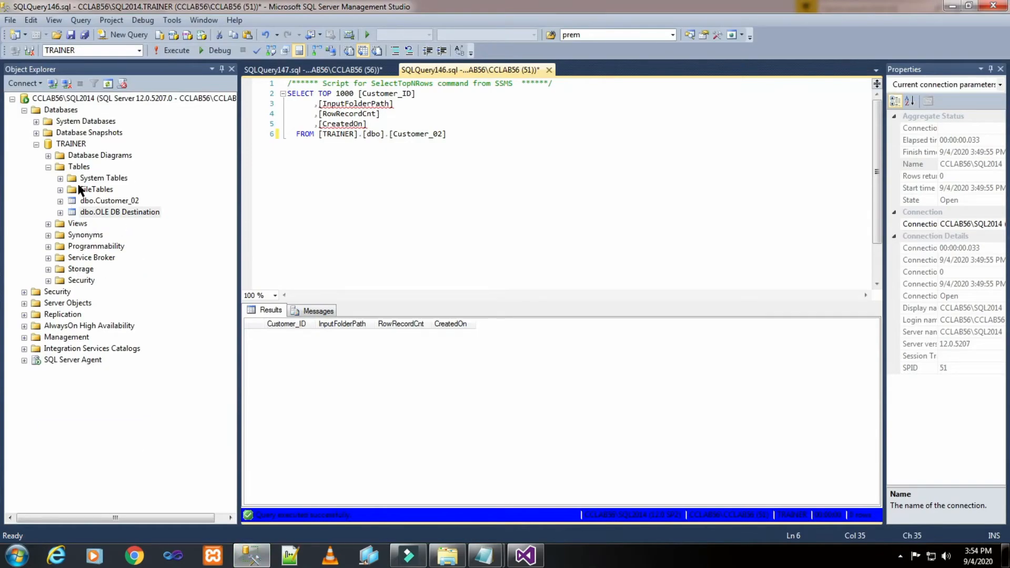
{"action": "left_click", "coordinate": [60, 201]}
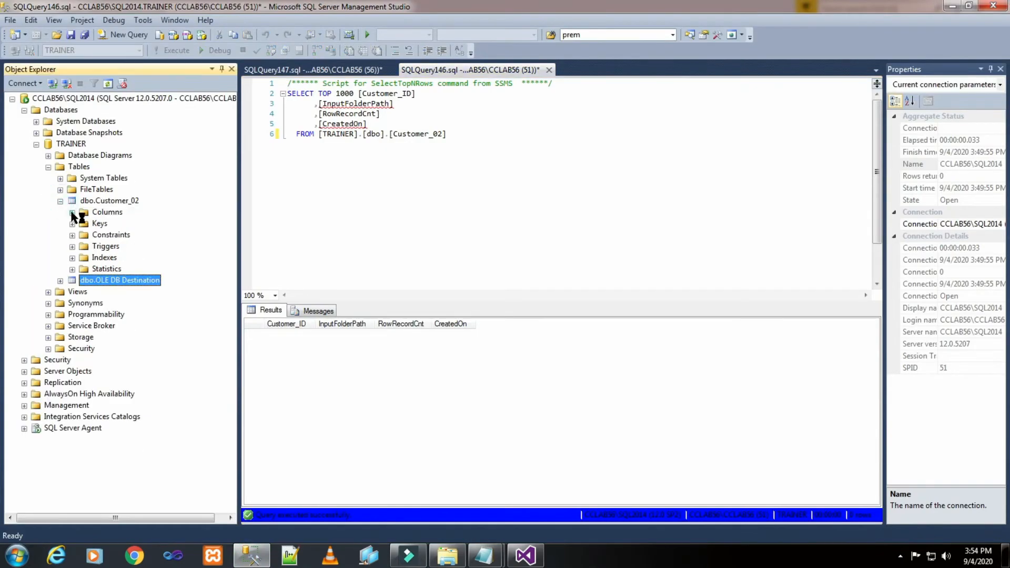
{"action": "left_click", "coordinate": [72, 212]}
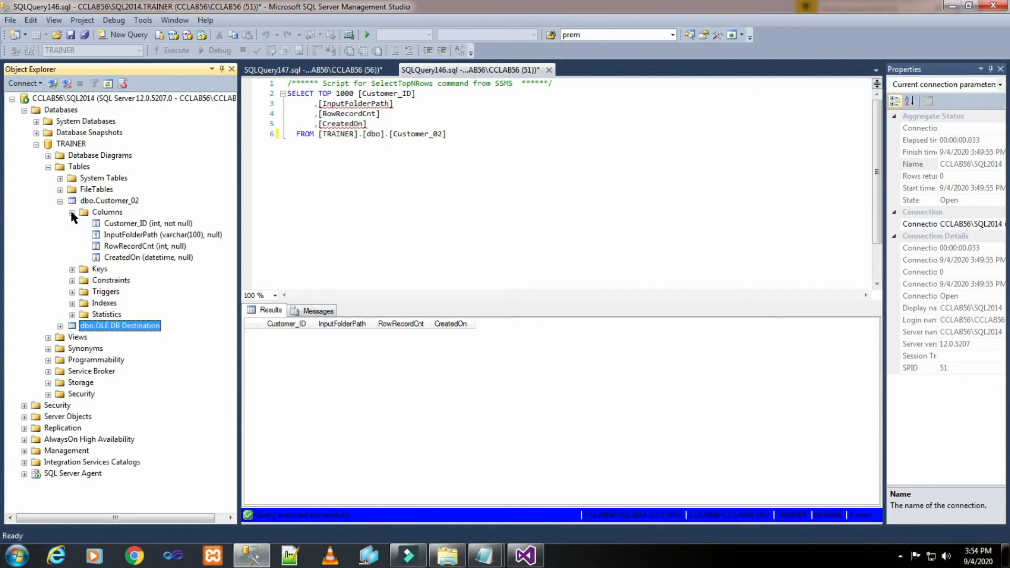
{"action": "left_click", "coordinate": [119, 225]}
{"action": "left_click", "coordinate": [61, 327]}
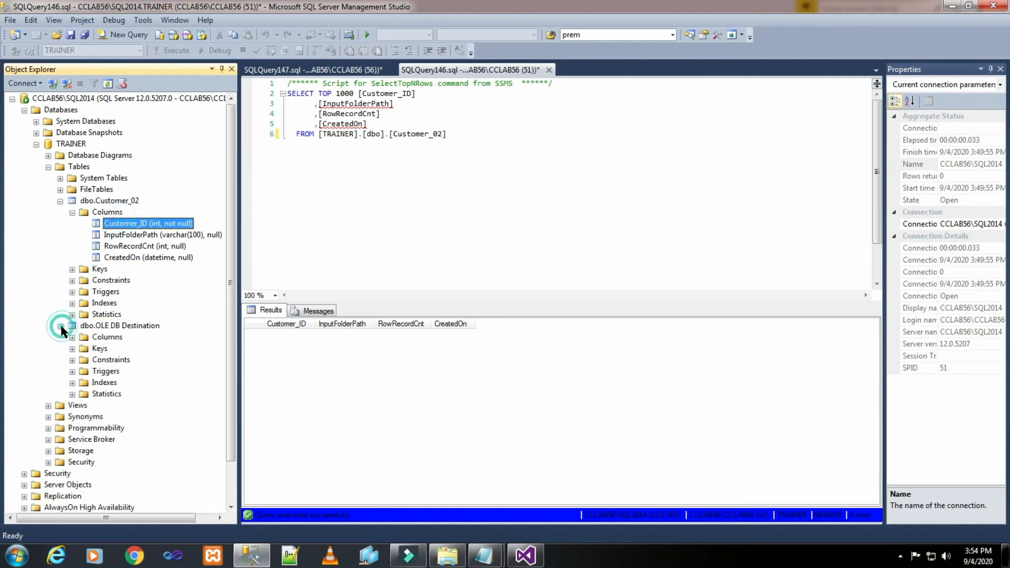
{"action": "left_click", "coordinate": [72, 338]}
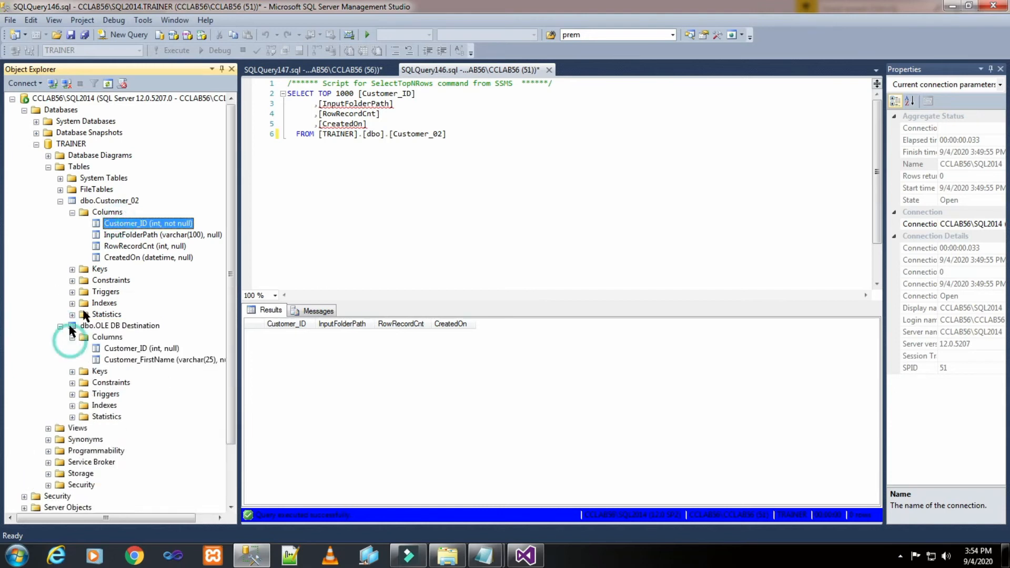
{"action": "left_click", "coordinate": [136, 349]}
{"action": "left_click", "coordinate": [155, 360]}
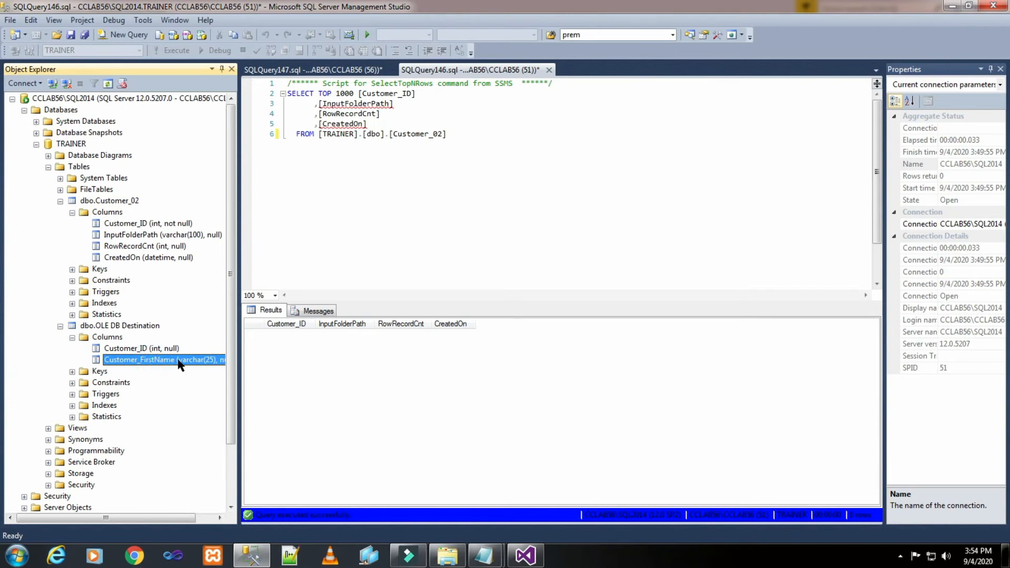
- Return to Visual Studio and set the Customer_ID column's data type to four-byte signed integer [DT_I4]
{"action": "left_click", "coordinate": [538, 547]}
{"action": "left_click", "coordinate": [679, 299]}
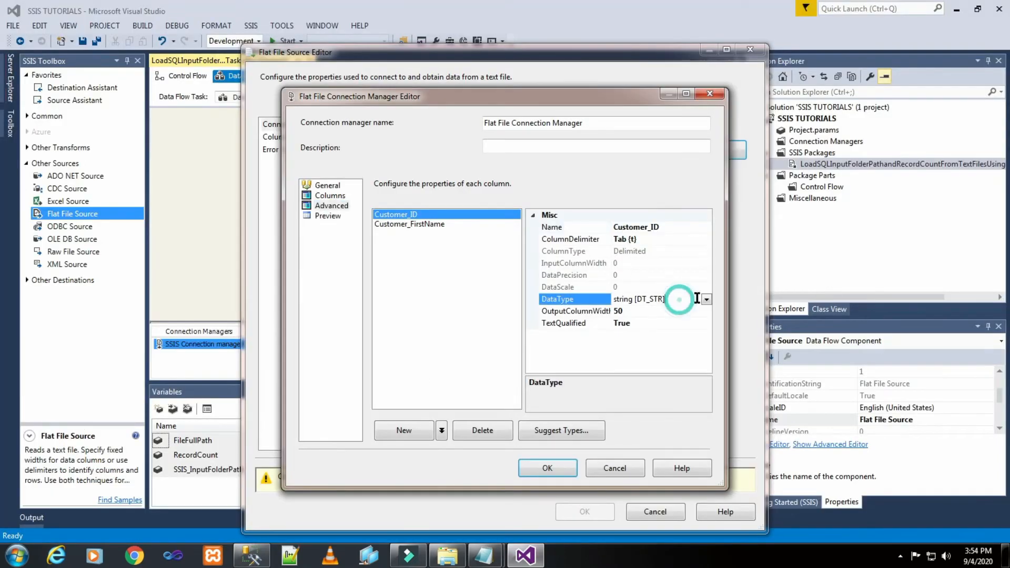
{"action": "left_click", "coordinate": [706, 299]}
{"action": "key", "text": "f"}
{"action": "key", "text": "f"}
{"action": "key", "text": "f"}
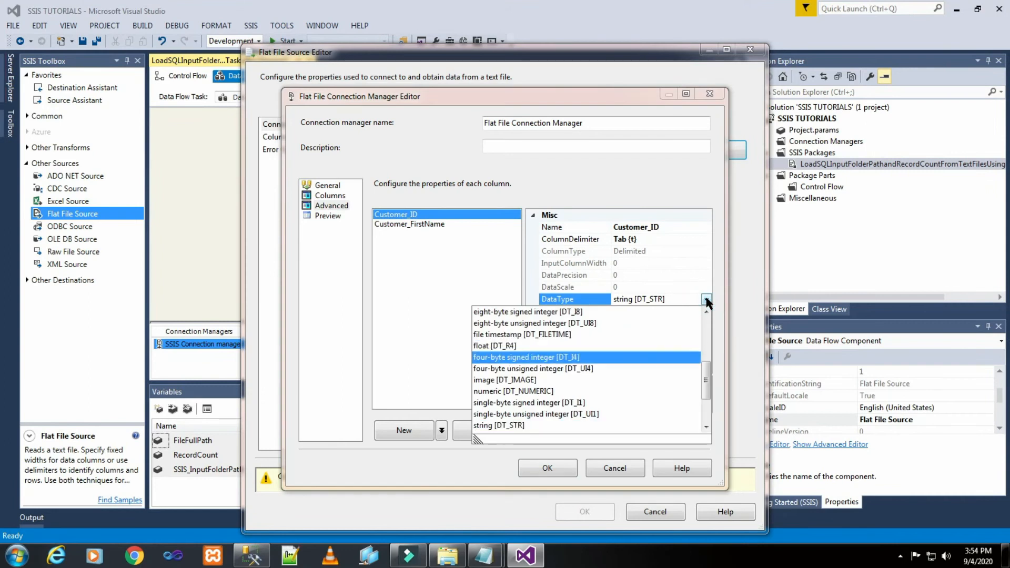
{"action": "left_click", "coordinate": [626, 357]}
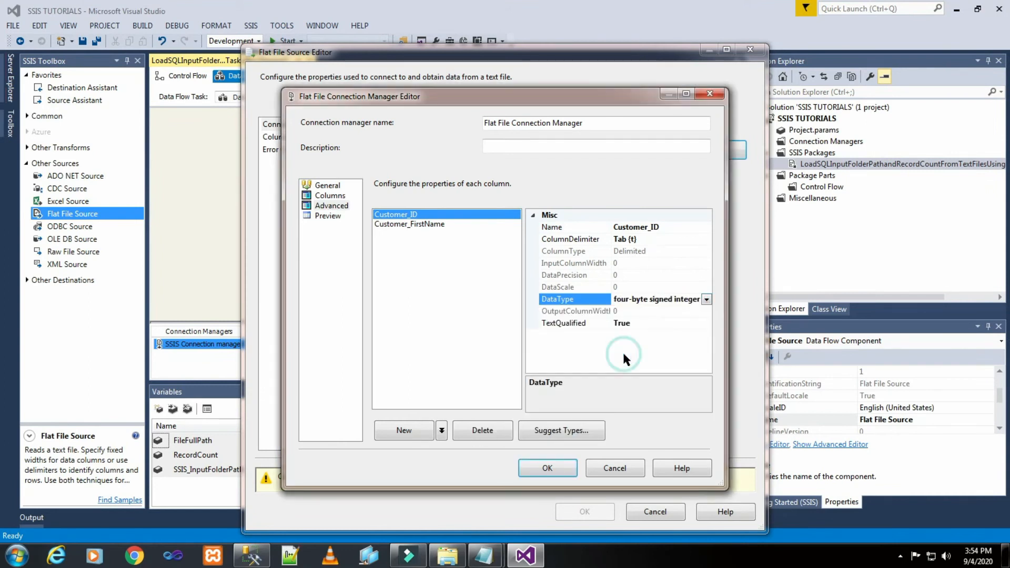
- Set the Customer_FirstName column's output width to 25, preview the rows and accept the flat file connection
{"action": "left_click", "coordinate": [414, 224]}
{"action": "left_click", "coordinate": [642, 311]}
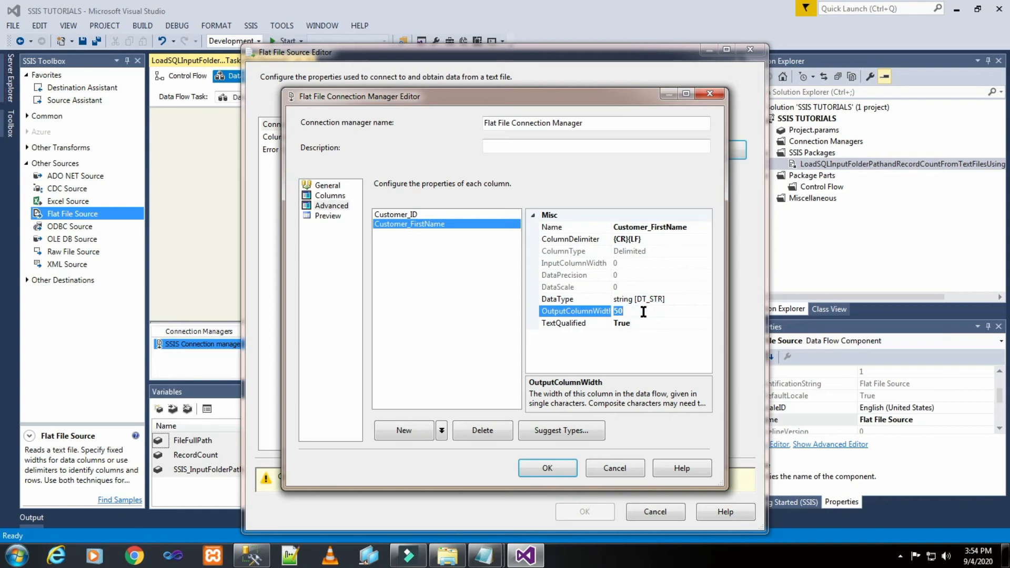
{"action": "type", "text": "25"}
{"action": "left_click", "coordinate": [328, 216]}
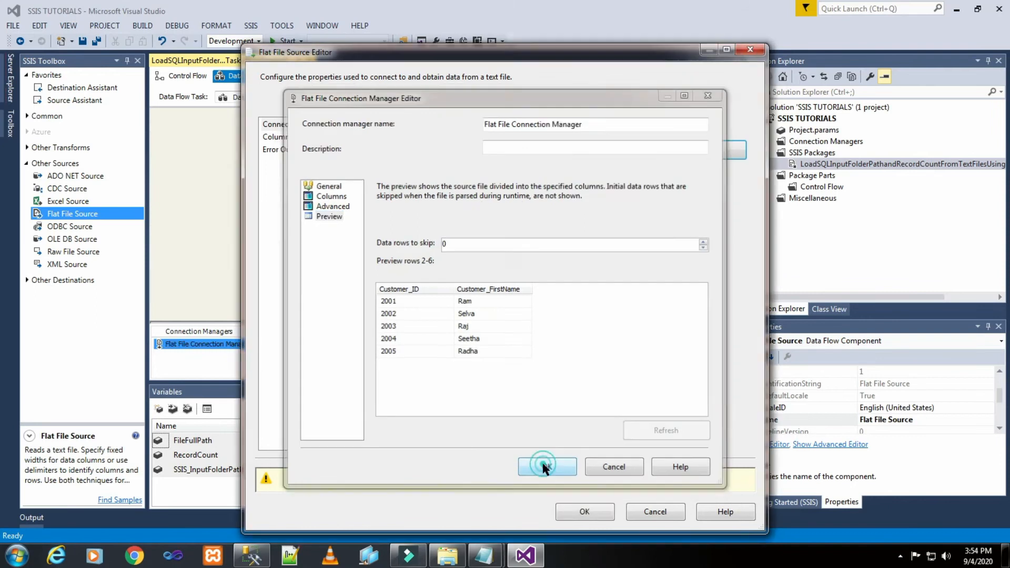
{"action": "left_click", "coordinate": [539, 468]}
- Retain null values from the source, review its column mappings and error output, and accept the Flat File Source settings
{"action": "left_click", "coordinate": [379, 180]}
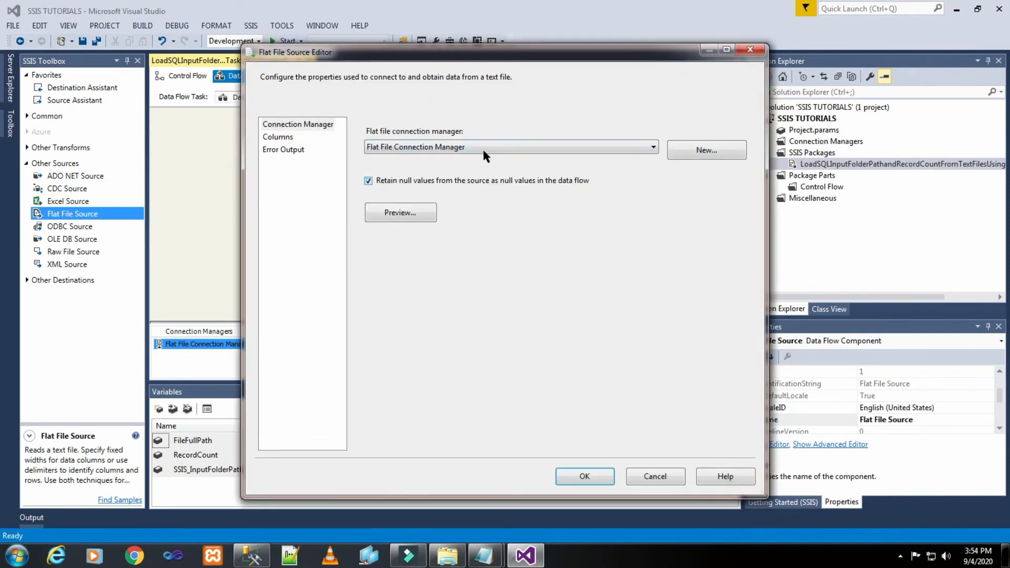
{"action": "left_click", "coordinate": [279, 138]}
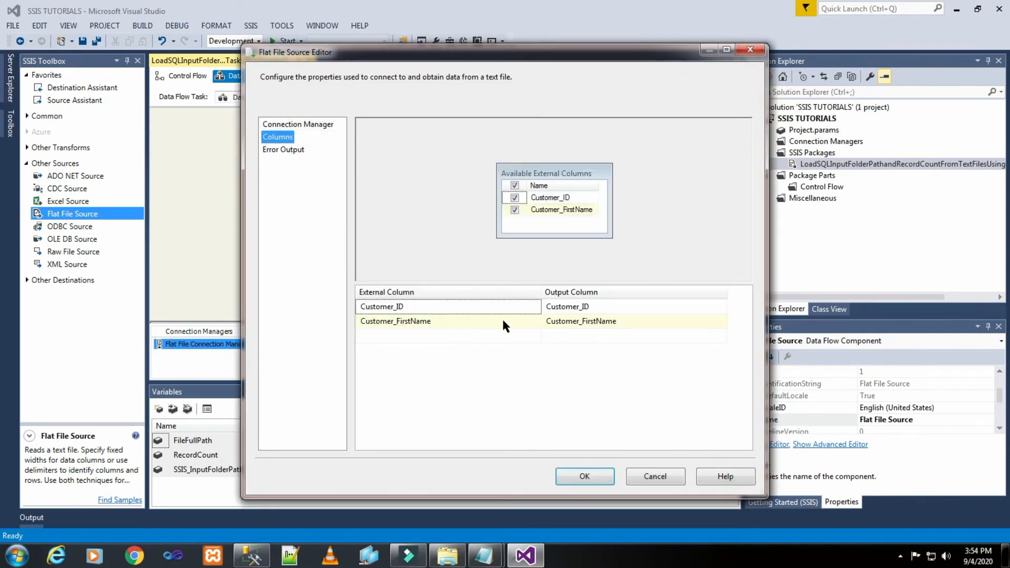
{"action": "left_click", "coordinate": [281, 151]}
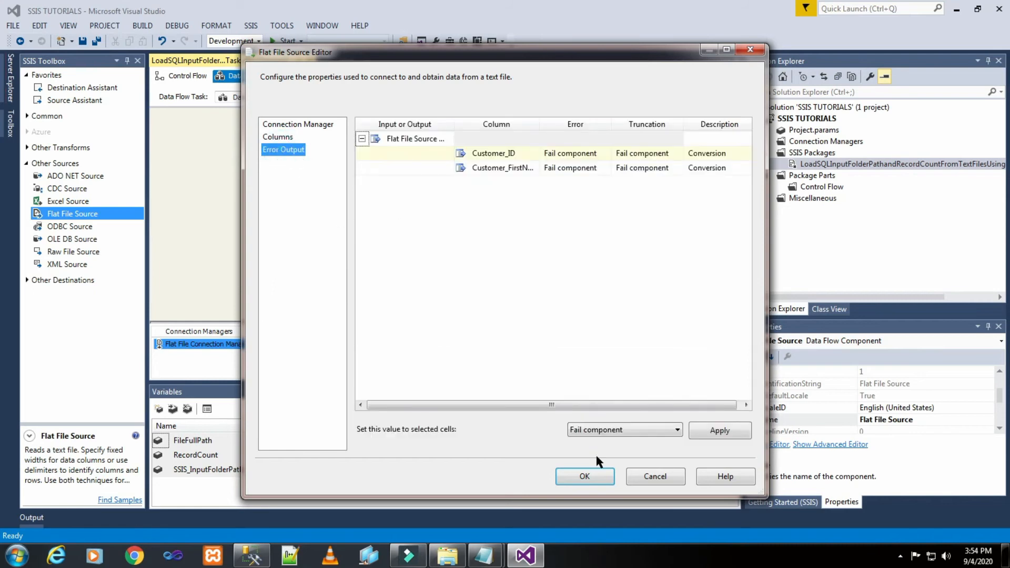
{"action": "left_click", "coordinate": [597, 475]}
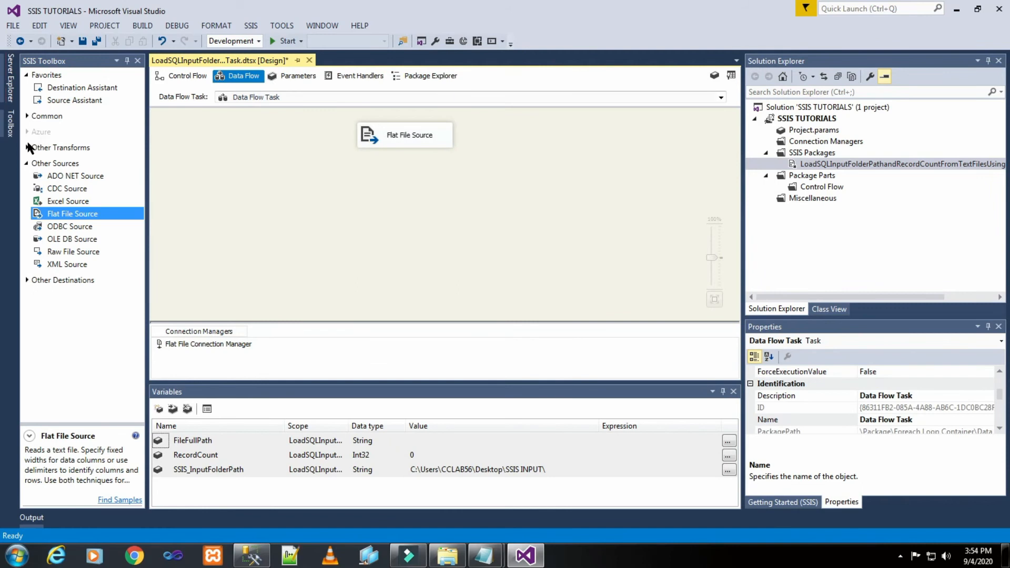
- Add a Row Count transformation below the Flat File Source
{"action": "left_click", "coordinate": [25, 115]}
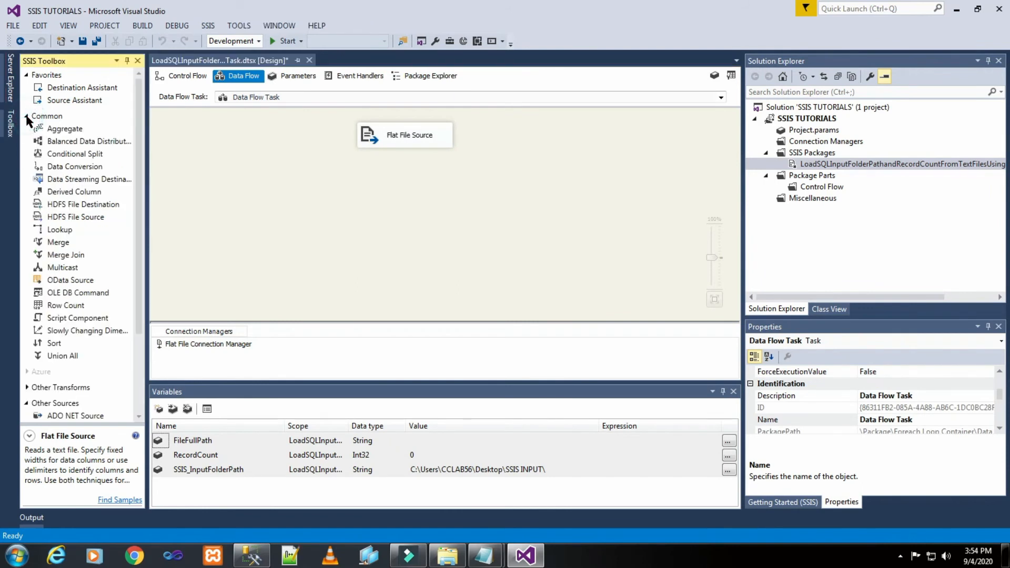
{"action": "left_click_drag", "start_coordinate": [62, 310], "coordinate": [356, 172]}
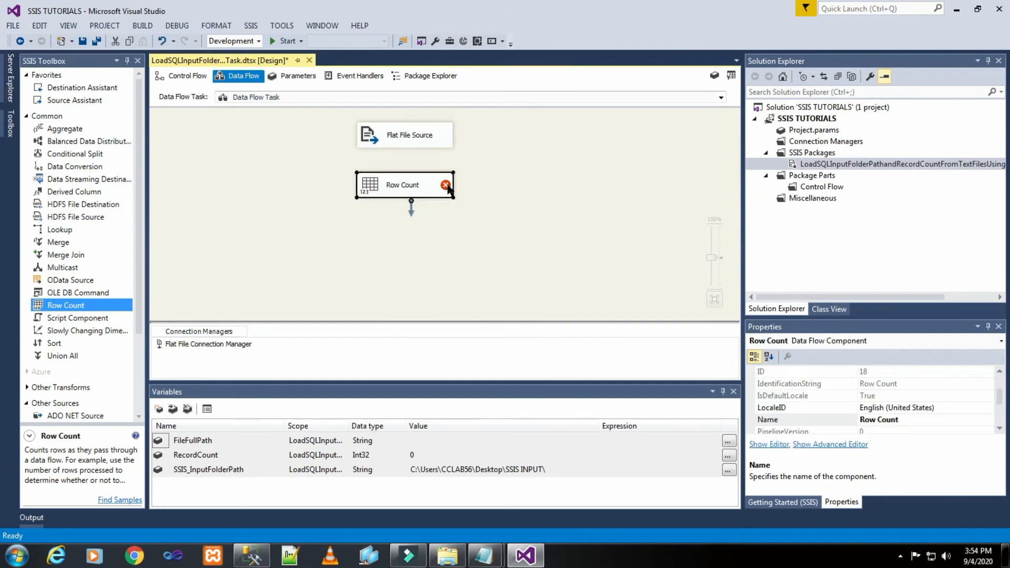
{"action": "left_click", "coordinate": [503, 160]}
- Connect the Flat File Source's data output to the Row Count transformation
{"action": "left_click", "coordinate": [402, 135]}
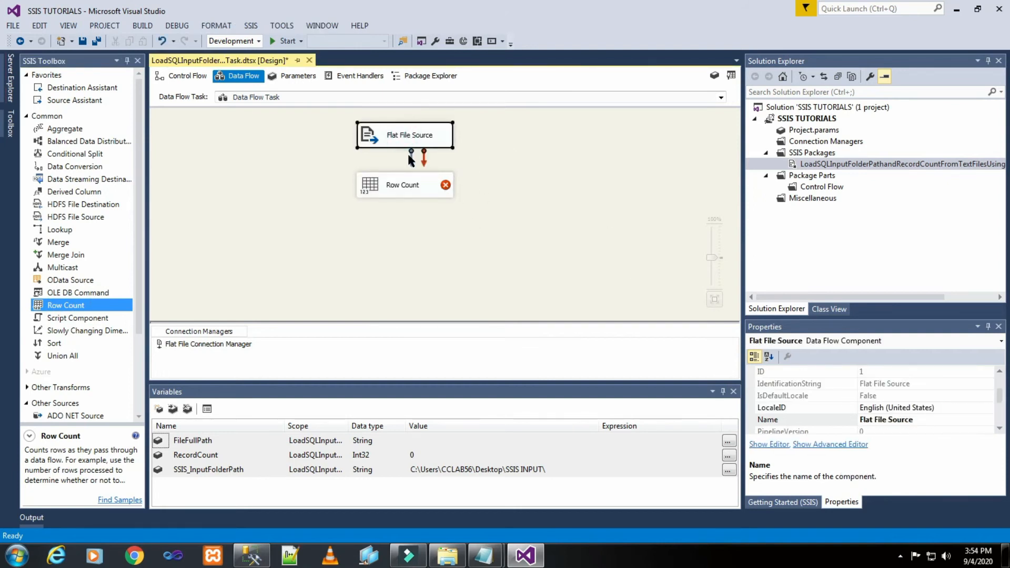
{"action": "left_click_drag", "start_coordinate": [411, 158], "coordinate": [395, 193]}
{"action": "left_click", "coordinate": [400, 196]}
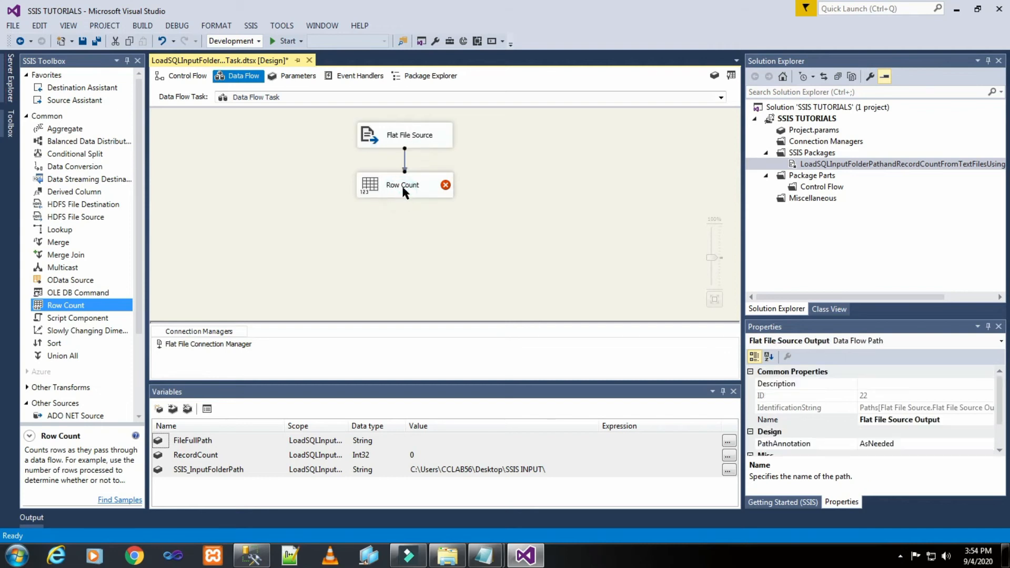
{"action": "left_click", "coordinate": [554, 155]}
- Assign the variable User::RecordCount to the Row Count transformation
{"action": "double_click", "coordinate": [420, 187]}
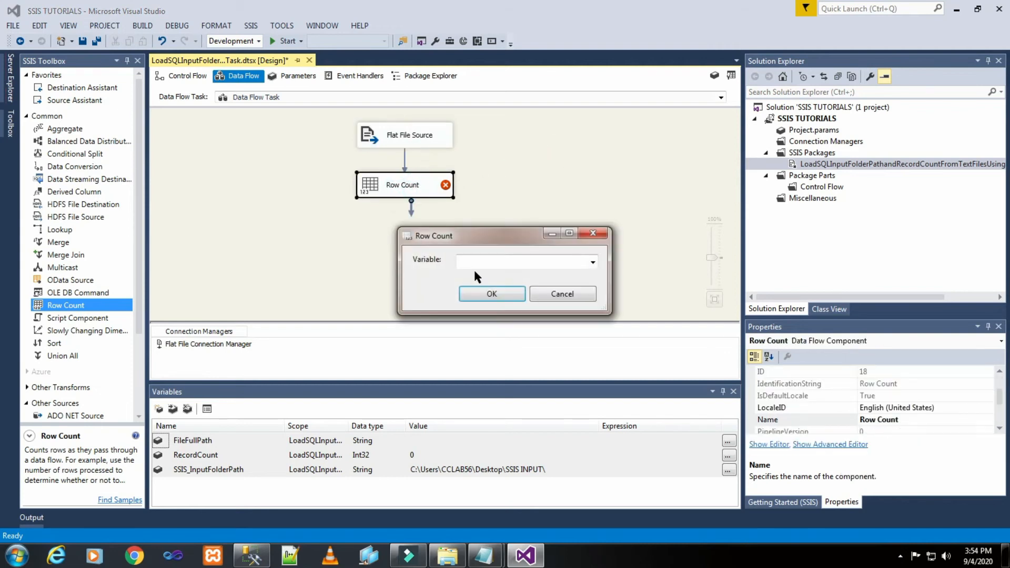
{"action": "left_click", "coordinate": [594, 262]}
{"action": "left_click", "coordinate": [499, 272]}
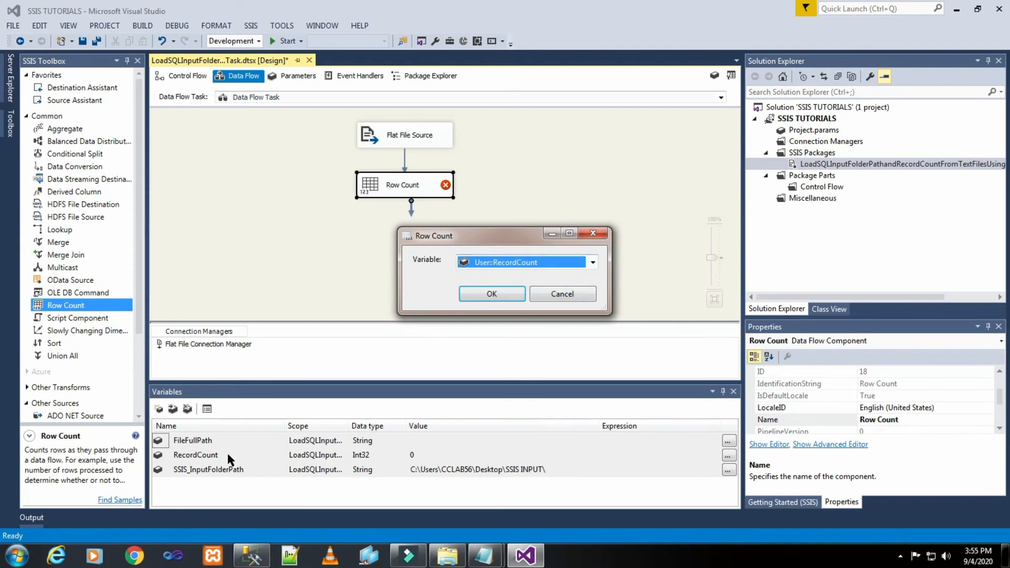
{"action": "left_click", "coordinate": [503, 292]}
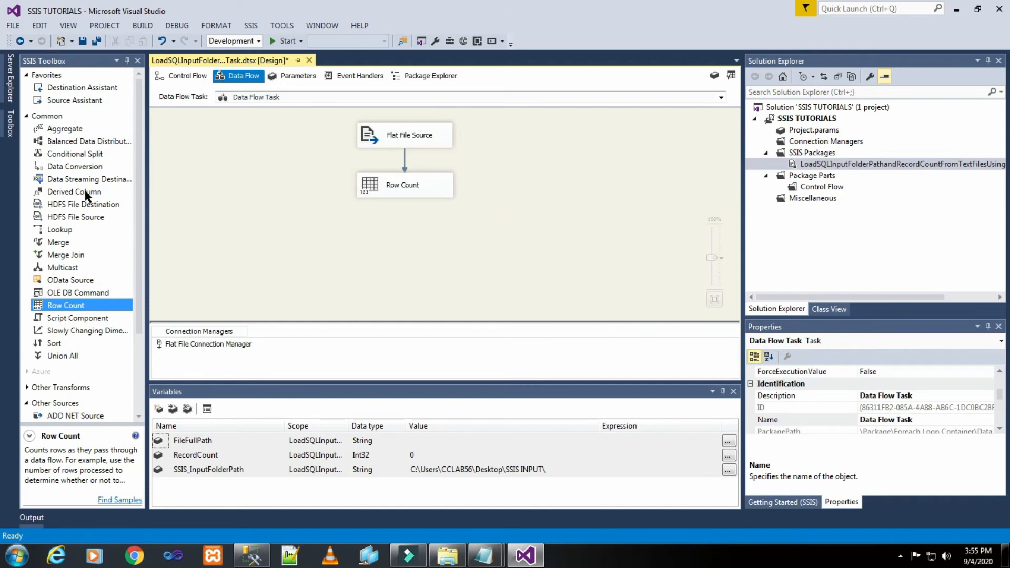
{"action": "left_click", "coordinate": [26, 117]}
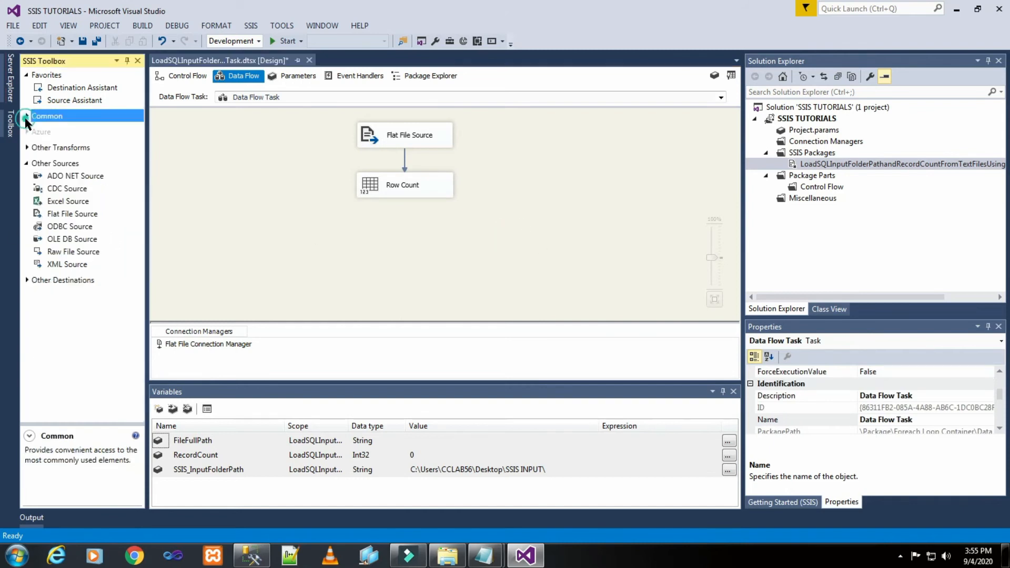
- Add an OLE DB Destination below the Row Count transformation and connect the Row Count output to it
{"action": "left_click", "coordinate": [27, 163]}
{"action": "left_click", "coordinate": [56, 180]}
{"action": "left_click", "coordinate": [25, 180]}
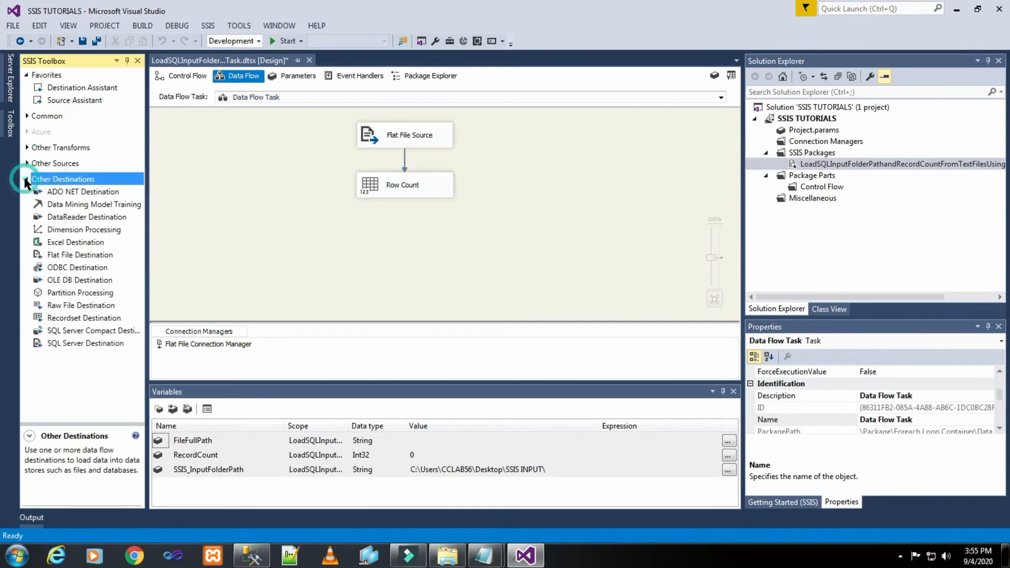
{"action": "left_click_drag", "start_coordinate": [73, 280], "coordinate": [404, 241]}
{"action": "left_click", "coordinate": [403, 185]}
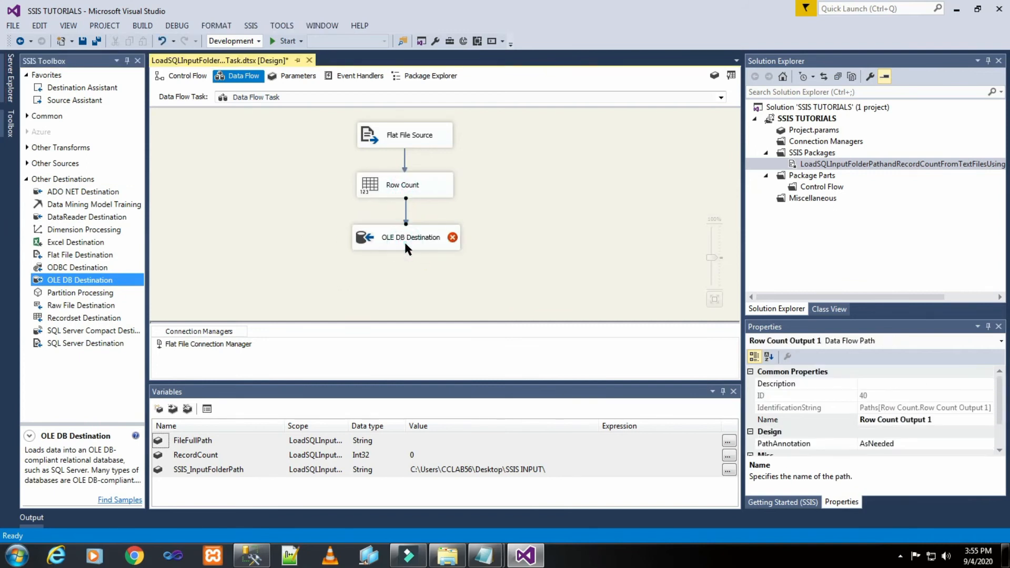
- Delete the existing CCLAB56\SQL2014.TRAINER data connection while configuring the OLE DB Destination's connection manager
{"action": "double_click", "coordinate": [405, 242]}
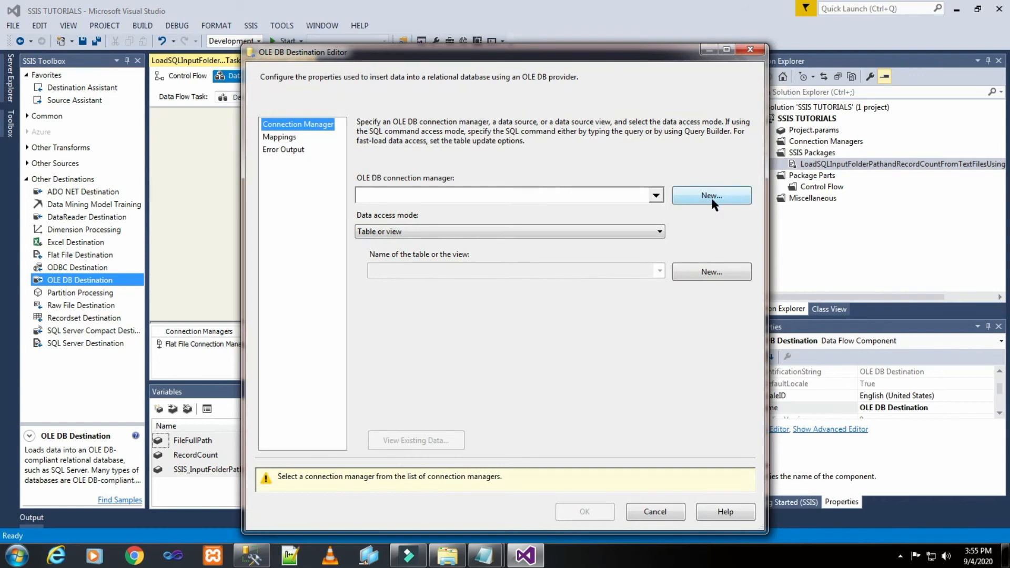
{"action": "left_click", "coordinate": [711, 197]}
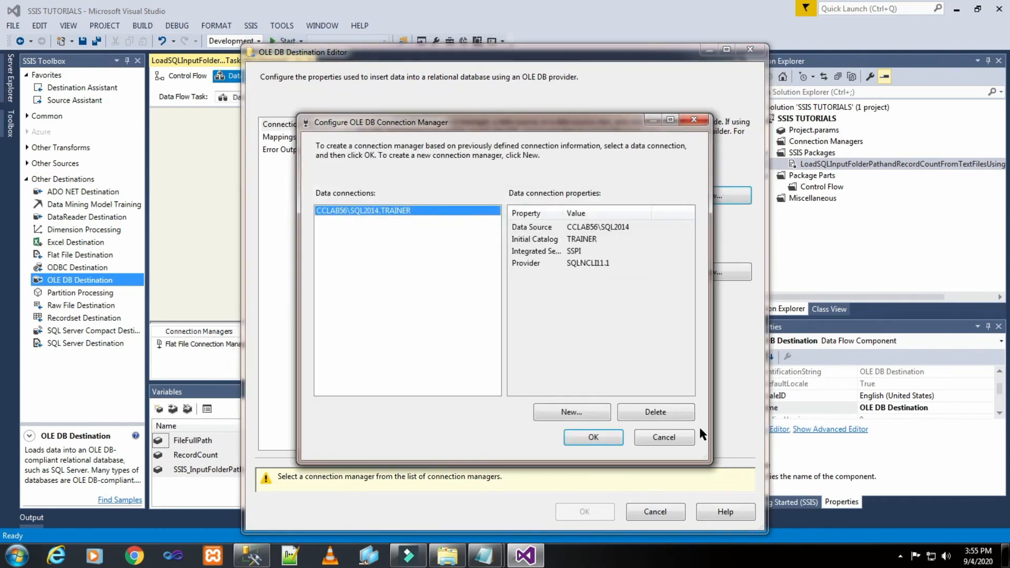
{"action": "left_click", "coordinate": [666, 411]}
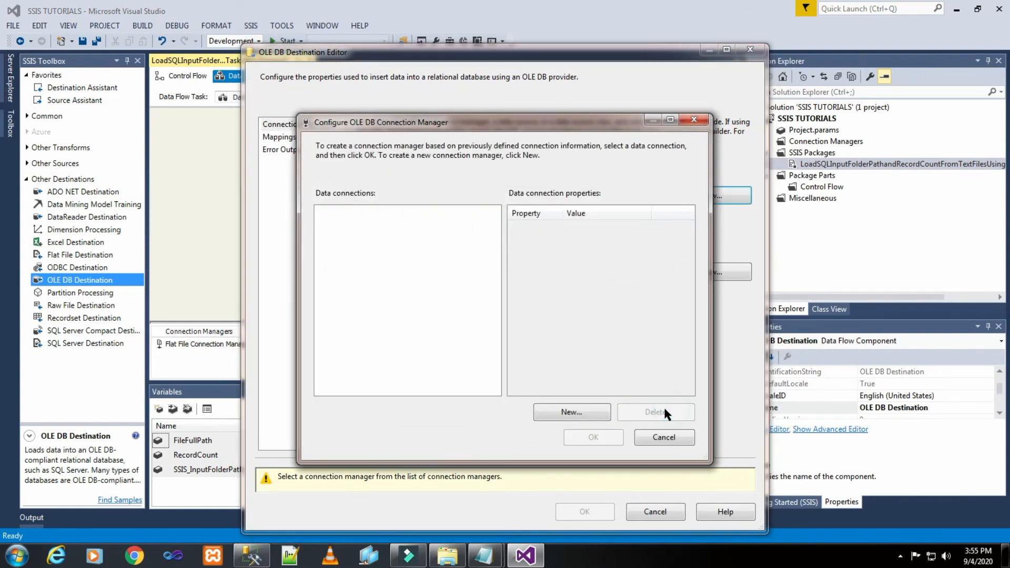
- Define a new OLE DB connection to server CCLAB56\SQL2014 and select the TRAINER database
{"action": "left_click", "coordinate": [585, 411]}
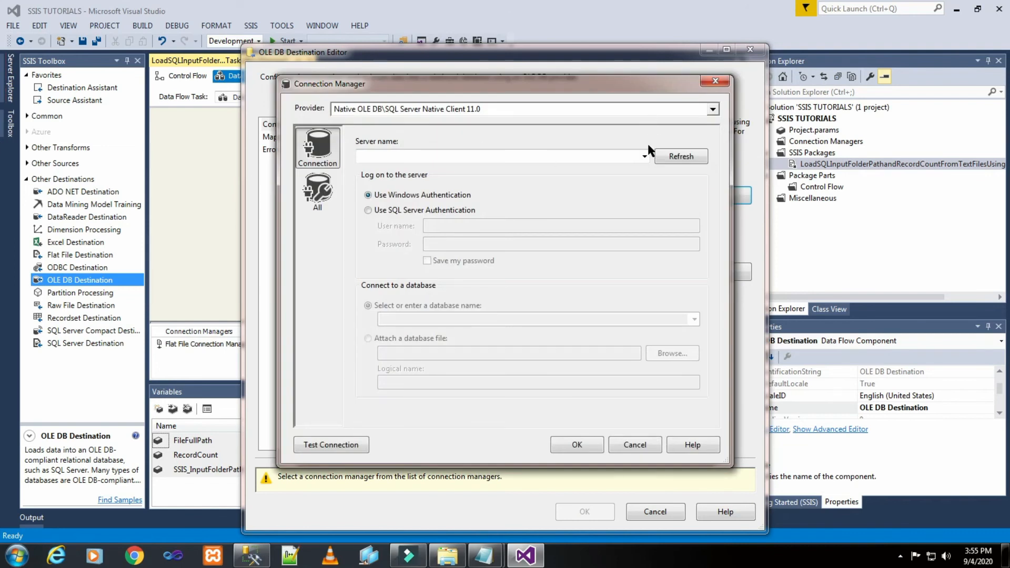
{"action": "left_click", "coordinate": [645, 155]}
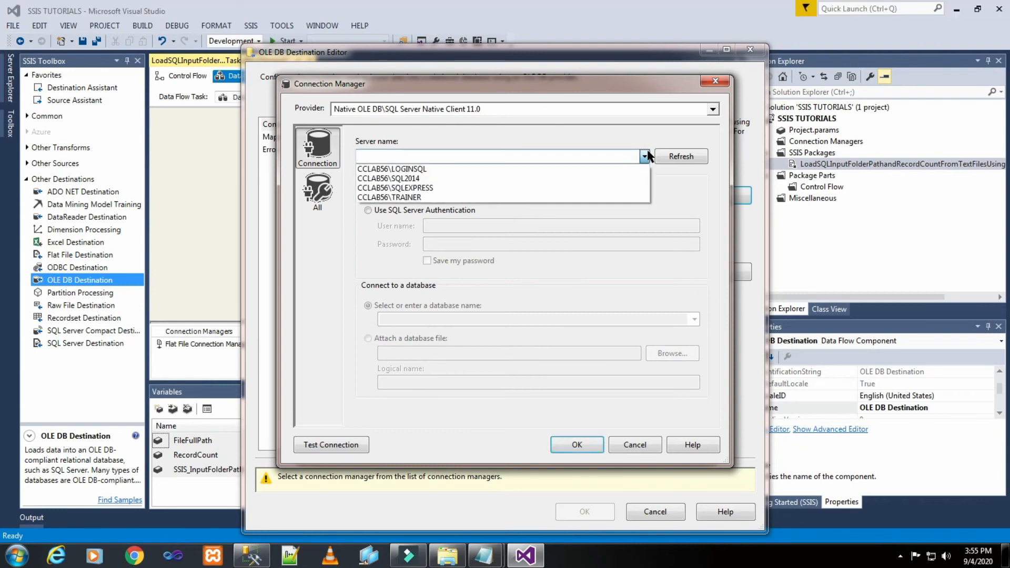
{"action": "left_click", "coordinate": [543, 178]}
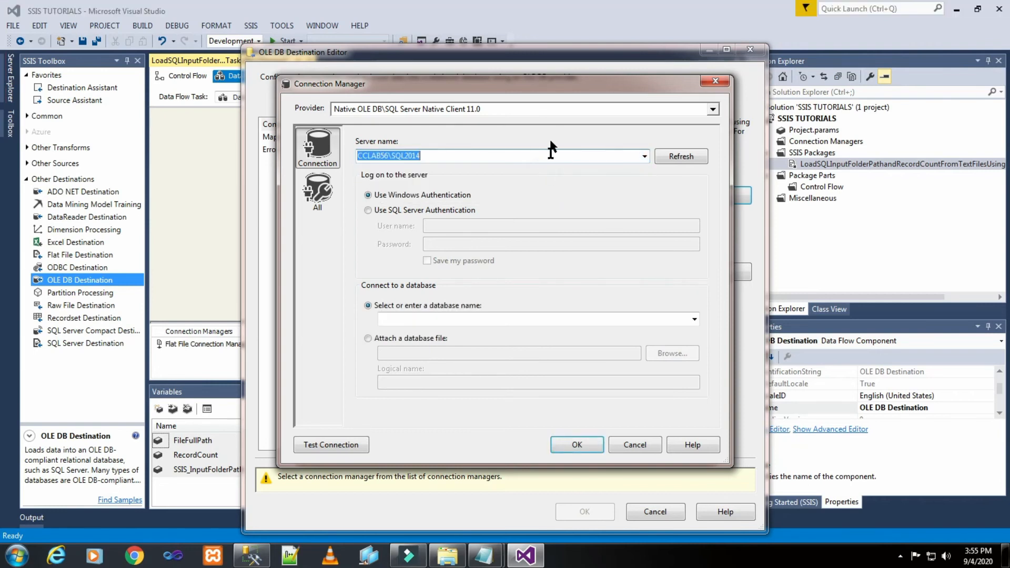
{"action": "left_click", "coordinate": [694, 319]}
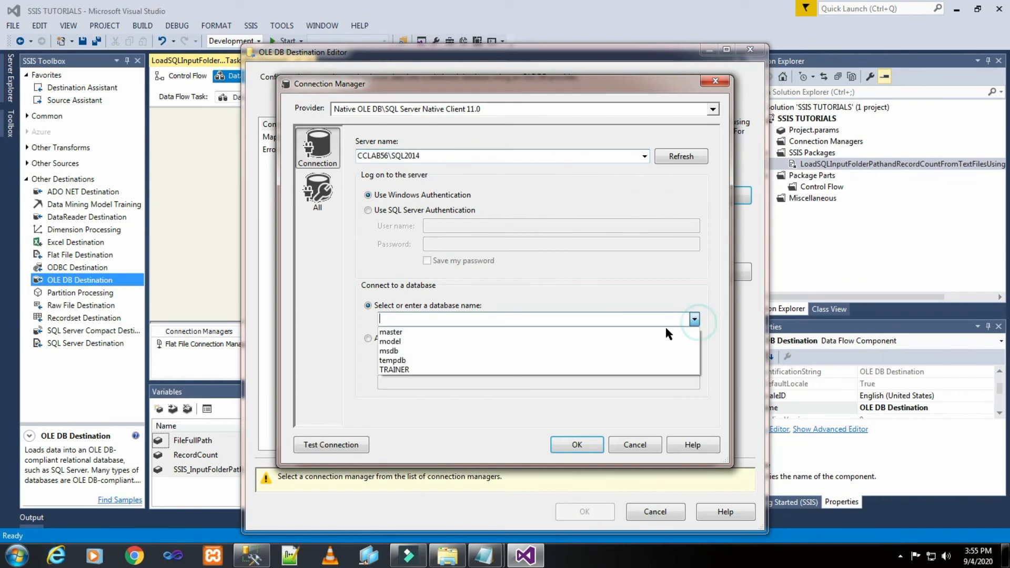
{"action": "left_click", "coordinate": [641, 371]}
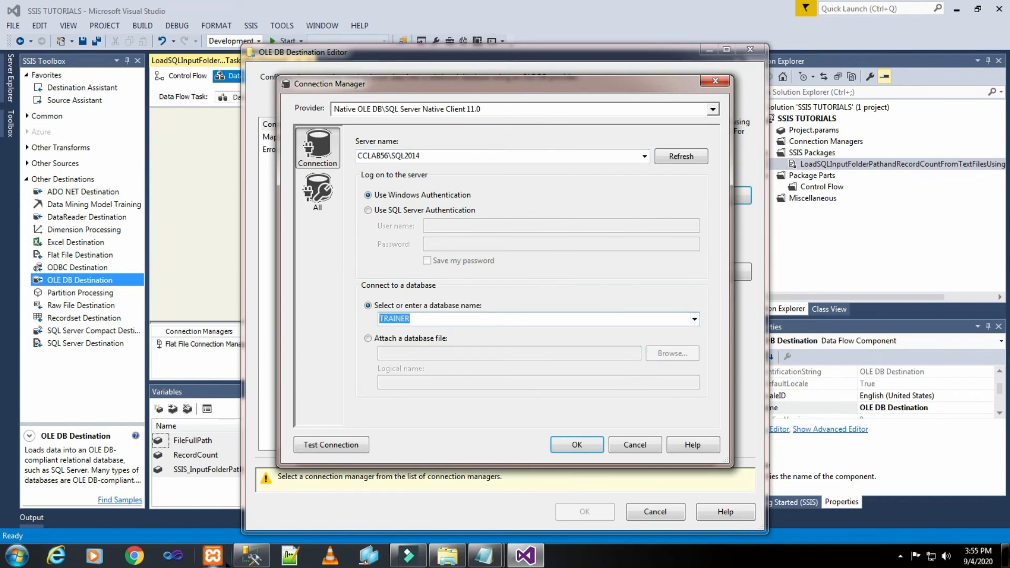
- Check the server and TRAINER database names in SQL Server Management Studio, and return to Visual Studio
{"action": "left_click", "coordinate": [252, 556]}
{"action": "left_click", "coordinate": [111, 99]}
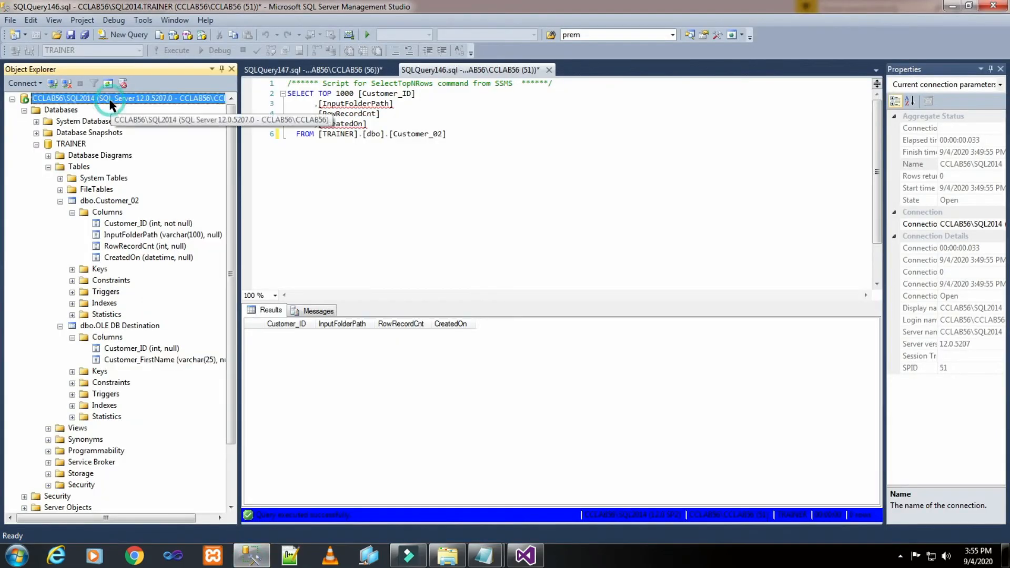
{"action": "left_click", "coordinate": [74, 145]}
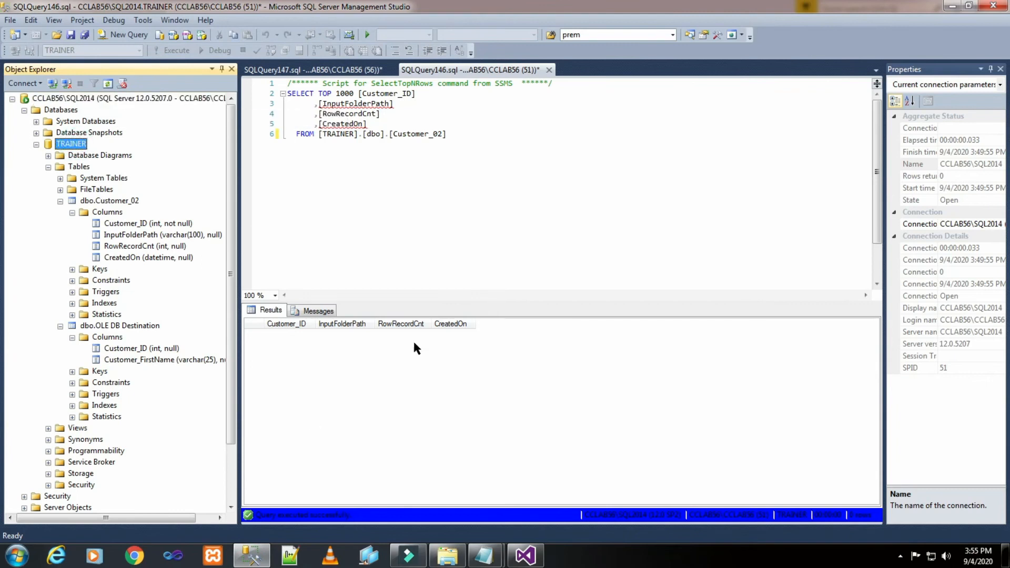
{"action": "left_click", "coordinate": [525, 556]}
- Test the new database connection and accept its settings
{"action": "left_click", "coordinate": [350, 446]}
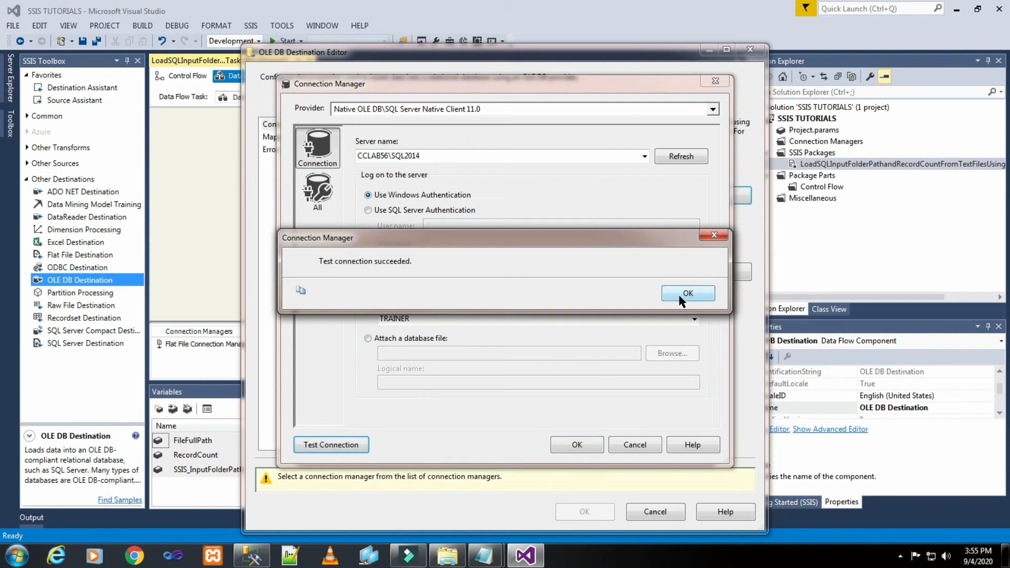
{"action": "left_click", "coordinate": [691, 292]}
{"action": "left_click", "coordinate": [577, 445]}
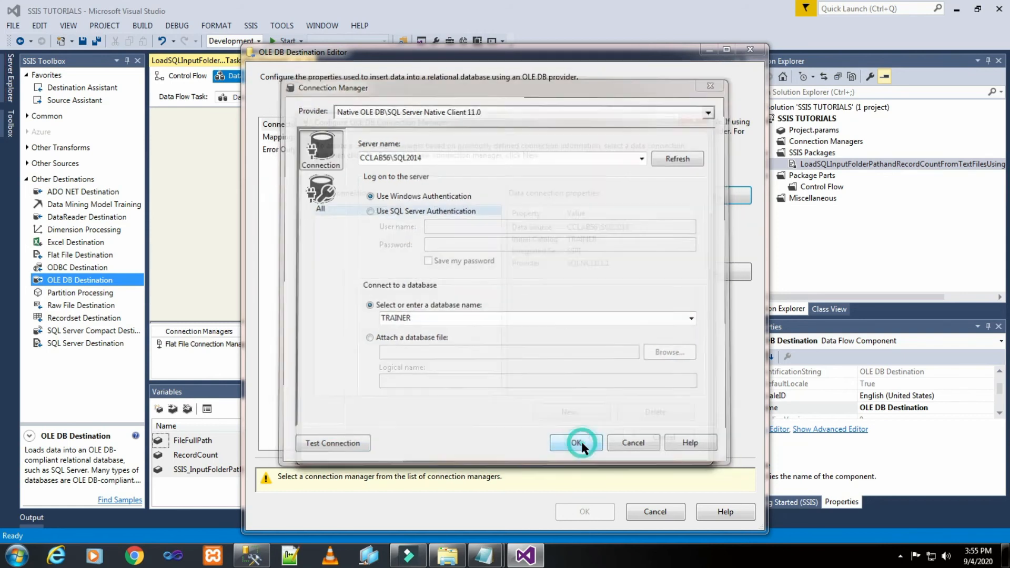
- Use the new TRAINER connection for the destination and select the table [dbo].[OLE DB Destination]
{"action": "left_click", "coordinate": [594, 437]}
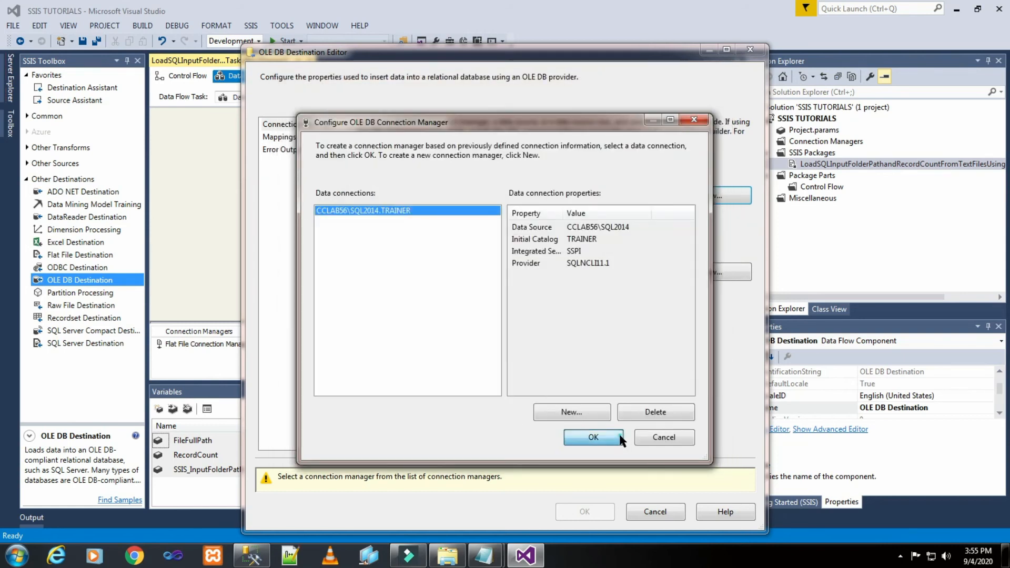
{"action": "left_click", "coordinate": [658, 271]}
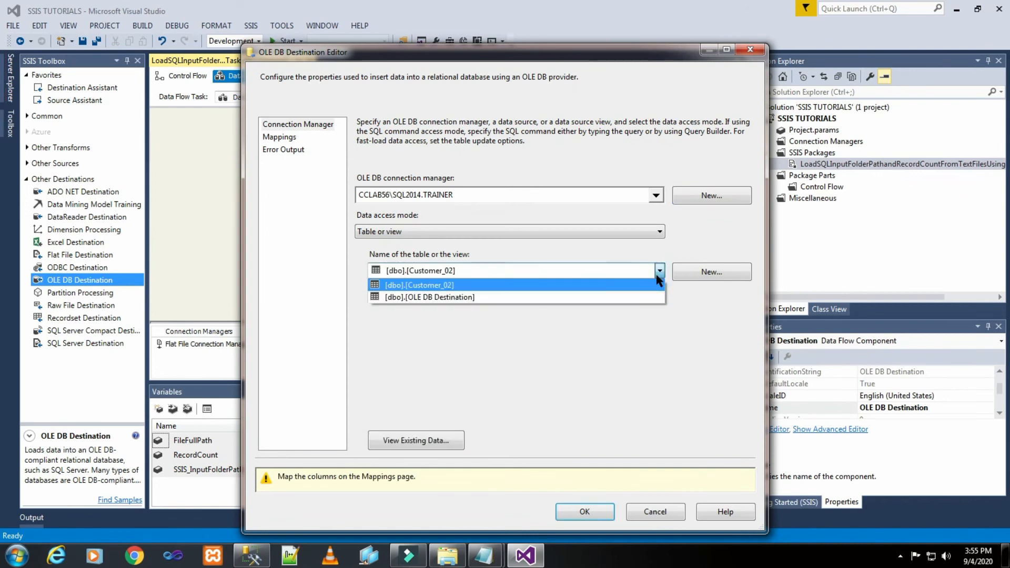
{"action": "left_click", "coordinate": [622, 298]}
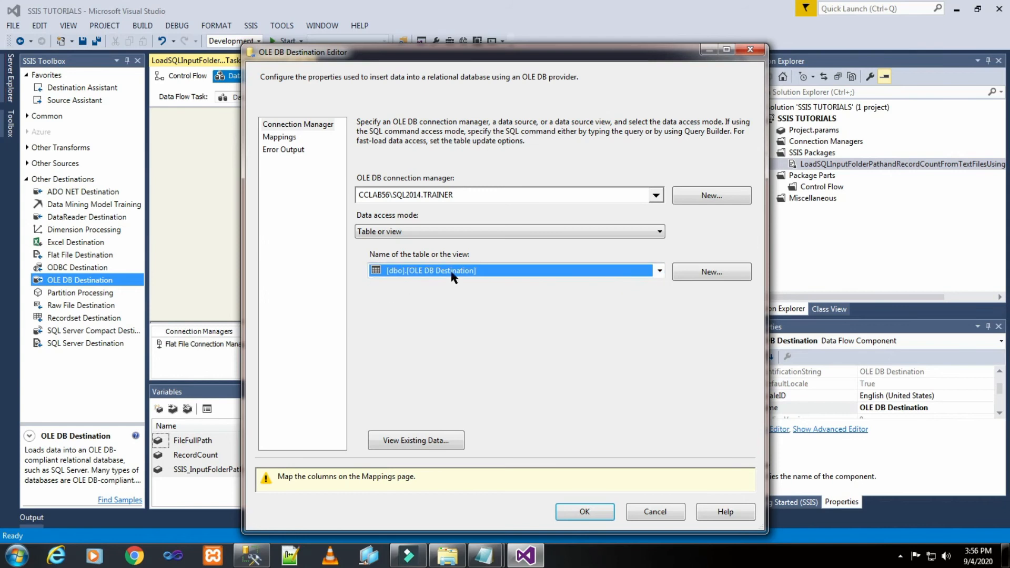
- Examine the query on the OLE DB Destination table in SQL Server Management Studio, and return to Visual Studio
{"action": "left_click", "coordinate": [252, 556]}
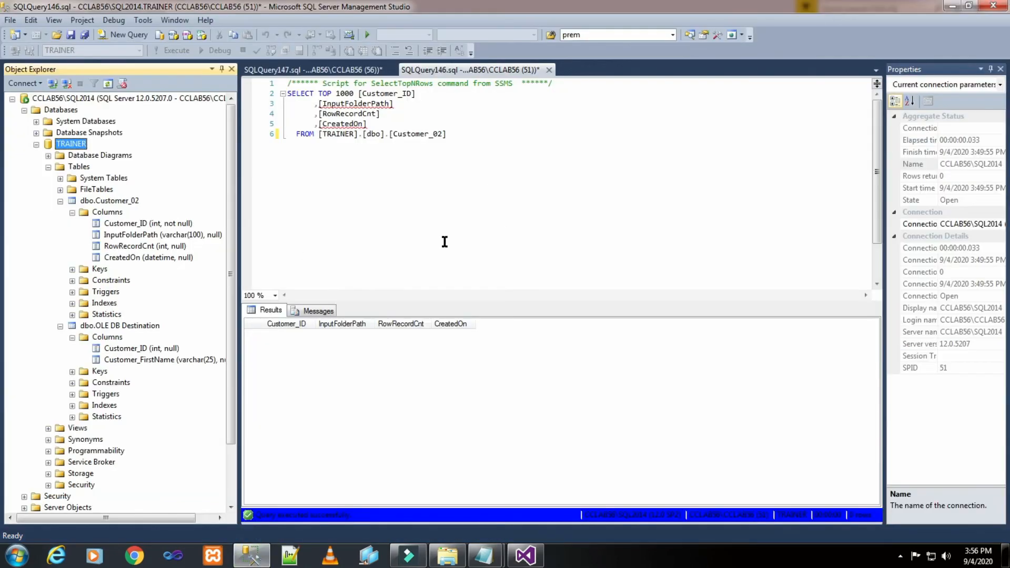
{"action": "left_click", "coordinate": [351, 69]}
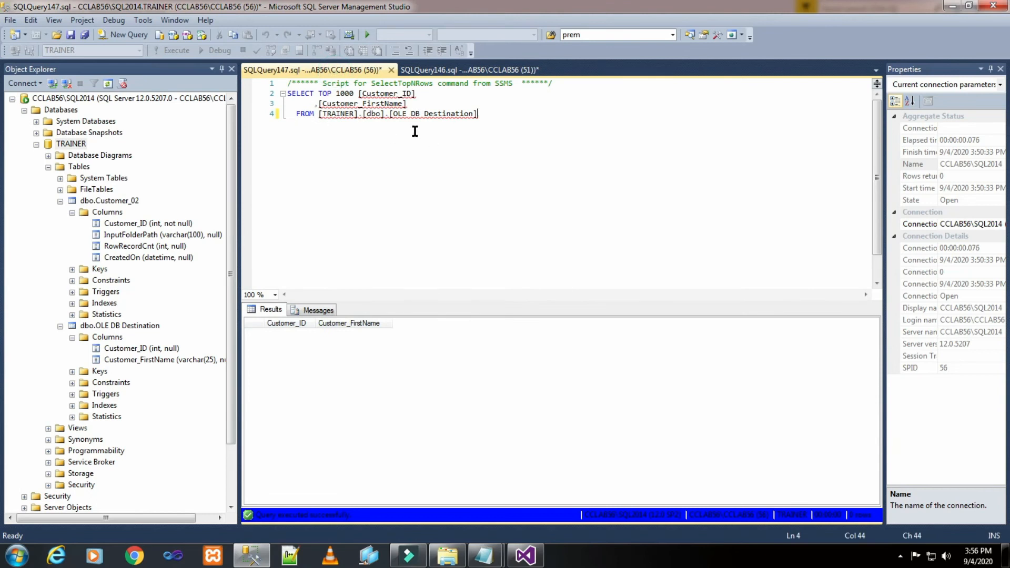
{"action": "mouse_move", "coordinate": [390, 115]}
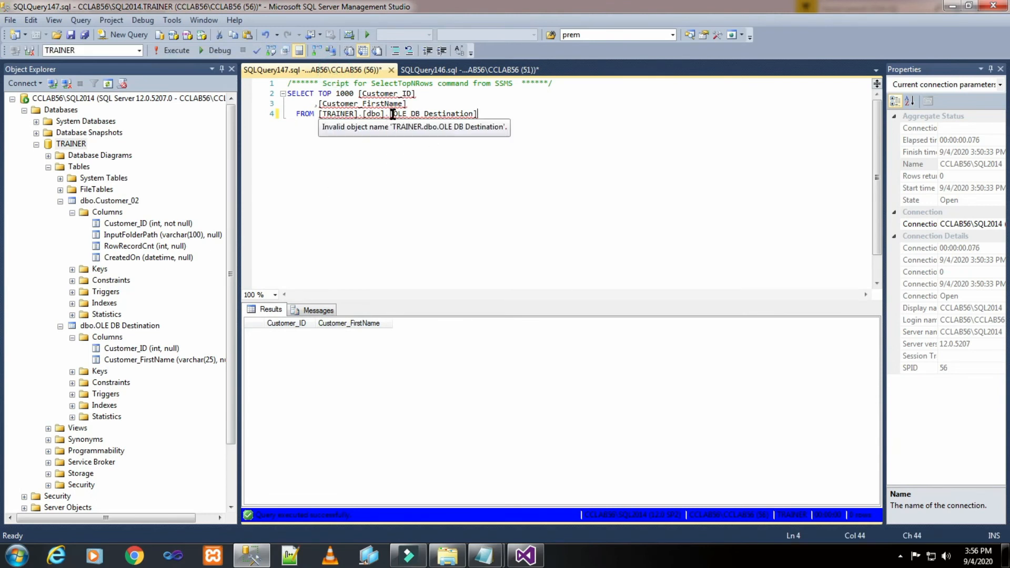
{"action": "left_click_drag", "start_coordinate": [392, 114], "coordinate": [476, 115]}
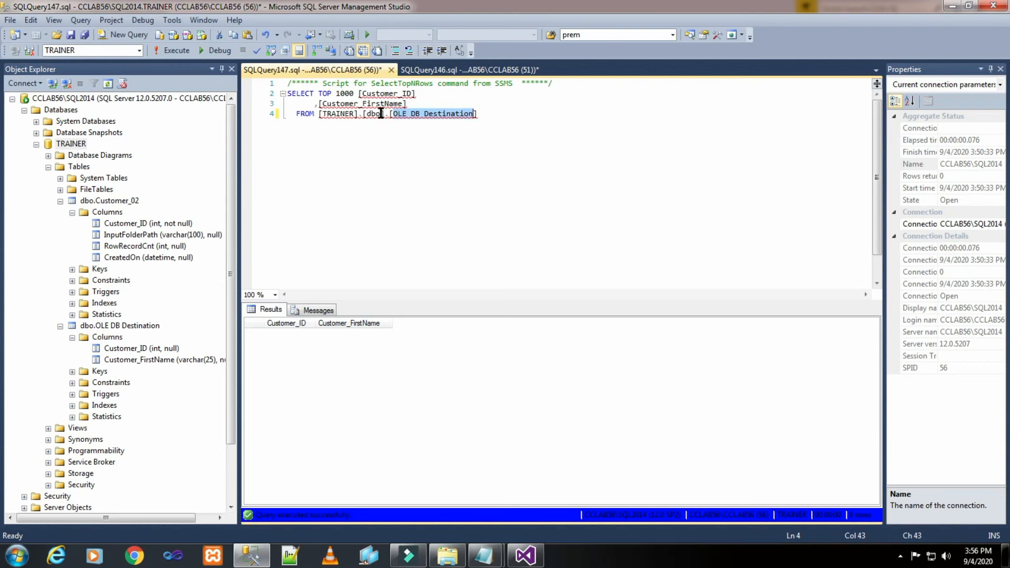
{"action": "left_click", "coordinate": [526, 555]}
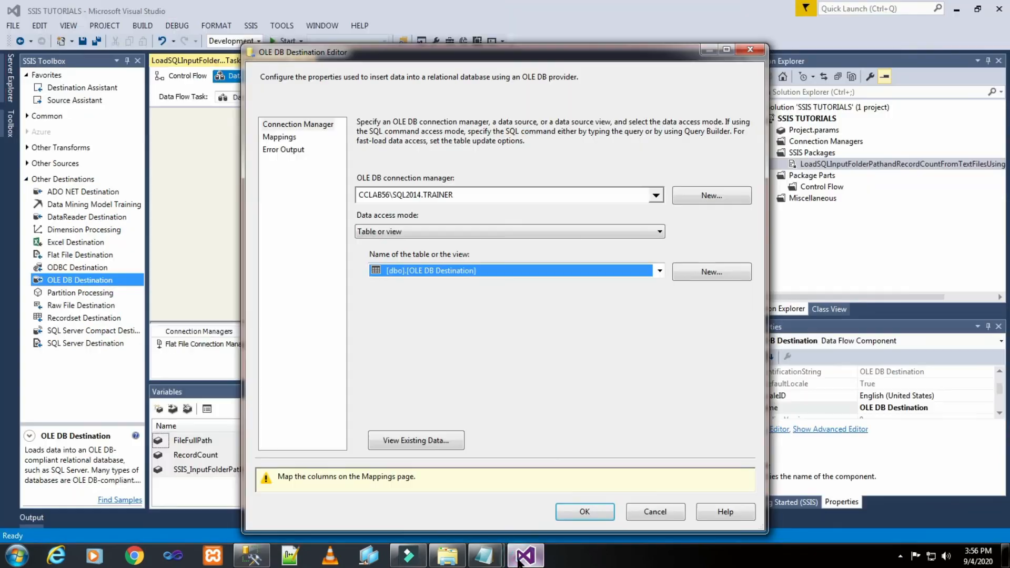
- Review the OLE DB Destination's column mappings and error output, and accept its settings
{"action": "left_click", "coordinate": [287, 138]}
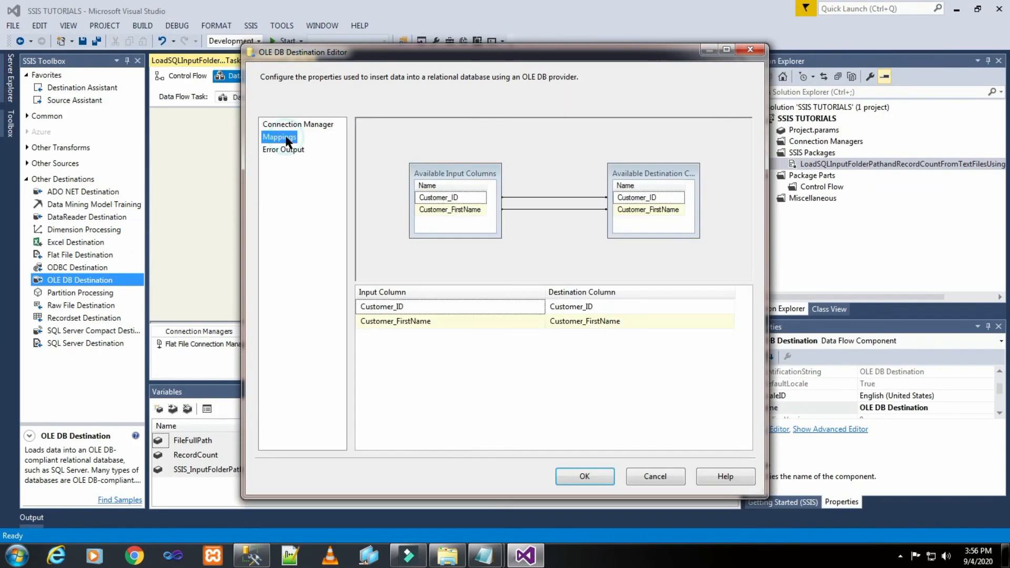
{"action": "left_click", "coordinate": [305, 150]}
{"action": "left_click", "coordinate": [599, 472]}
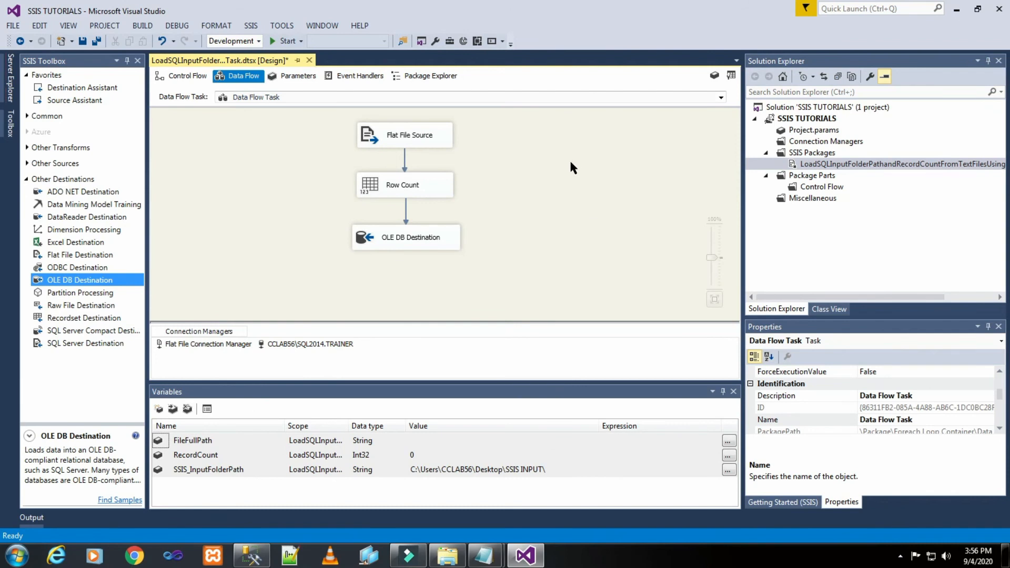
- Add an Execute SQL Task inside the Foreach Loop Container and connect the Data Flow Task to it
{"action": "left_click", "coordinate": [187, 76]}
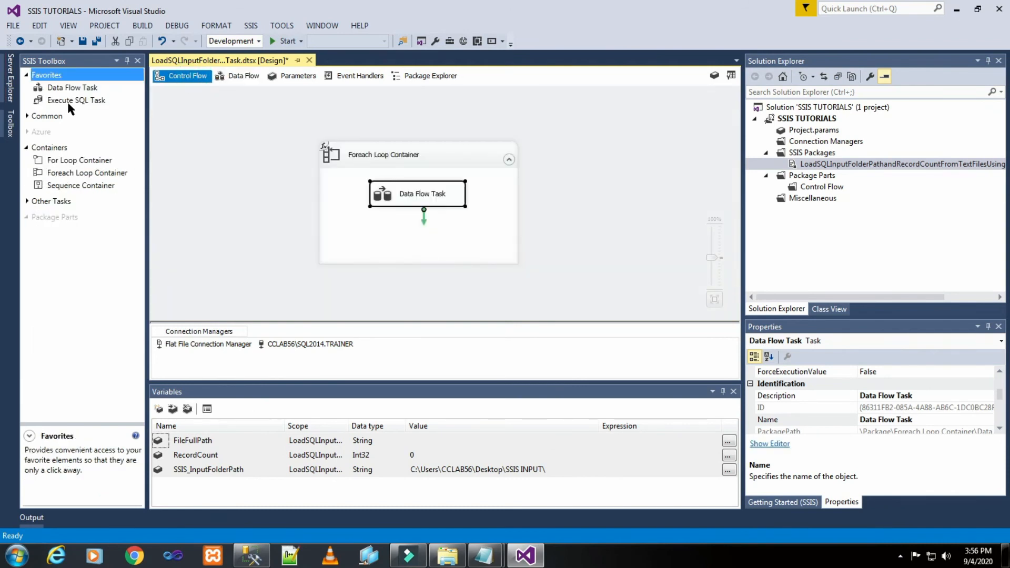
{"action": "left_click_drag", "start_coordinate": [68, 103], "coordinate": [368, 231]}
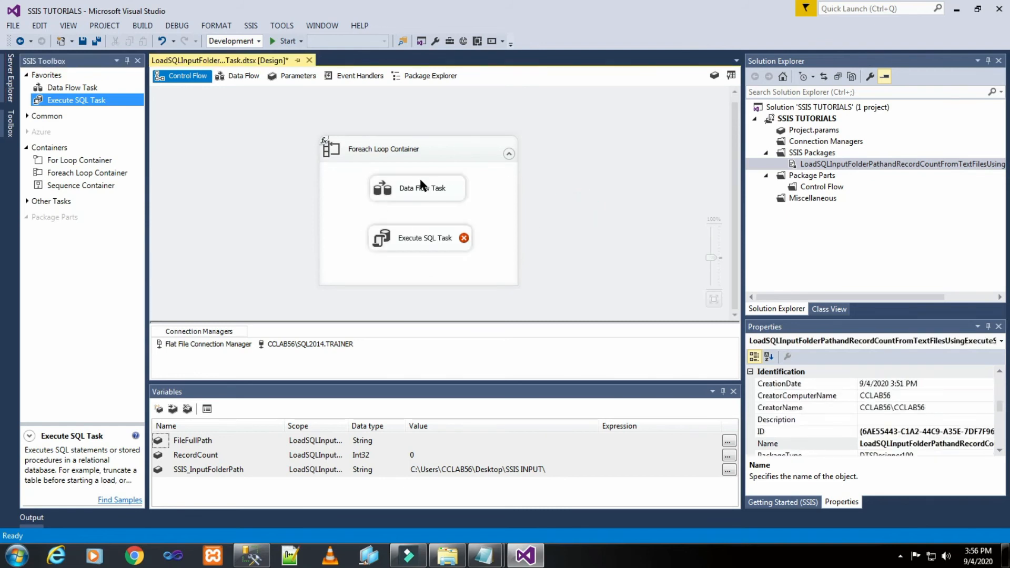
{"action": "left_click", "coordinate": [426, 189]}
{"action": "left_click_drag", "start_coordinate": [415, 239], "coordinate": [417, 242]}
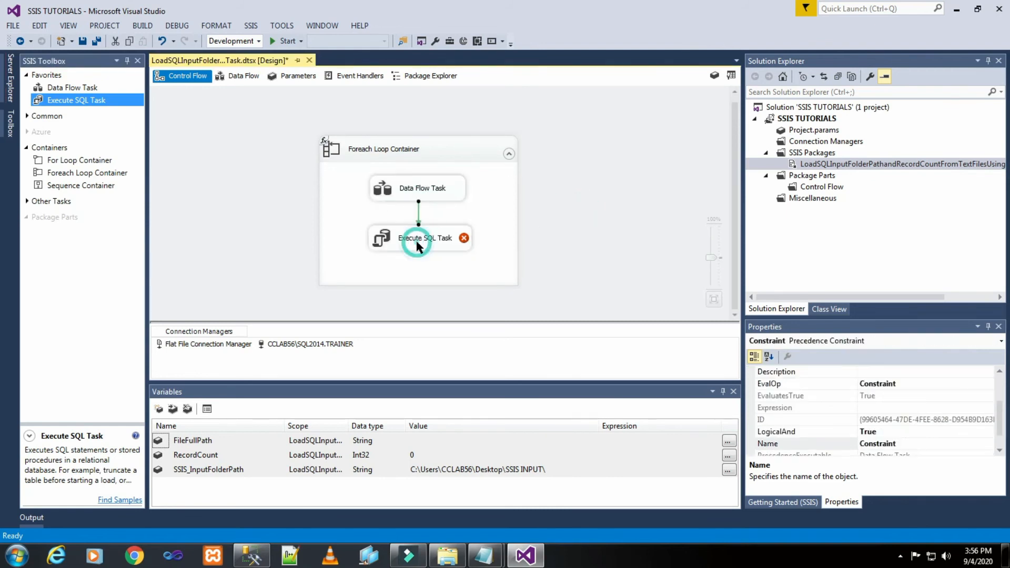
{"action": "left_click", "coordinate": [608, 185]}
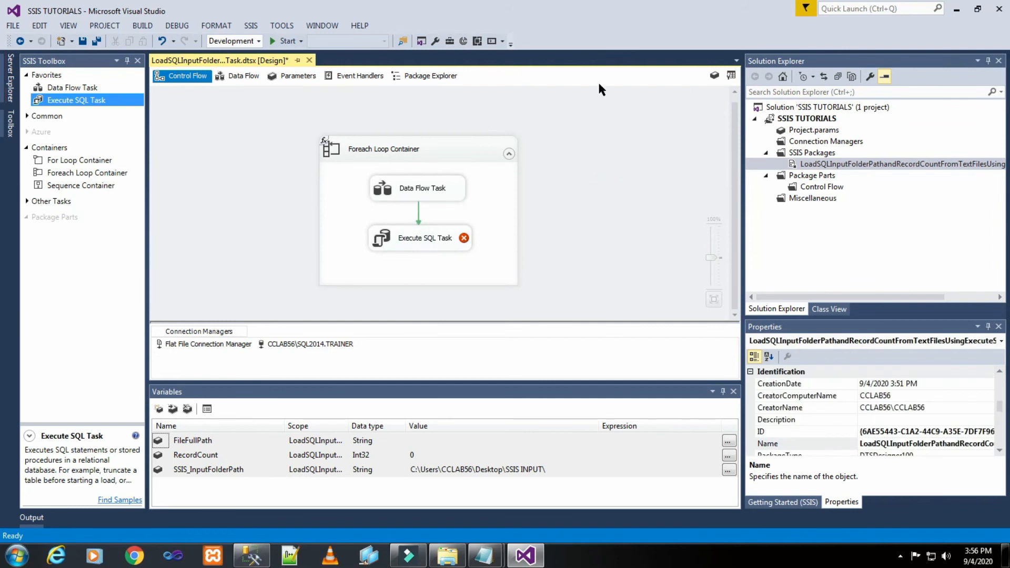
- Set the Execute SQL Task's connection to CCLAB56\SQL2014.TRAINER, using the OLE DB connection type
{"action": "double_click", "coordinate": [430, 241]}
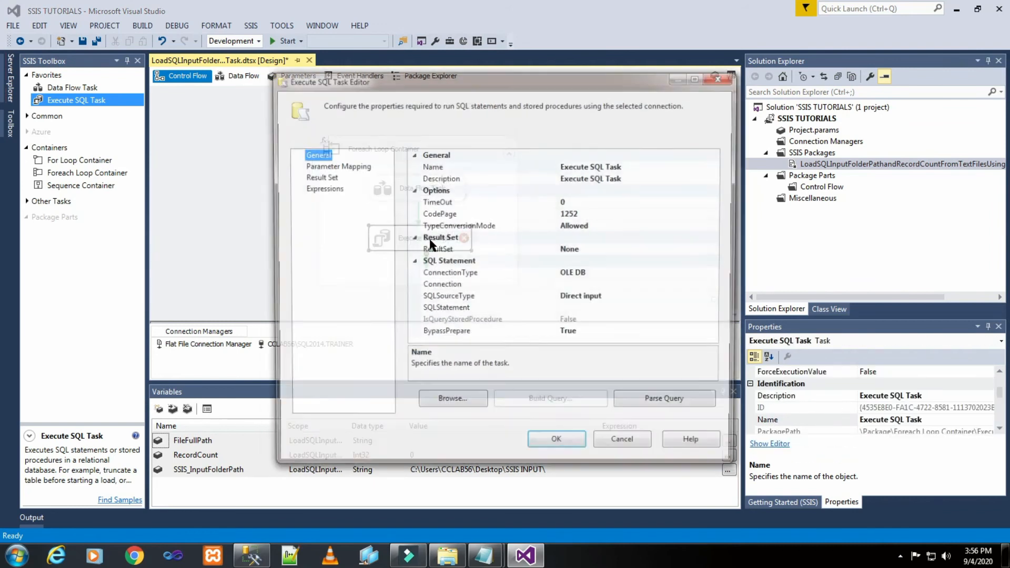
{"action": "left_click", "coordinate": [633, 274]}
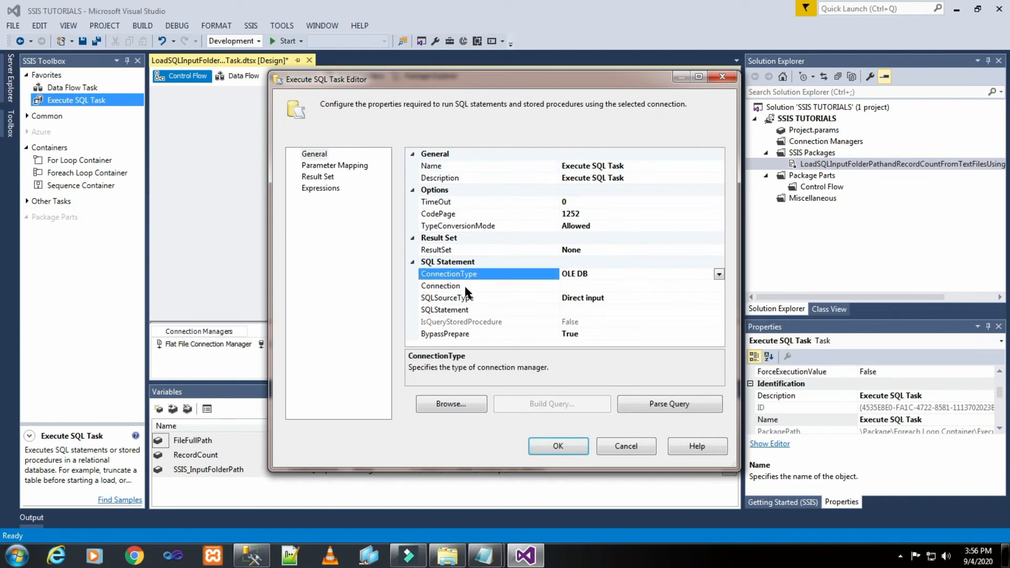
{"action": "left_click", "coordinate": [630, 285]}
{"action": "left_click", "coordinate": [719, 287]}
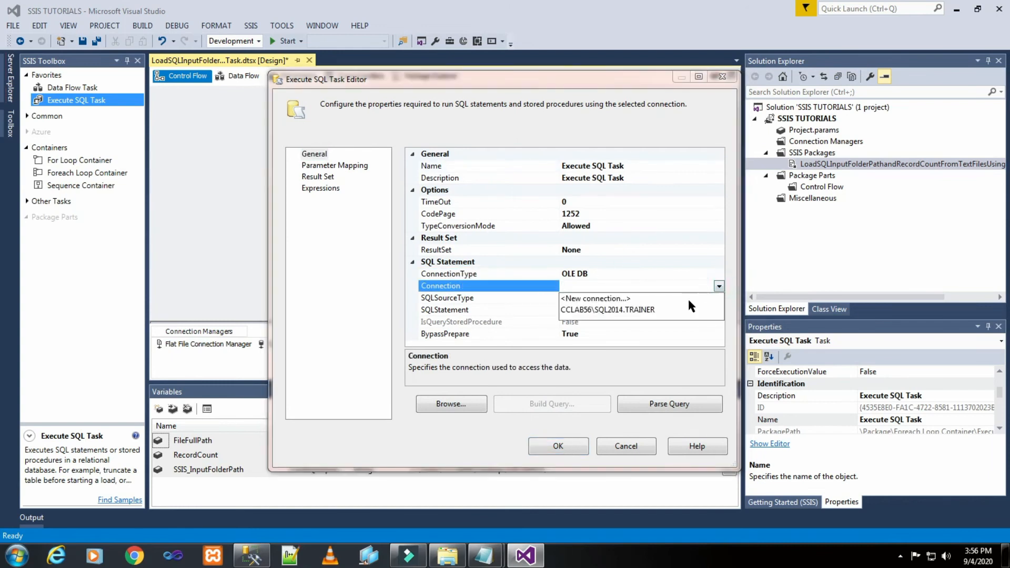
{"action": "left_click", "coordinate": [643, 310]}
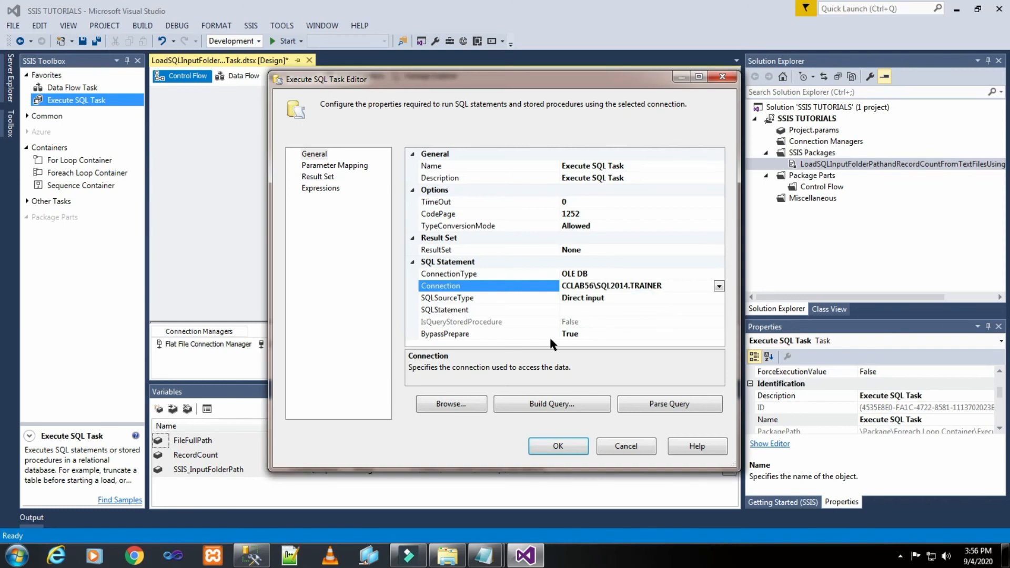
- Examine the insert statement in the Test Notepad file and the Customer_02 query in SQL Server Management Studio, and return to Visual Studio
{"action": "left_click", "coordinate": [533, 310]}
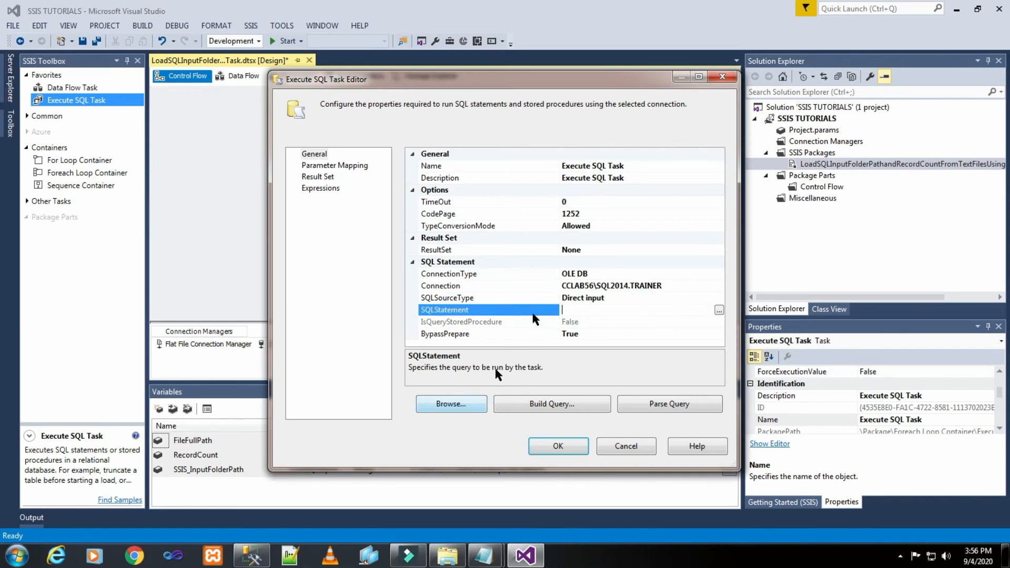
{"action": "left_click", "coordinate": [483, 555]}
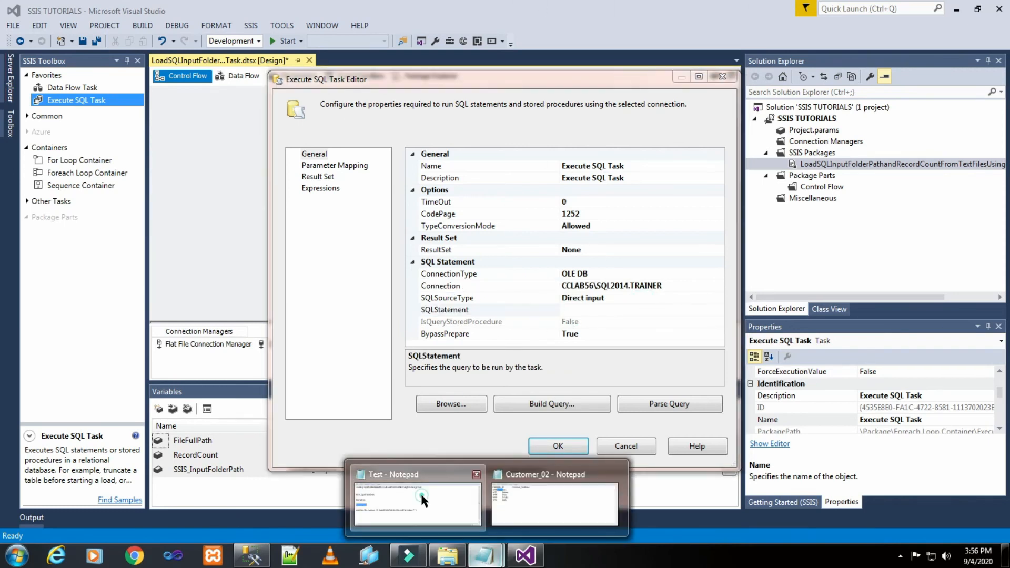
{"action": "left_click", "coordinate": [422, 500]}
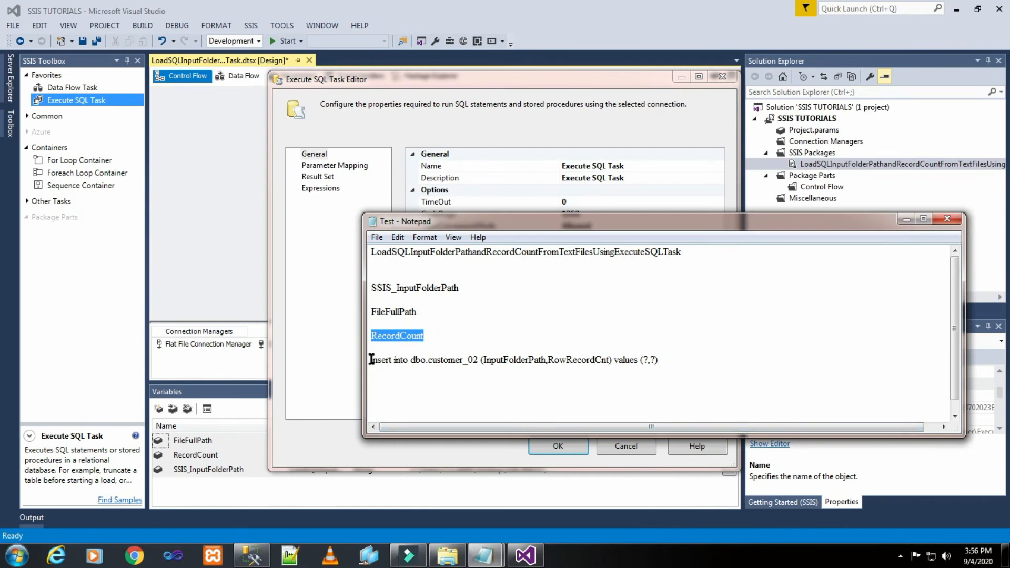
{"action": "left_click_drag", "start_coordinate": [371, 359], "coordinate": [430, 357]}
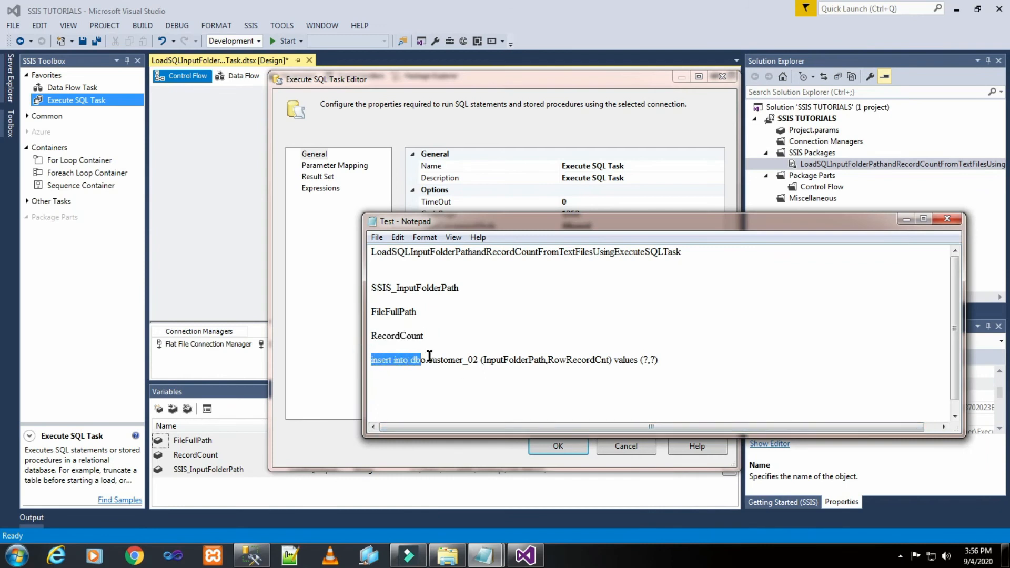
{"action": "left_click", "coordinate": [466, 352]}
{"action": "left_click", "coordinate": [483, 401]}
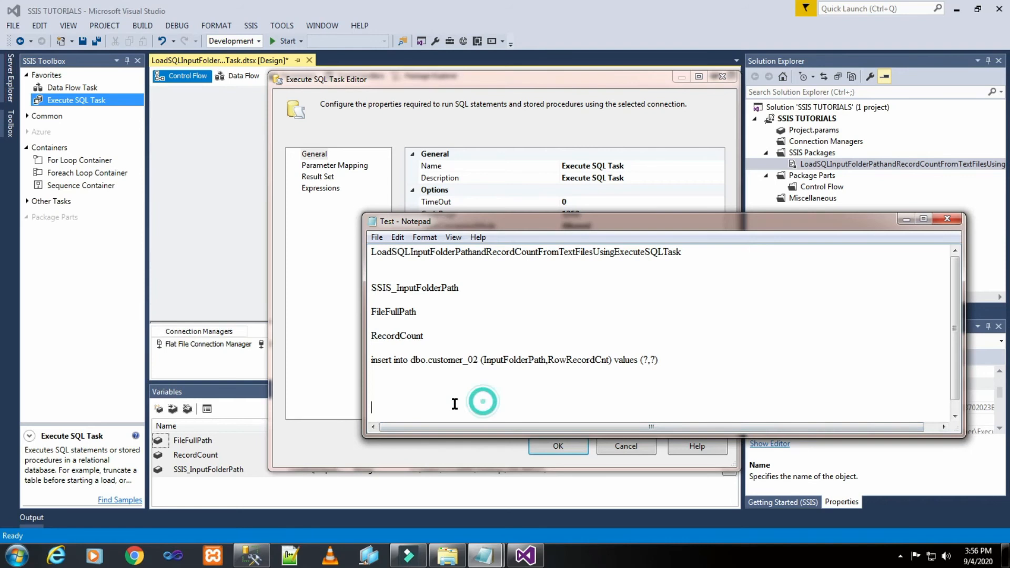
{"action": "left_click", "coordinate": [251, 556]}
{"action": "left_click", "coordinate": [470, 72]}
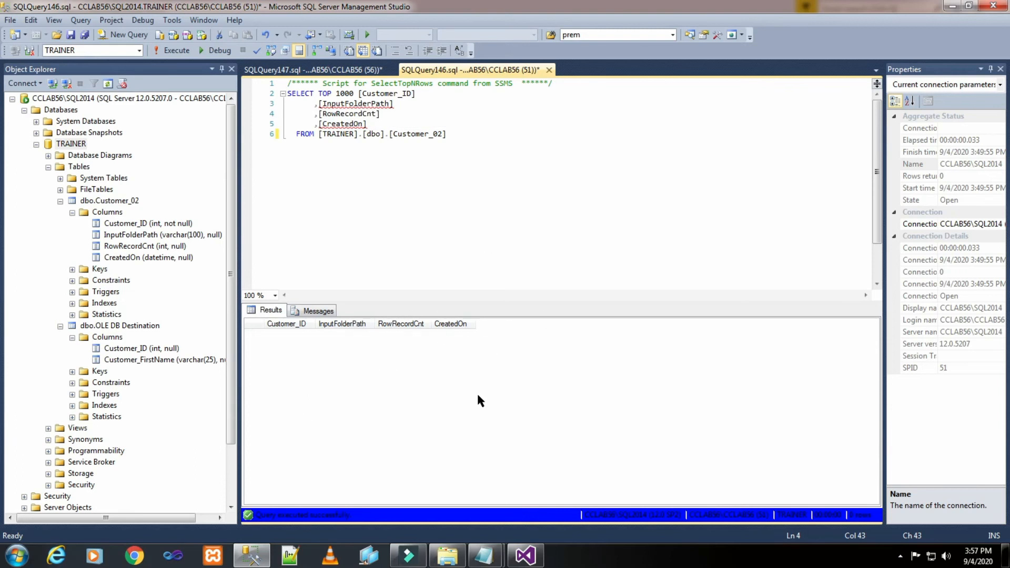
{"action": "left_click", "coordinate": [529, 556]}
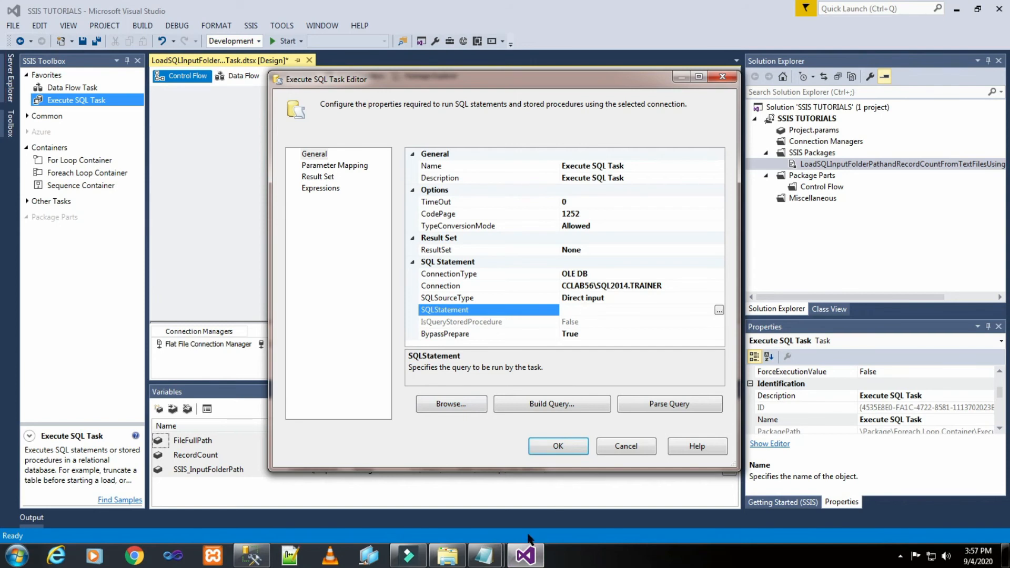
- Copy "insert into dbo.customer_02 (InputFolderPath,RowRecordCnt) values (?,?)" from the Test Notepad file into the Execute SQL Task's SQL statement
{"action": "mouse_move", "coordinate": [486, 552]}
{"action": "left_click", "coordinate": [436, 502]}
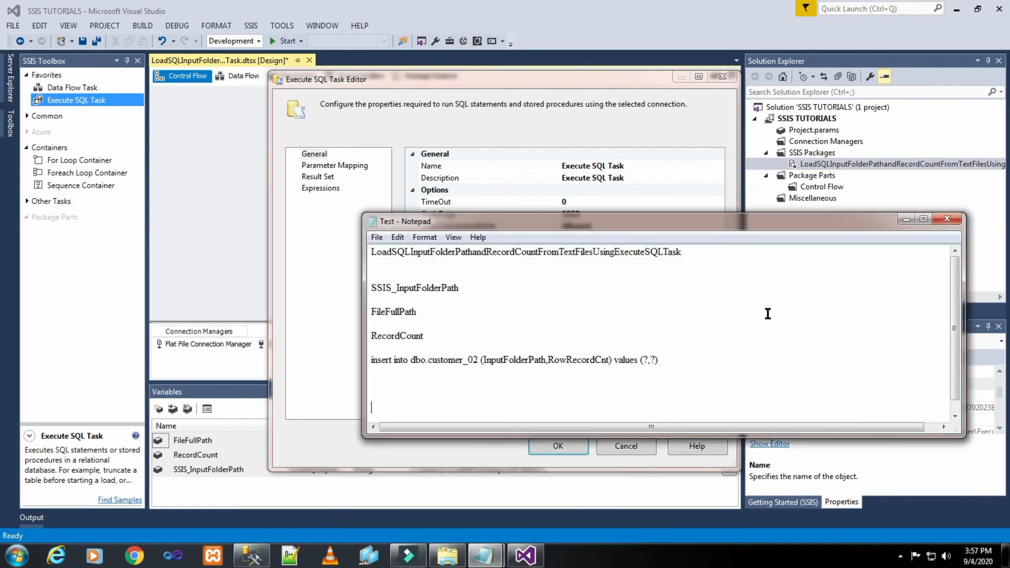
{"action": "left_click", "coordinate": [787, 299]}
{"action": "left_click_drag", "start_coordinate": [371, 360], "coordinate": [682, 357]}
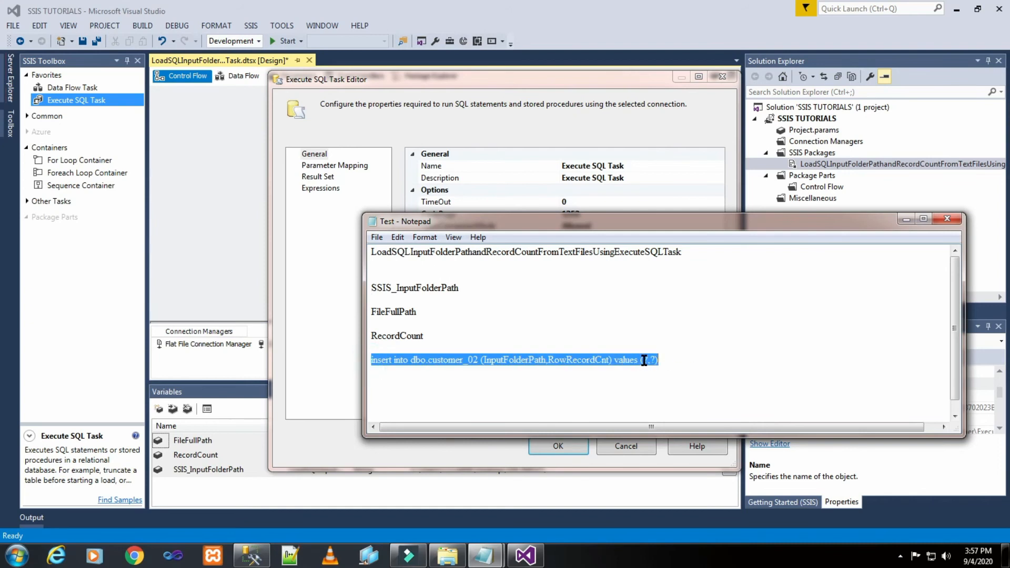
{"action": "right_click", "coordinate": [644, 360]}
{"action": "left_click", "coordinate": [678, 399]}
{"action": "left_click", "coordinate": [596, 121]}
{"action": "left_click", "coordinate": [719, 309]}
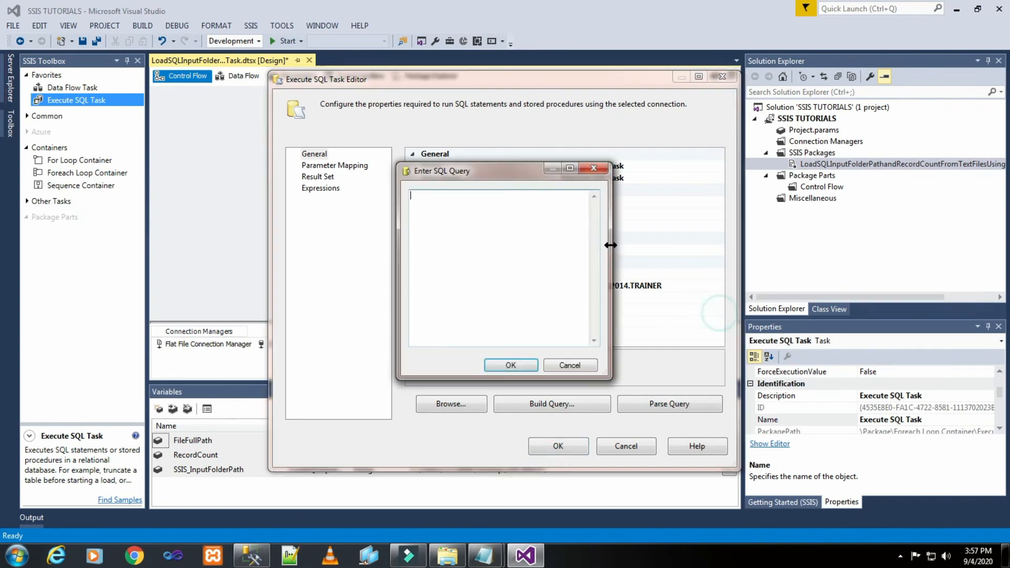
{"action": "right_click", "coordinate": [506, 220]}
{"action": "left_click", "coordinate": [542, 270]}
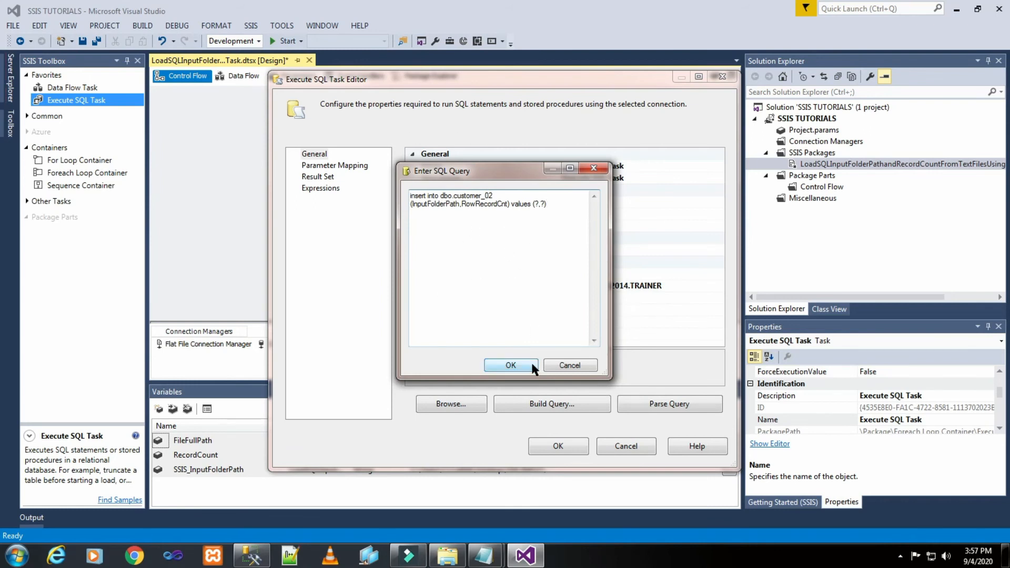
- Compare the OLE DB Destination and Customer_02 queries in SQL Server Management Studio, and return to Visual Studio to accept the SQL statement
{"action": "left_click", "coordinate": [254, 556]}
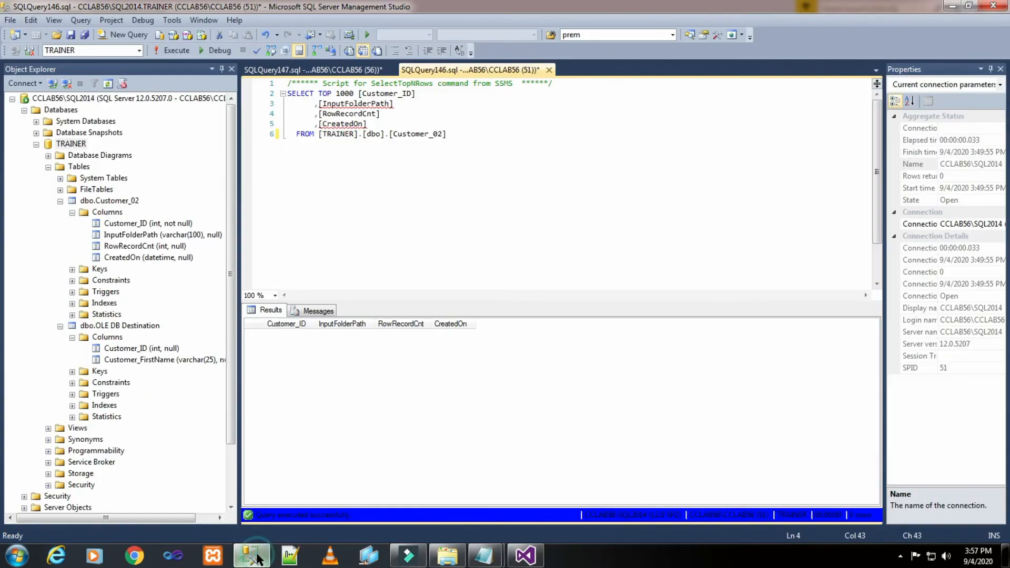
{"action": "left_click", "coordinate": [290, 72]}
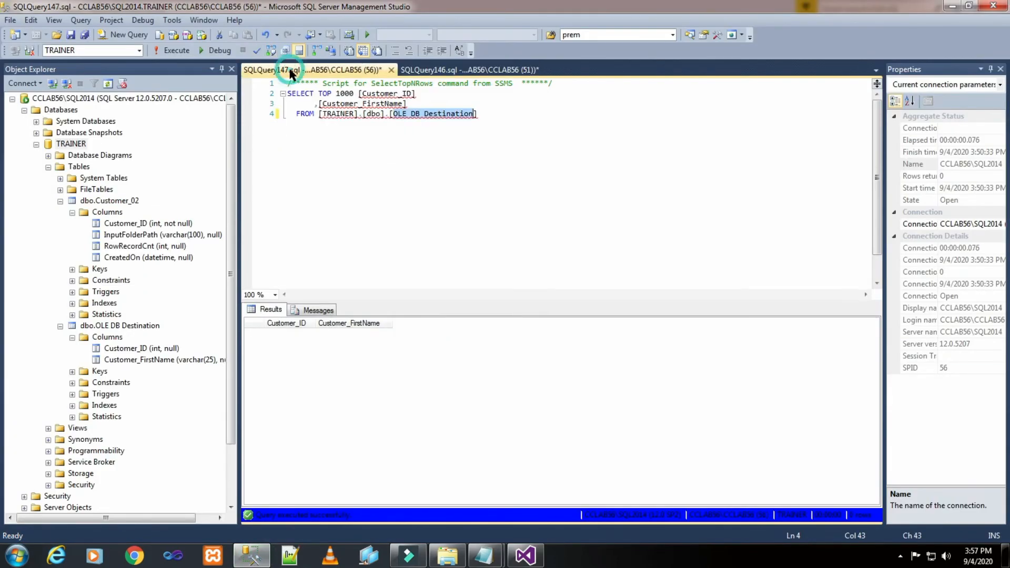
{"action": "left_click", "coordinate": [441, 71]}
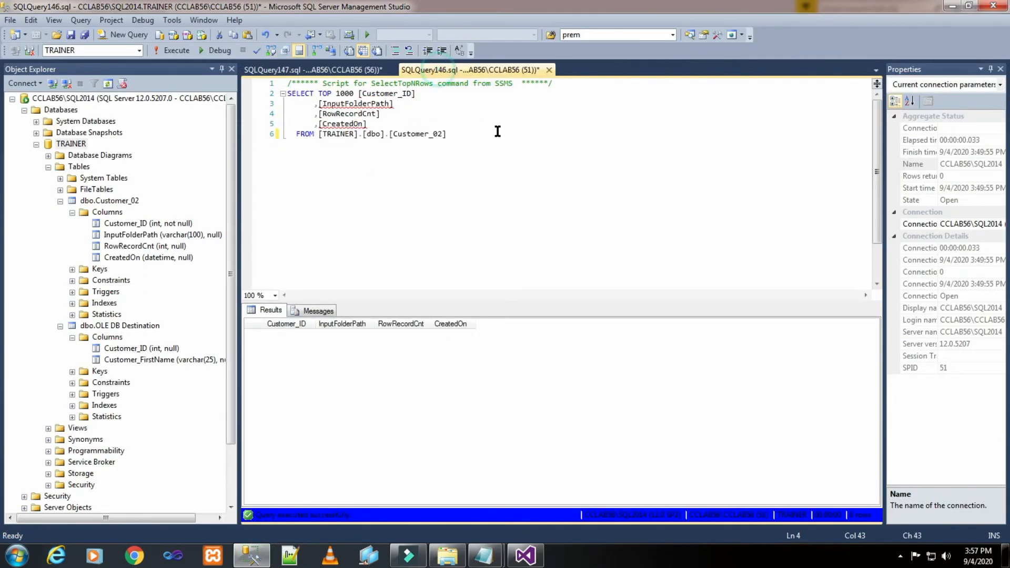
{"action": "left_click", "coordinate": [542, 556]}
{"action": "left_click", "coordinate": [510, 365]}
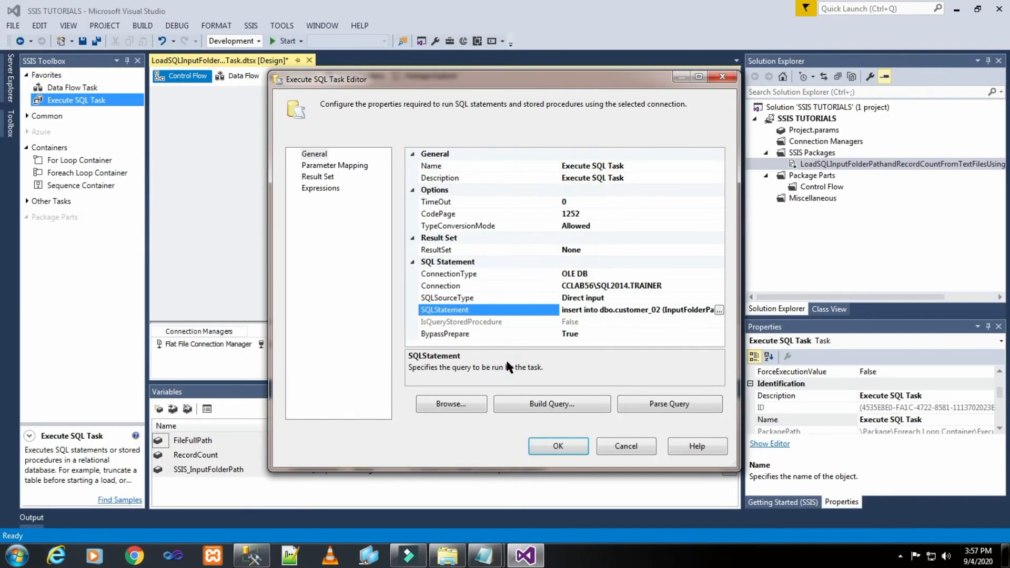
- Add a parameter mapping to the Execute SQL Task for the variable User::FileFullPath
{"action": "left_click", "coordinate": [323, 167]}
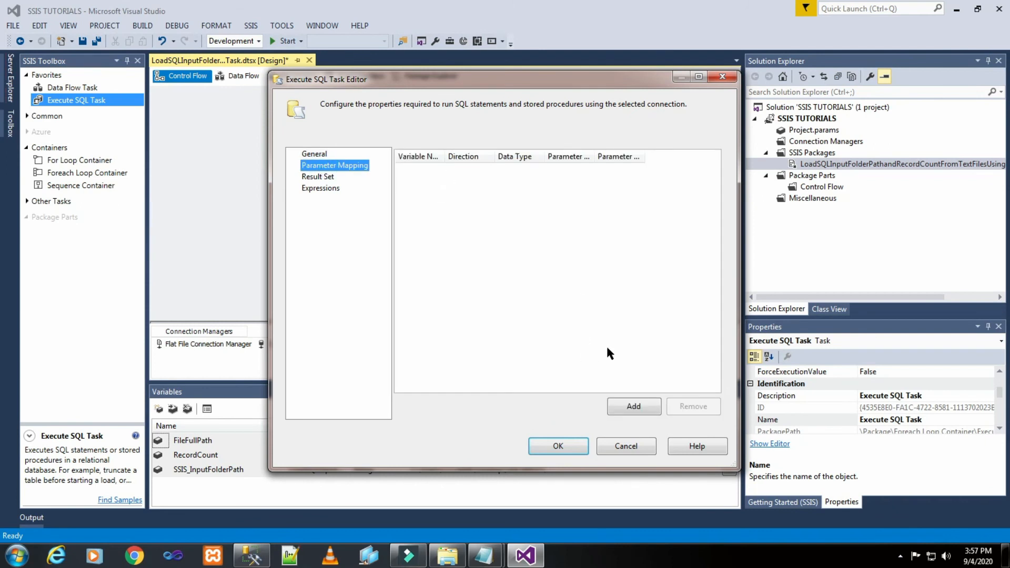
{"action": "left_click_drag", "start_coordinate": [445, 152], "coordinate": [567, 160]}
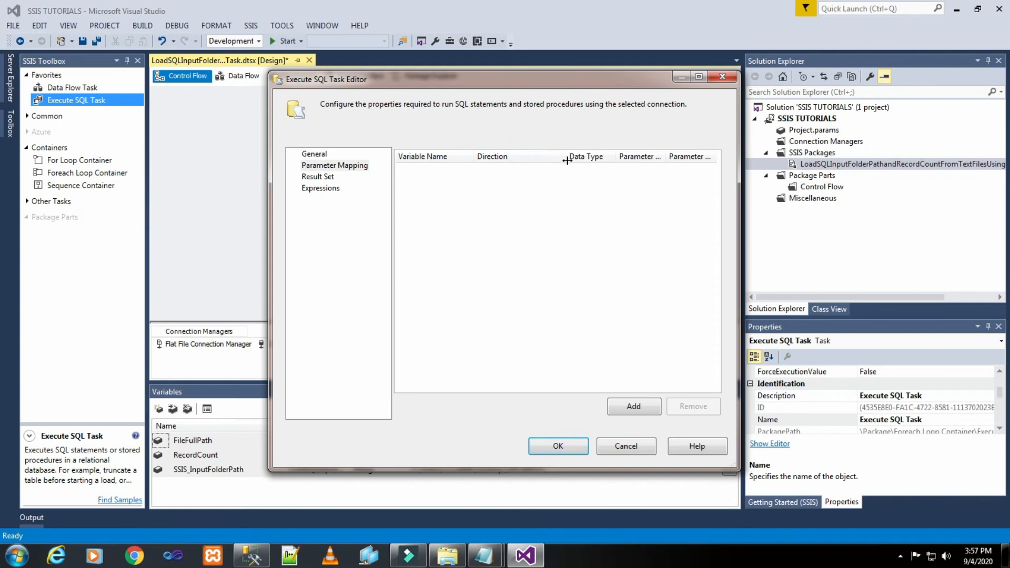
{"action": "left_click", "coordinate": [629, 408]}
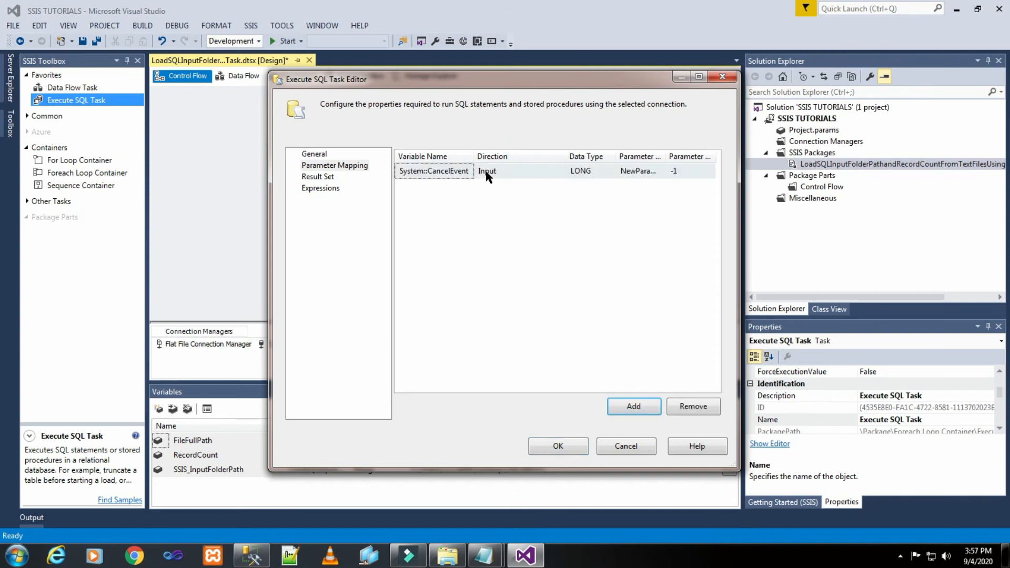
{"action": "left_click", "coordinate": [469, 171]}
{"action": "left_click", "coordinate": [469, 171]}
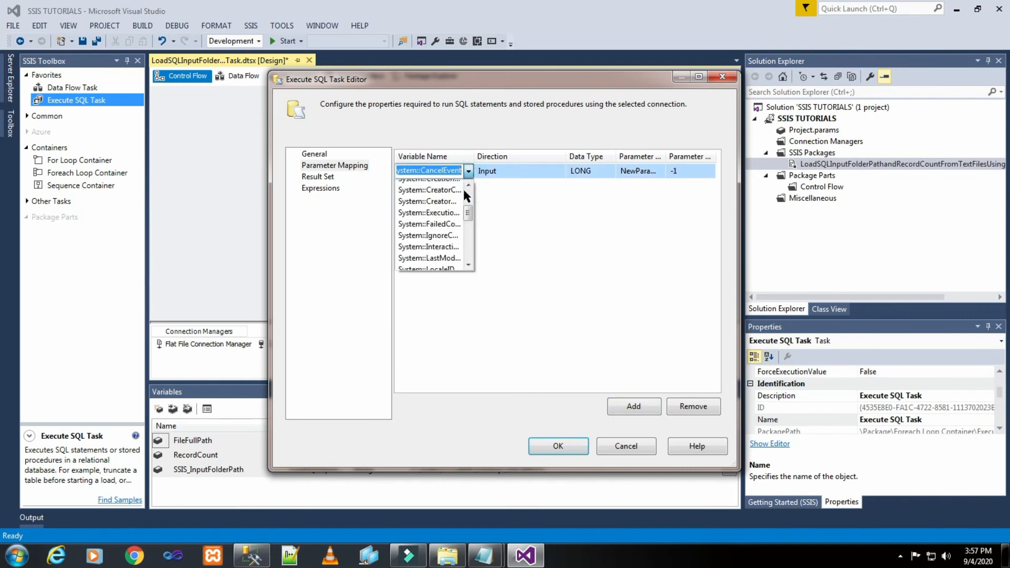
{"action": "scroll", "coordinate": [464, 193], "scroll_direction": "down", "scroll_amount": 7}
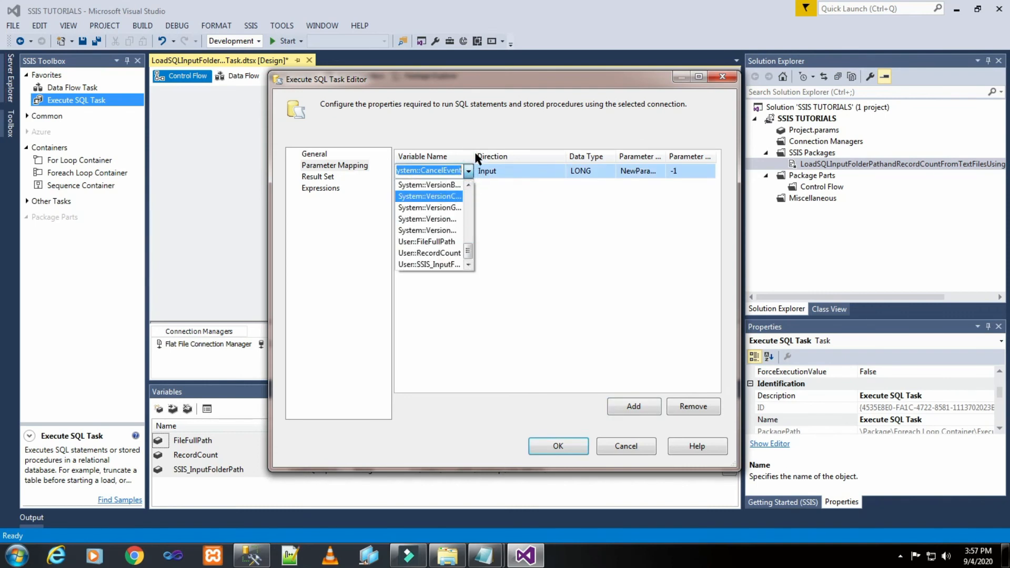
{"action": "left_click", "coordinate": [506, 205]}
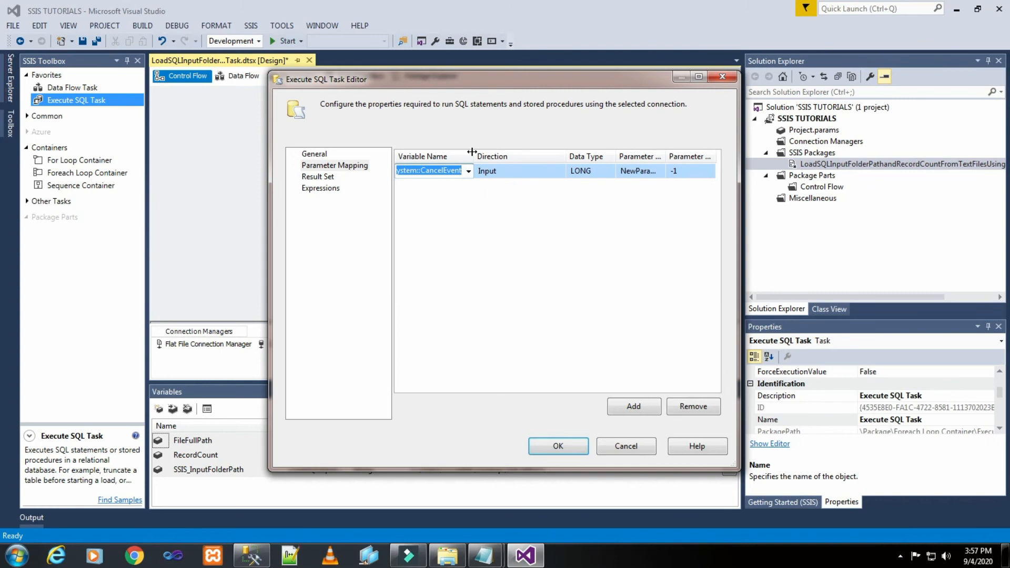
{"action": "left_click_drag", "start_coordinate": [475, 157], "coordinate": [503, 156]}
{"action": "left_click", "coordinate": [500, 172]}
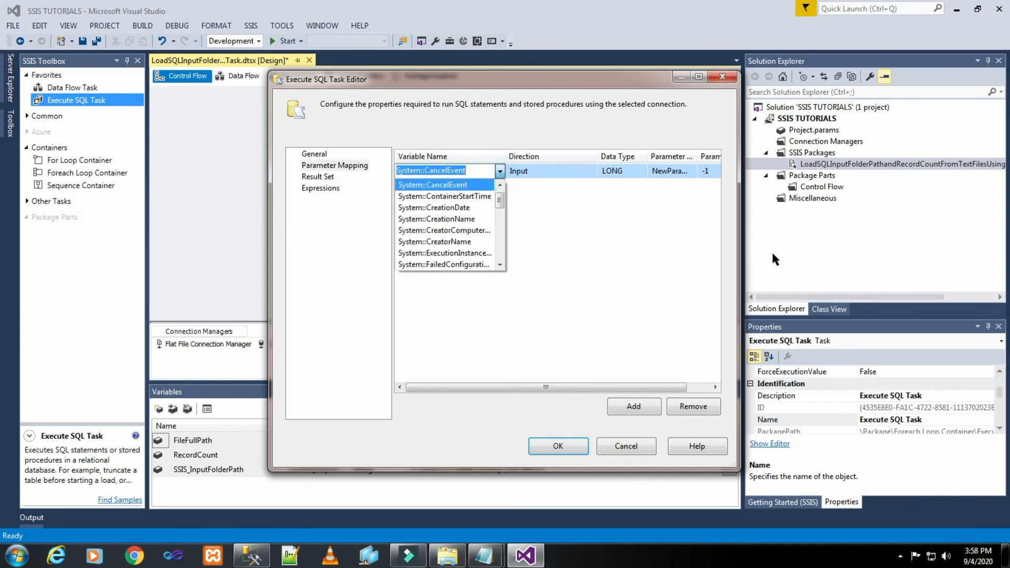
{"action": "scroll", "coordinate": [440, 225], "scroll_direction": "down", "scroll_amount": 11}
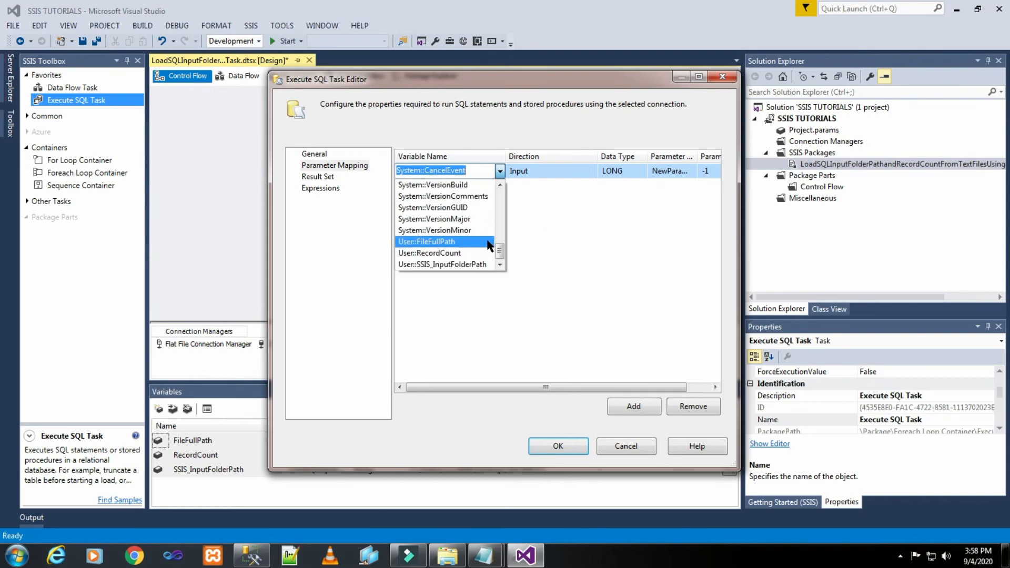
{"action": "left_click", "coordinate": [471, 241]}
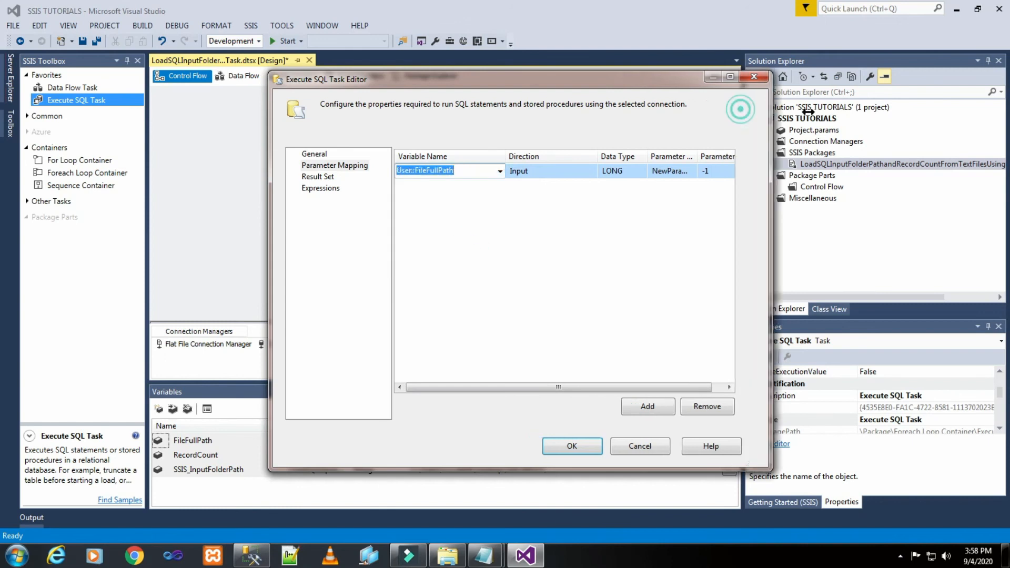
- Widen the task editor and set the User::FileFullPath parameter's data type to VARCHAR
{"action": "left_click_drag", "start_coordinate": [739, 109], "coordinate": [845, 111]}
{"action": "left_click", "coordinate": [631, 171]}
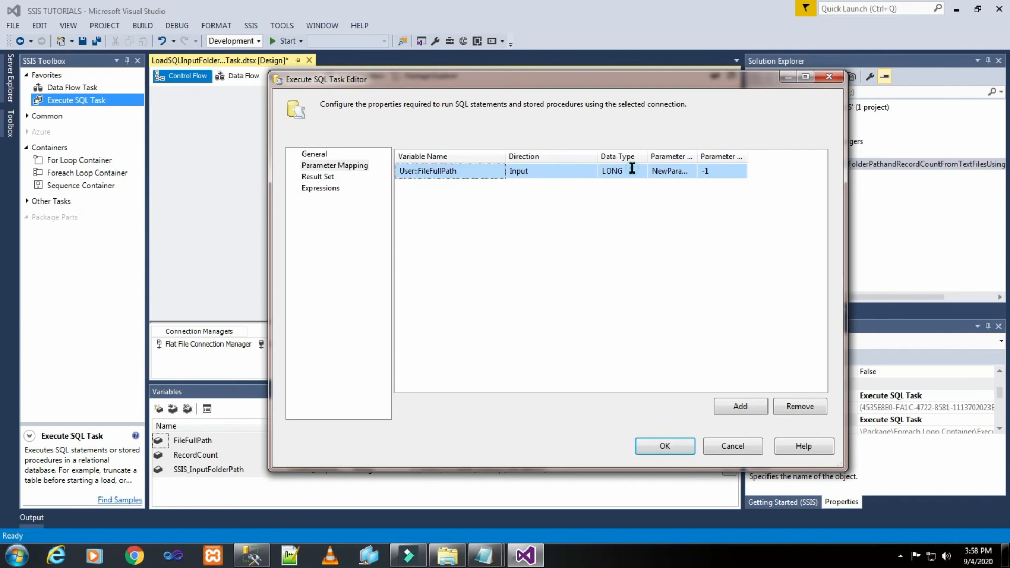
{"action": "left_click", "coordinate": [641, 171]}
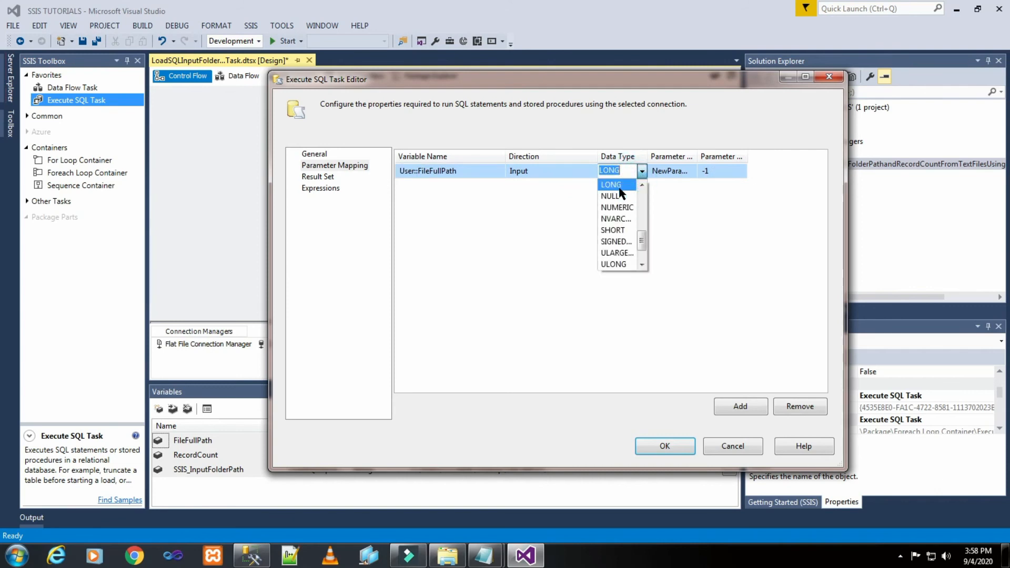
{"action": "type", "text": "VARCHAR"}
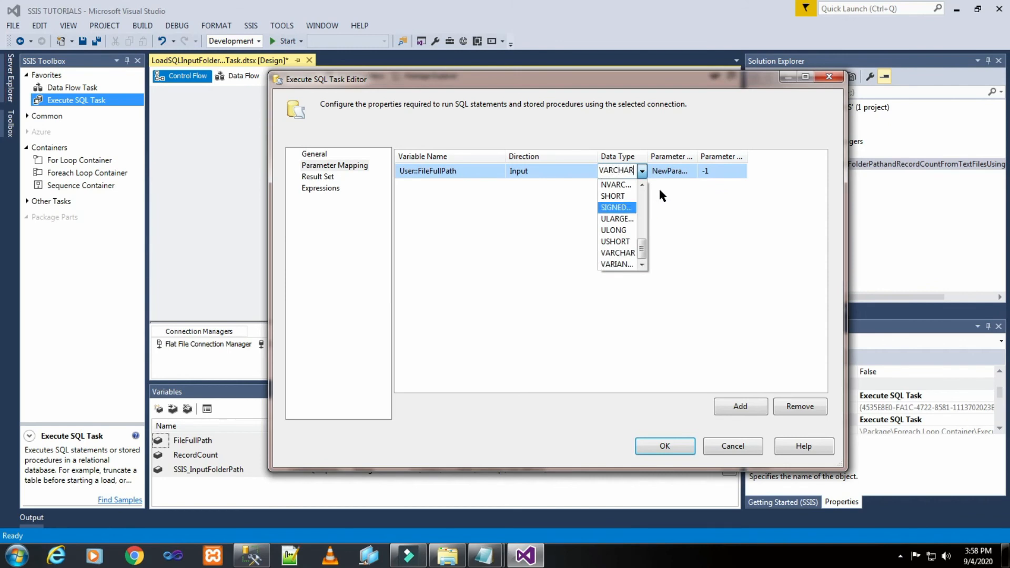
{"action": "left_click", "coordinate": [734, 202]}
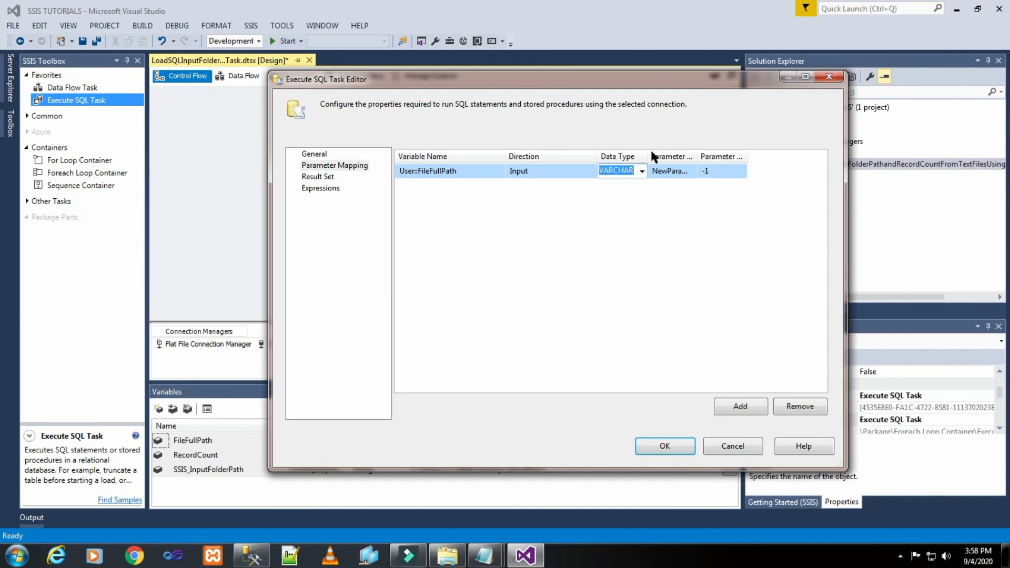
- Set the User::FileFullPath mapping's parameter name to 0, widening the Data Type and Parameter Name columns
{"action": "left_click_drag", "start_coordinate": [645, 152], "coordinate": [671, 153]}
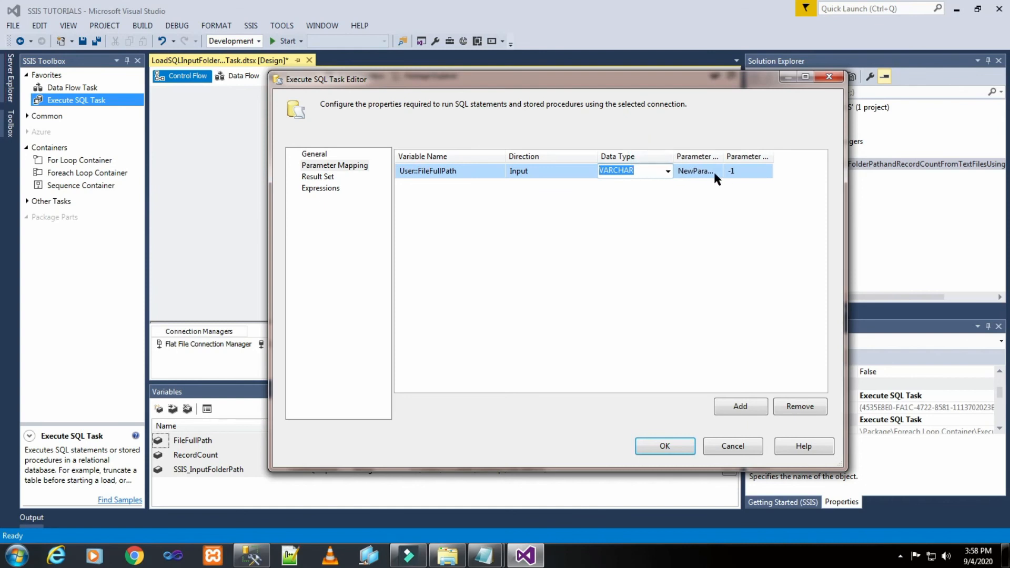
{"action": "left_click", "coordinate": [711, 172]}
{"action": "double_click", "coordinate": [710, 171]}
{"action": "left_click", "coordinate": [710, 171]}
{"action": "left_click", "coordinate": [711, 171]}
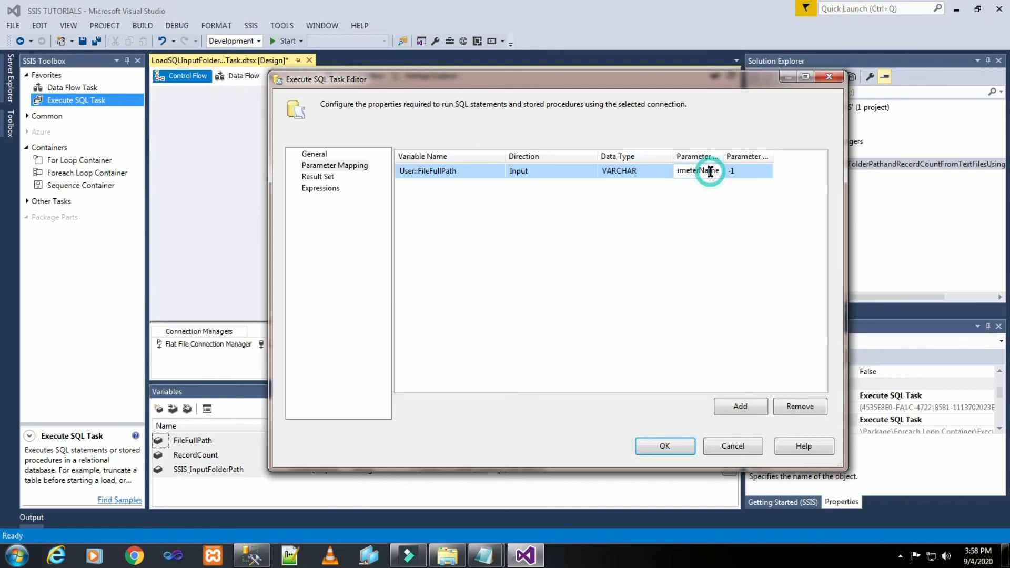
{"action": "double_click", "coordinate": [710, 171]}
{"action": "type", "text": "0"}
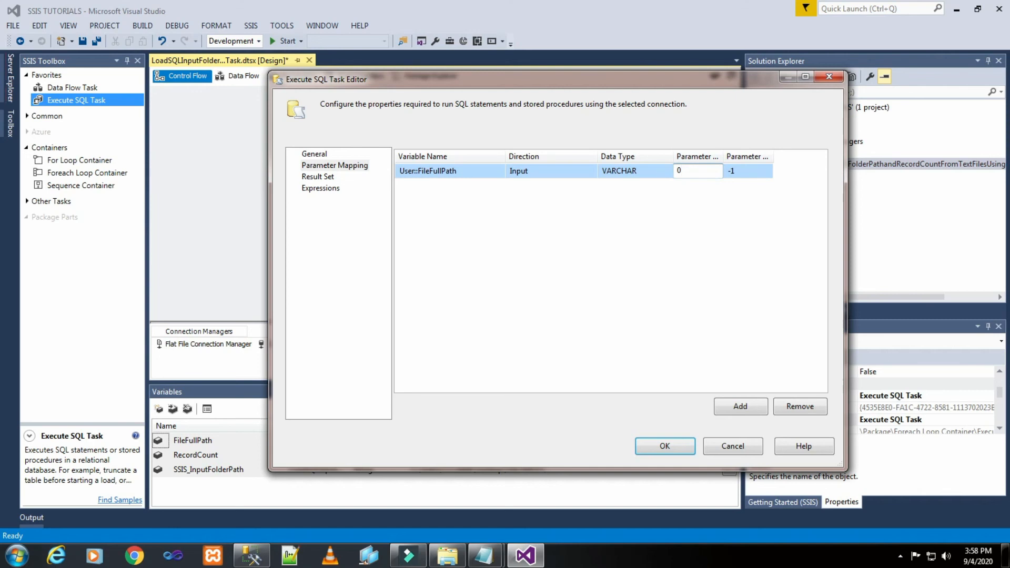
{"action": "left_click_drag", "start_coordinate": [723, 156], "coordinate": [745, 156]}
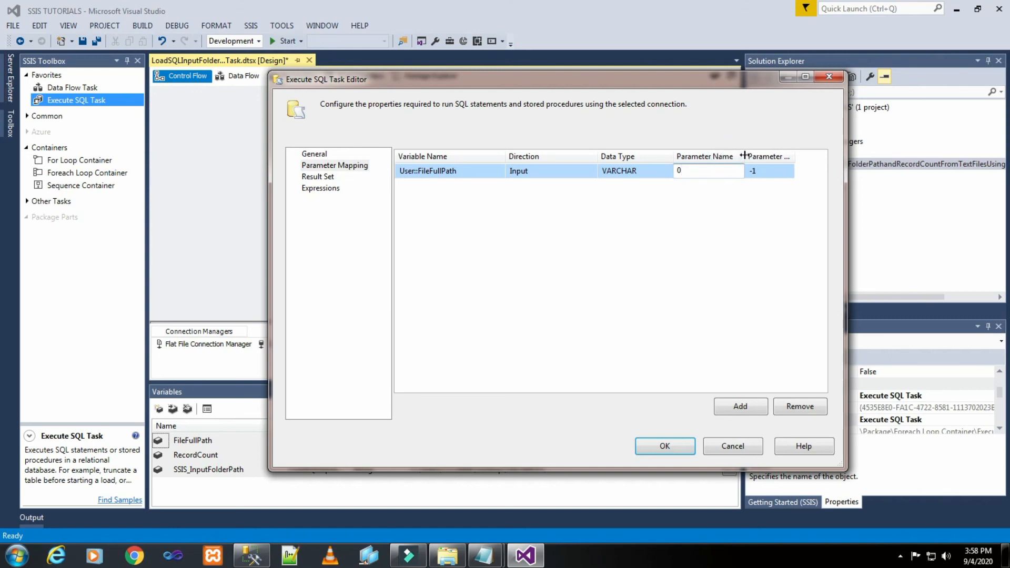
{"action": "left_click", "coordinate": [732, 243]}
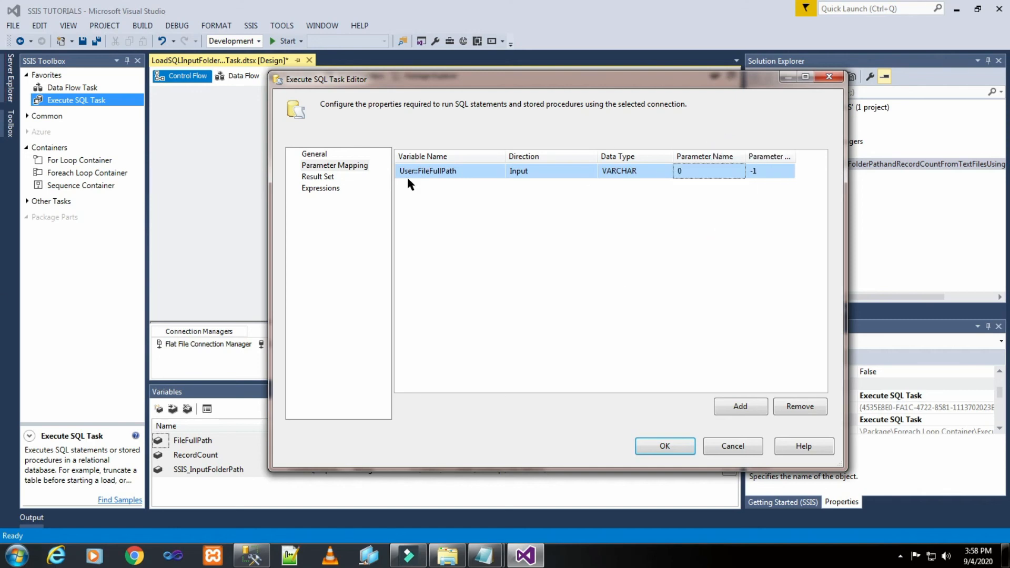
- Add a second parameter mapping to the Execute SQL Task for the variable User::RecordCount
{"action": "left_click", "coordinate": [731, 414]}
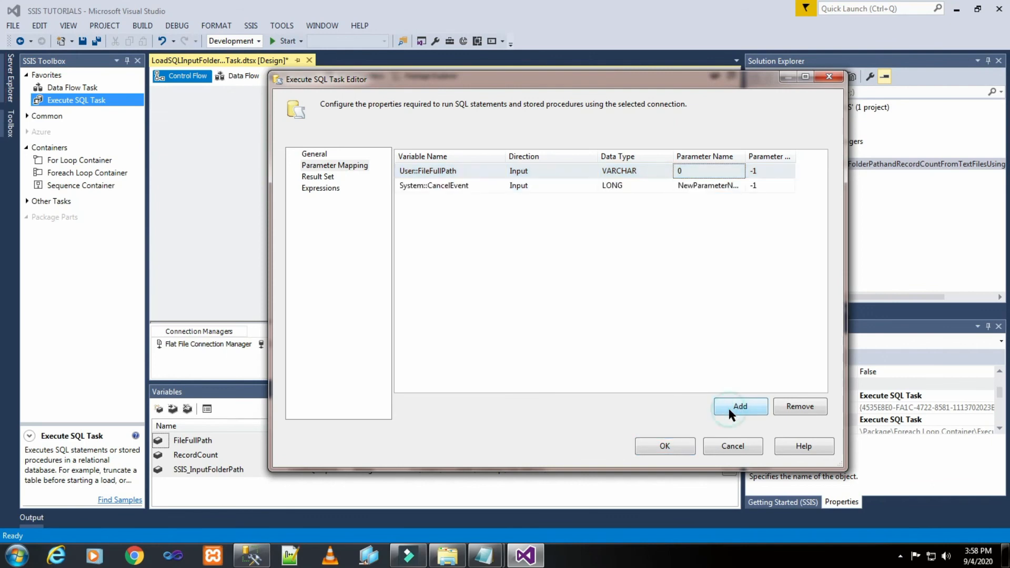
{"action": "left_click", "coordinate": [487, 190]}
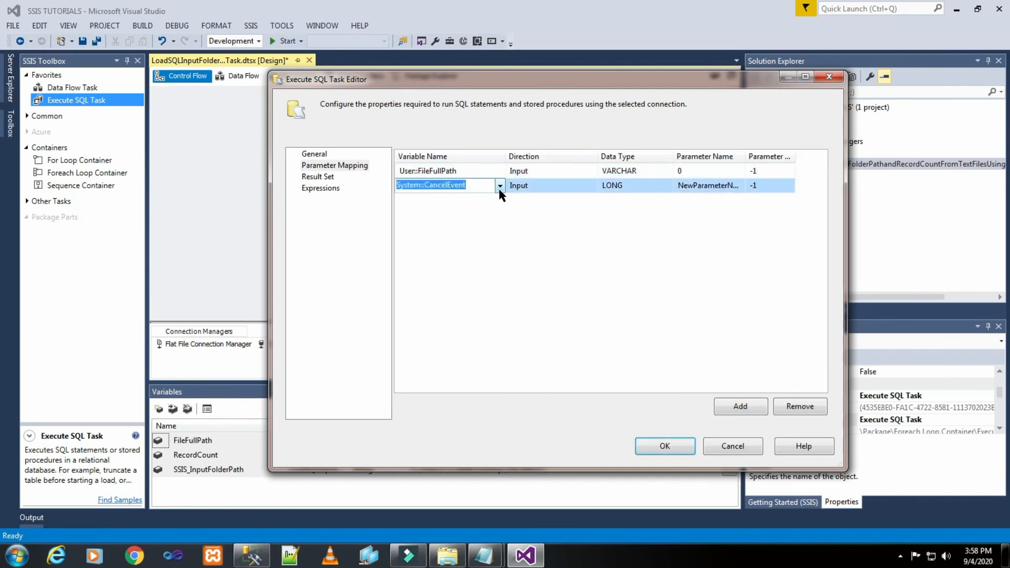
{"action": "left_click", "coordinate": [500, 185]}
{"action": "scroll", "coordinate": [468, 263], "scroll_direction": "down", "scroll_amount": 8}
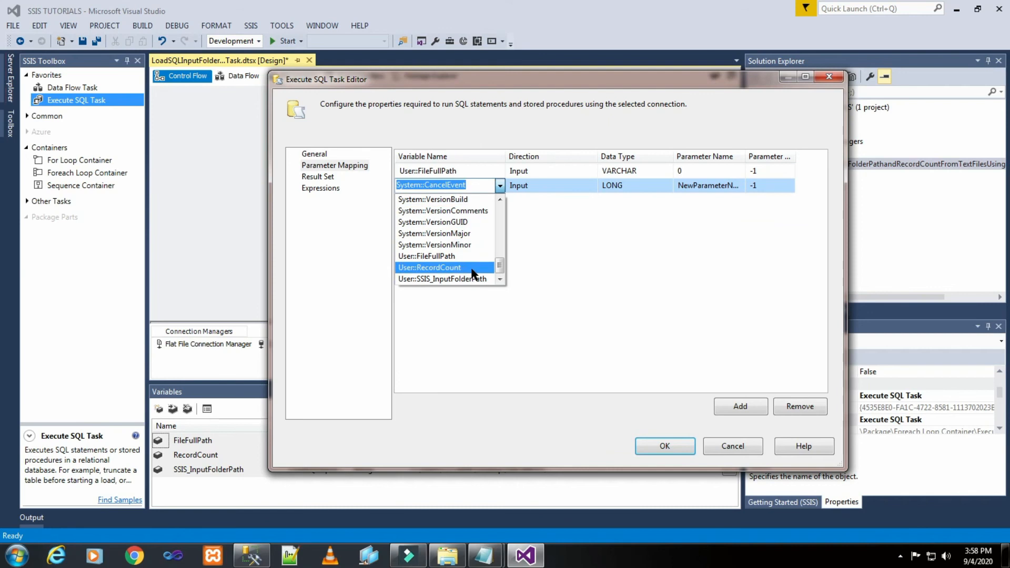
{"action": "left_click", "coordinate": [472, 269]}
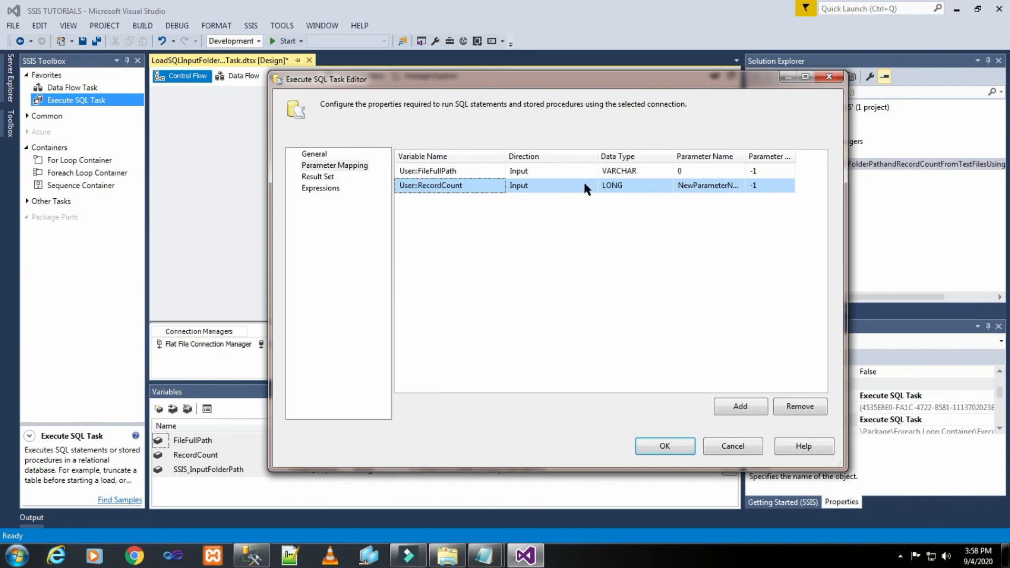
- Set the User::RecordCount mapping's parameter name to 1, then accept the task settings and save the package
{"action": "left_click", "coordinate": [634, 188]}
{"action": "left_click", "coordinate": [709, 254]}
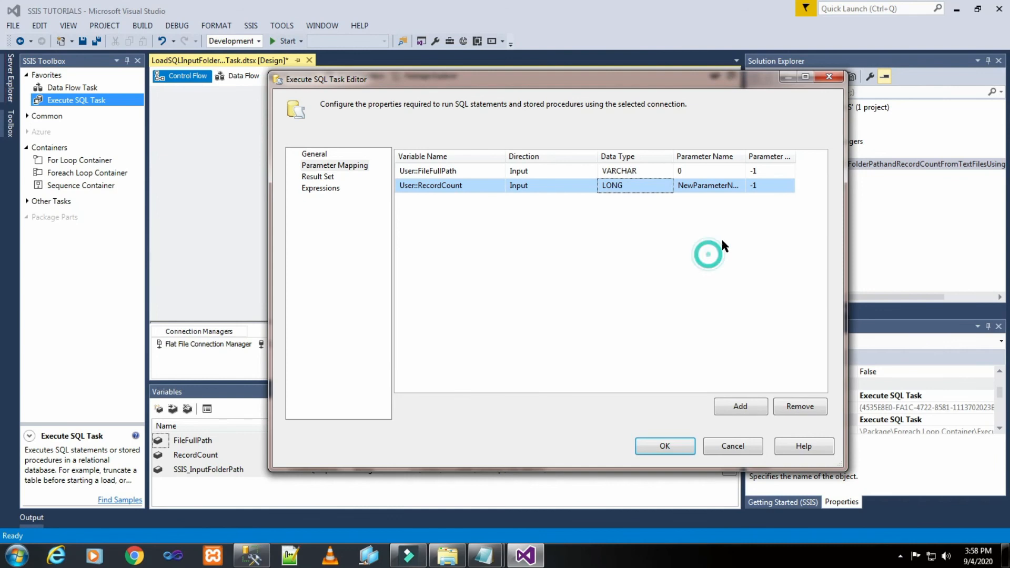
{"action": "left_click", "coordinate": [724, 189]}
{"action": "left_click", "coordinate": [723, 190]}
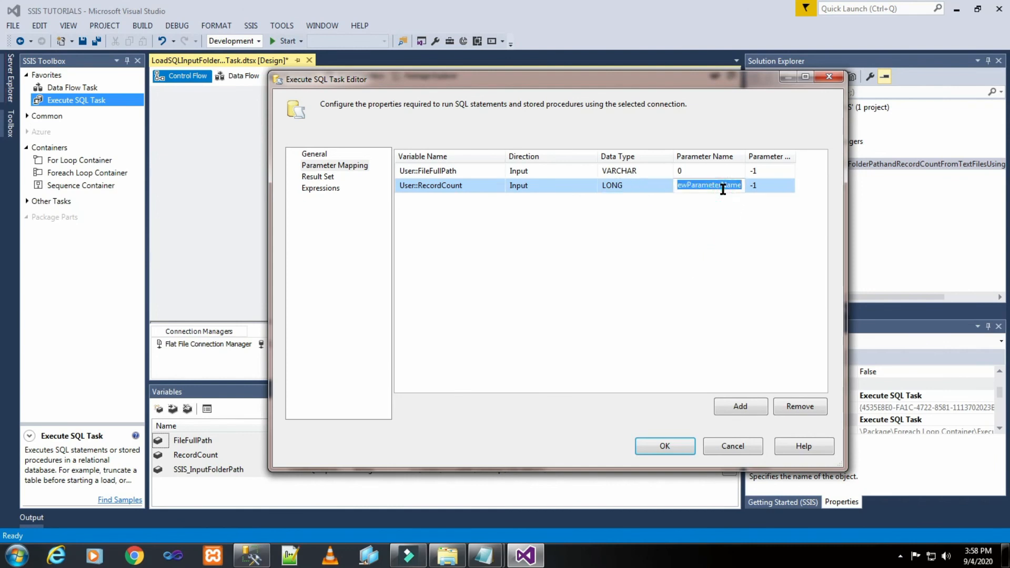
{"action": "type", "text": "1"}
{"action": "left_click", "coordinate": [670, 249]}
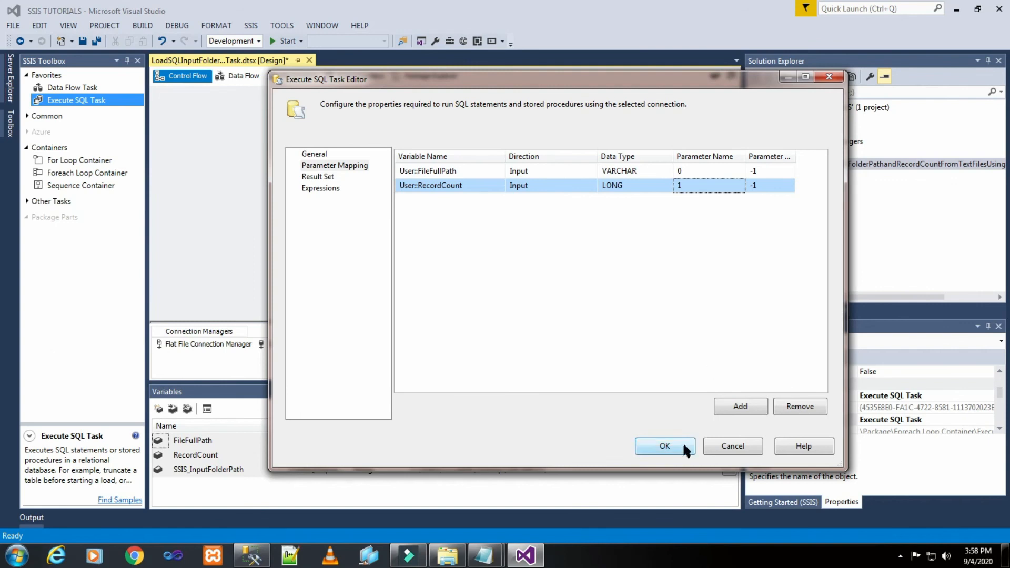
{"action": "left_click", "coordinate": [665, 446]}
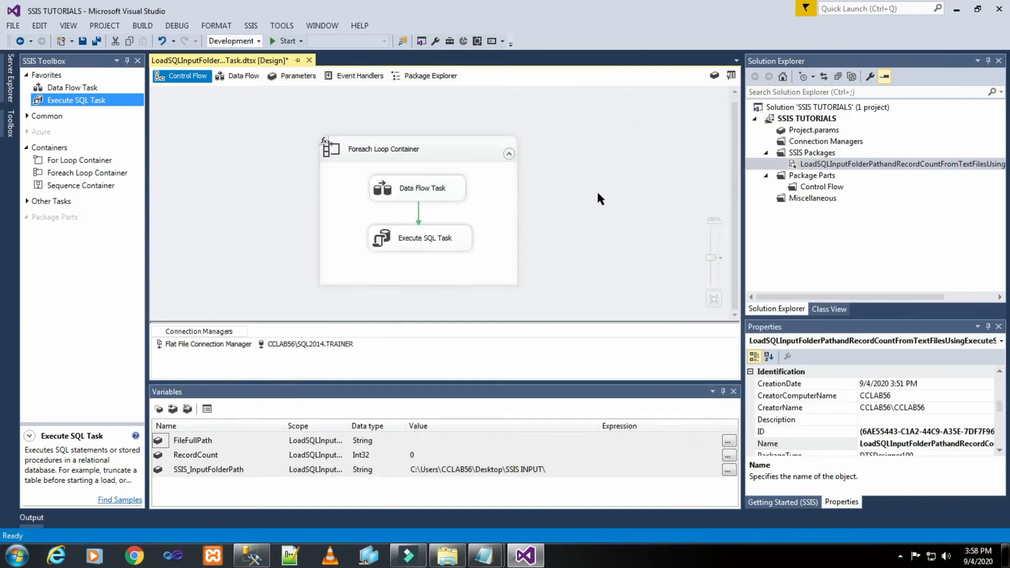
{"action": "left_click", "coordinate": [80, 41]}
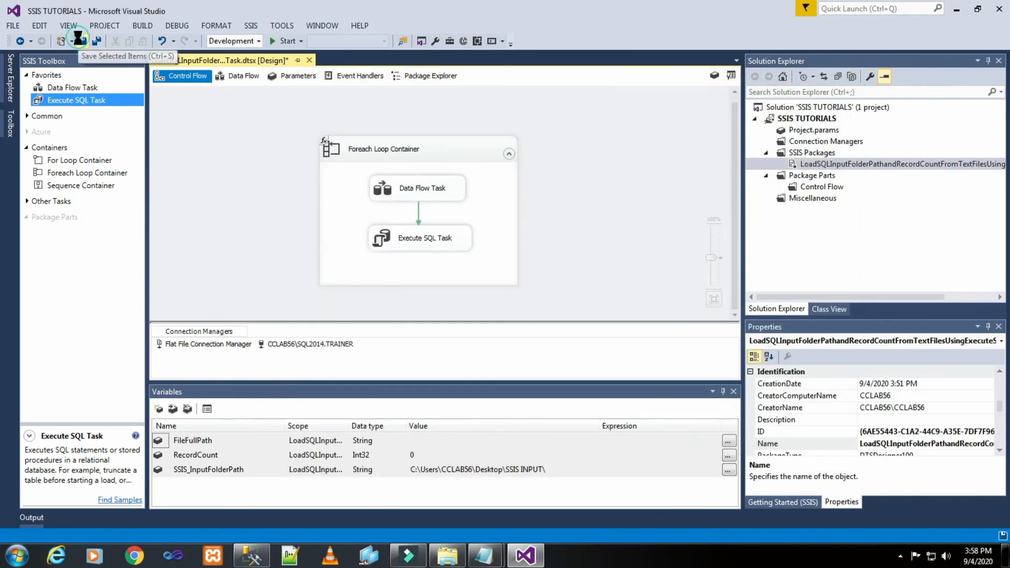
- Start a property expression for ConnectionString on the Flat File Connection Manager
{"action": "left_click", "coordinate": [225, 347]}
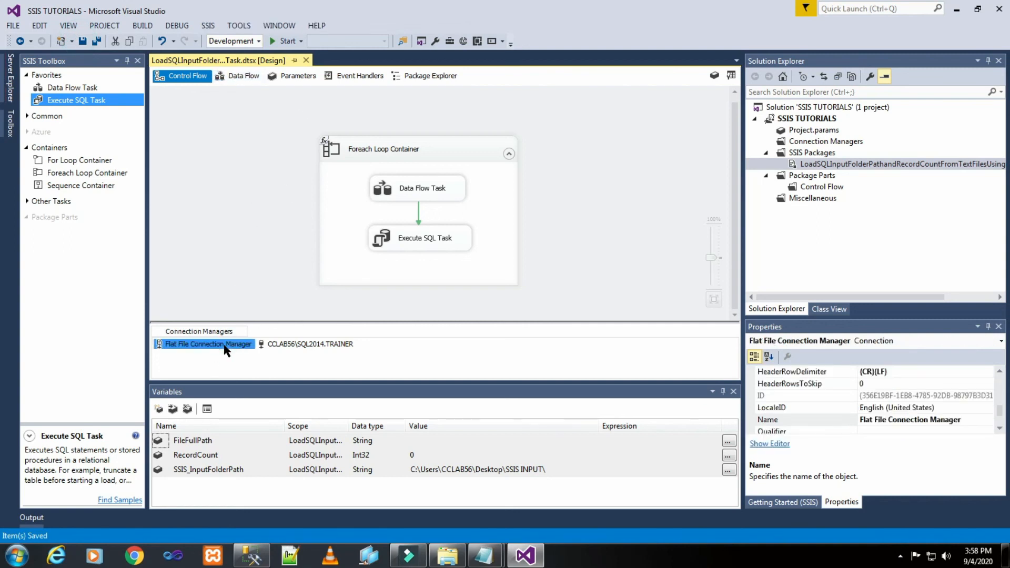
{"action": "right_click", "coordinate": [225, 348]}
{"action": "left_click", "coordinate": [256, 336]}
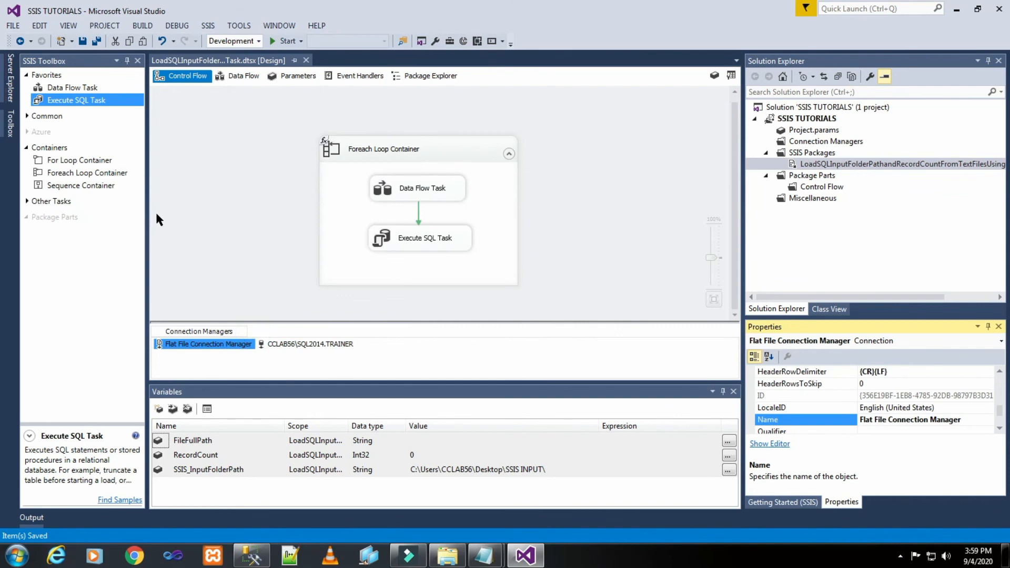
{"action": "scroll", "coordinate": [805, 413], "scroll_direction": "up", "scroll_amount": 2}
{"action": "left_click", "coordinate": [779, 397]}
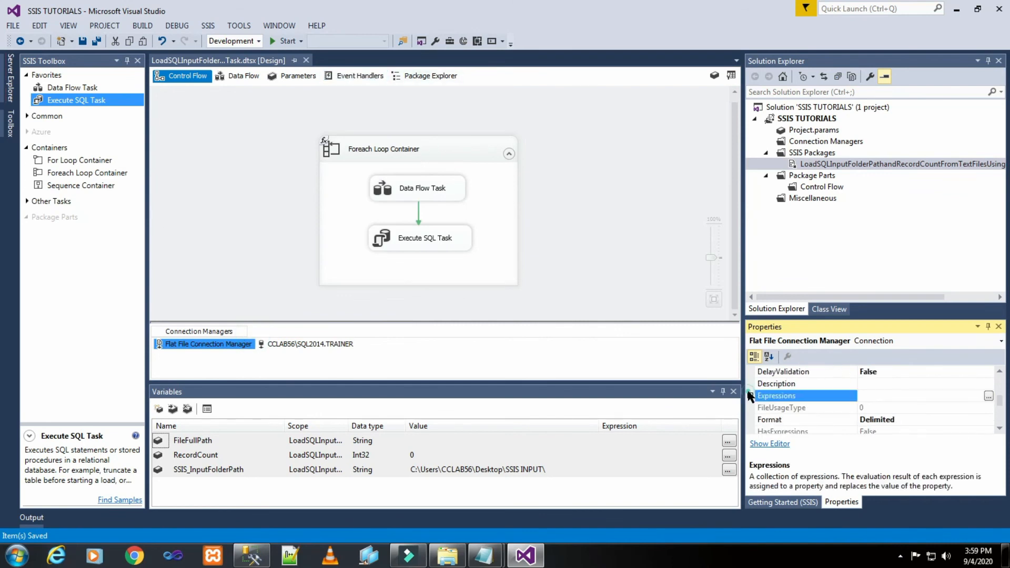
{"action": "left_click", "coordinate": [989, 398]}
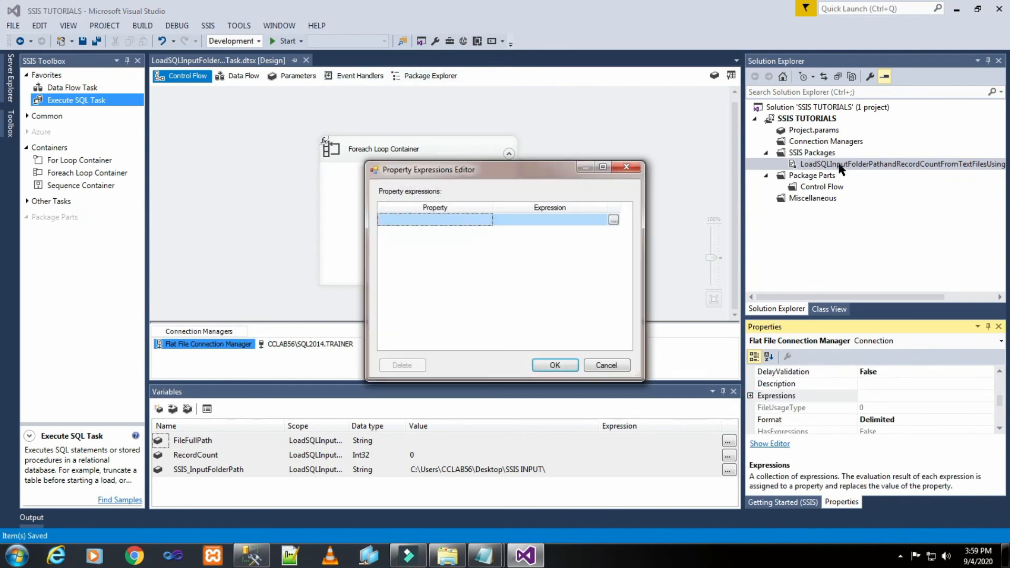
{"action": "left_click", "coordinate": [486, 220]}
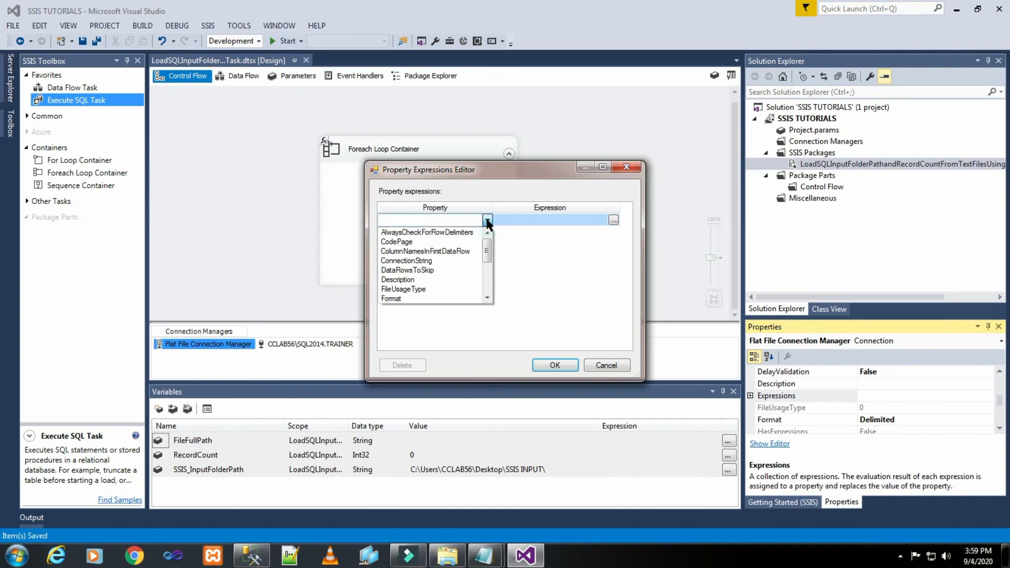
{"action": "left_click", "coordinate": [456, 261]}
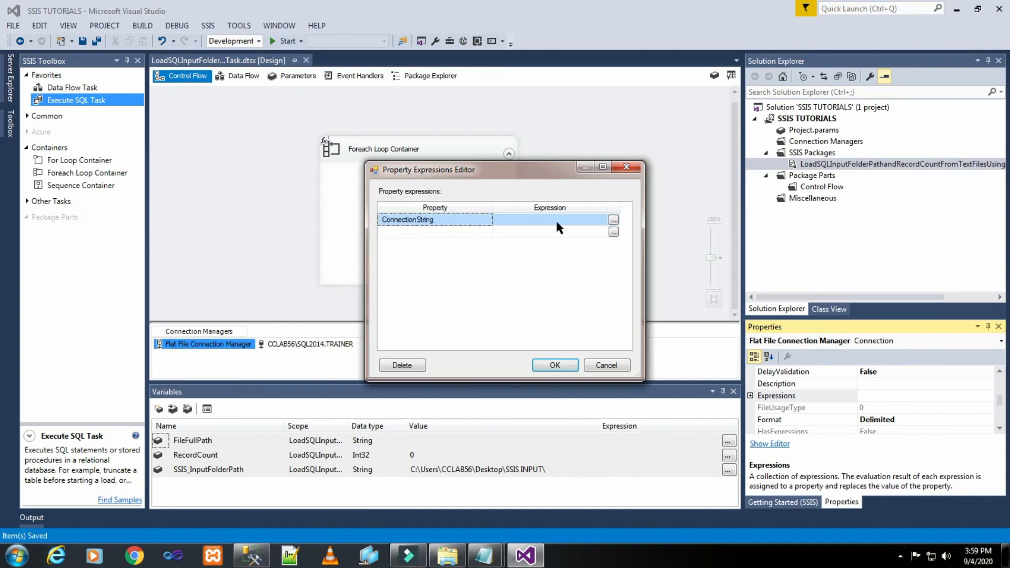
- Build the ConnectionString expression as @[User::FileFullPath], evaluate it and accept the property expression
{"action": "left_click", "coordinate": [613, 220]}
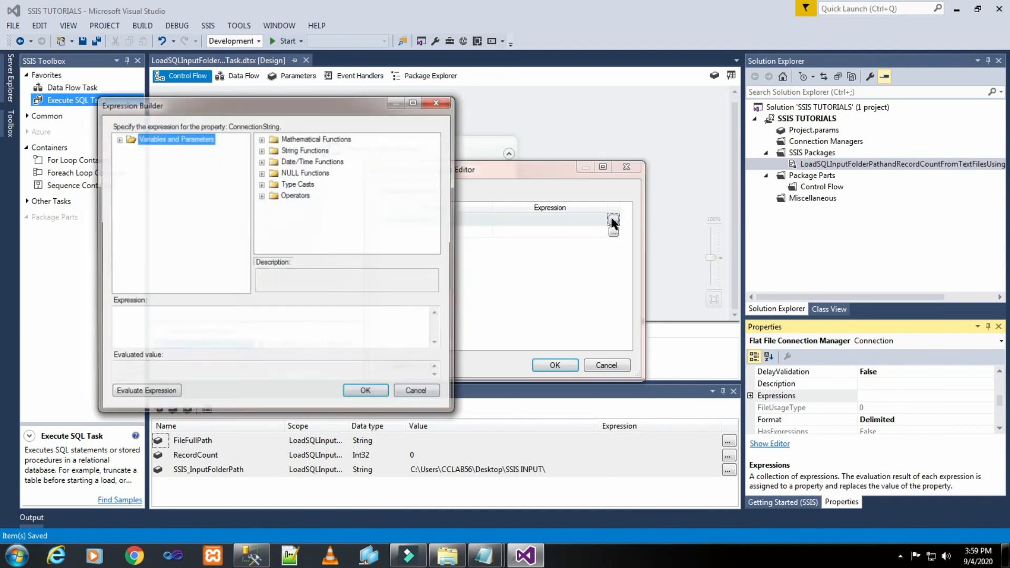
{"action": "left_click", "coordinate": [118, 139]}
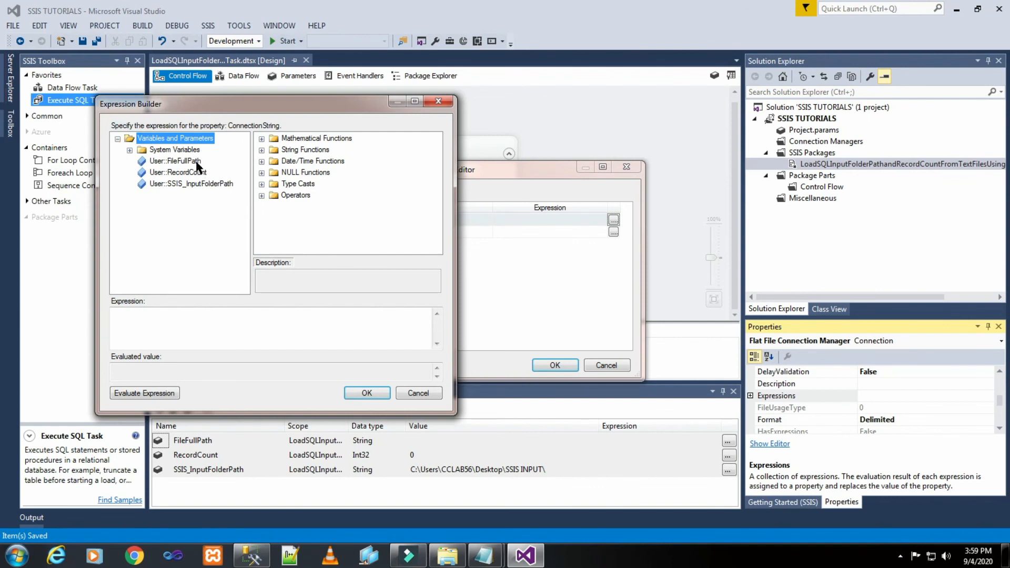
{"action": "left_click_drag", "start_coordinate": [195, 166], "coordinate": [194, 319]}
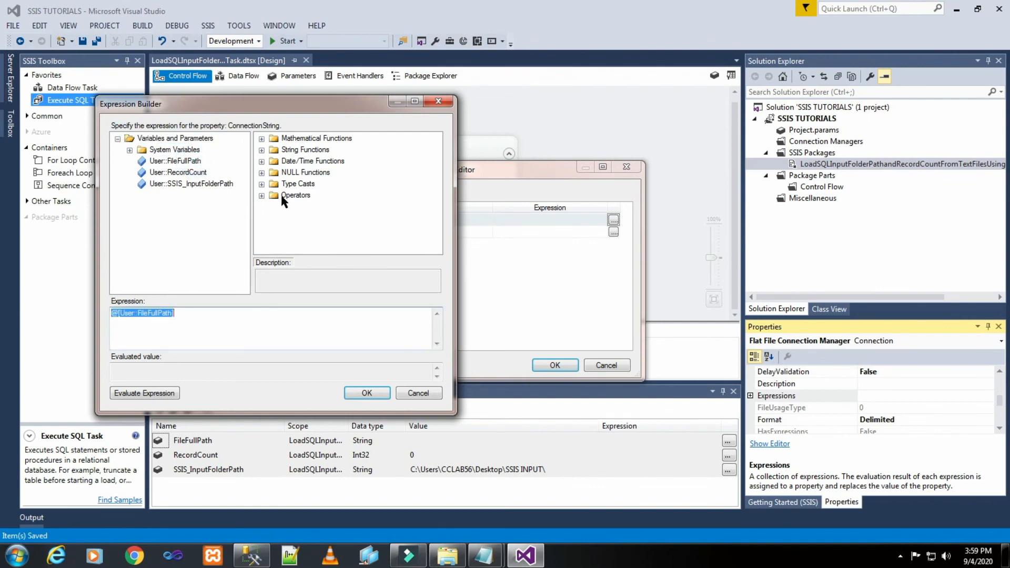
{"action": "left_click", "coordinate": [167, 400]}
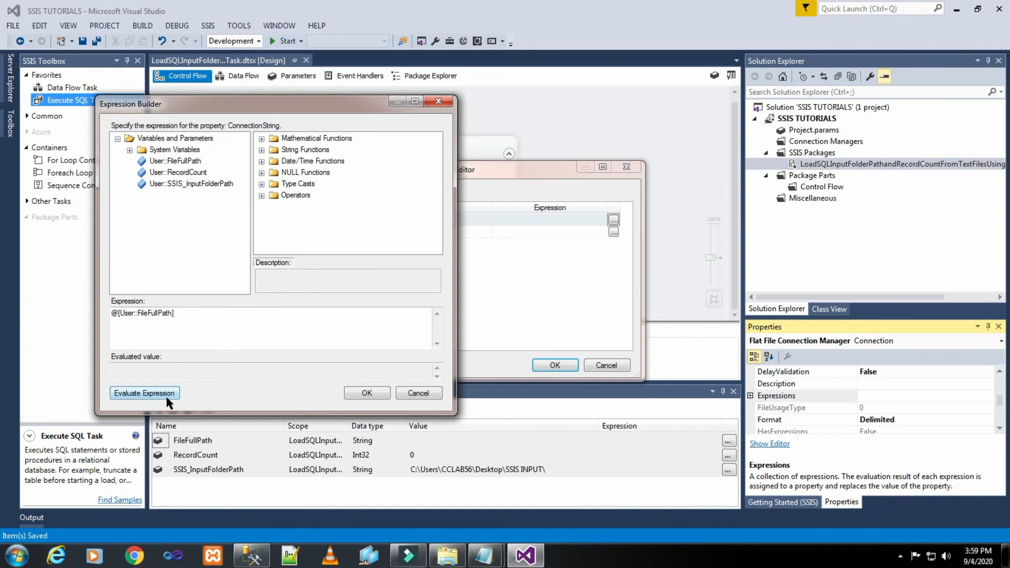
{"action": "left_click", "coordinate": [168, 398]}
{"action": "left_click", "coordinate": [360, 389]}
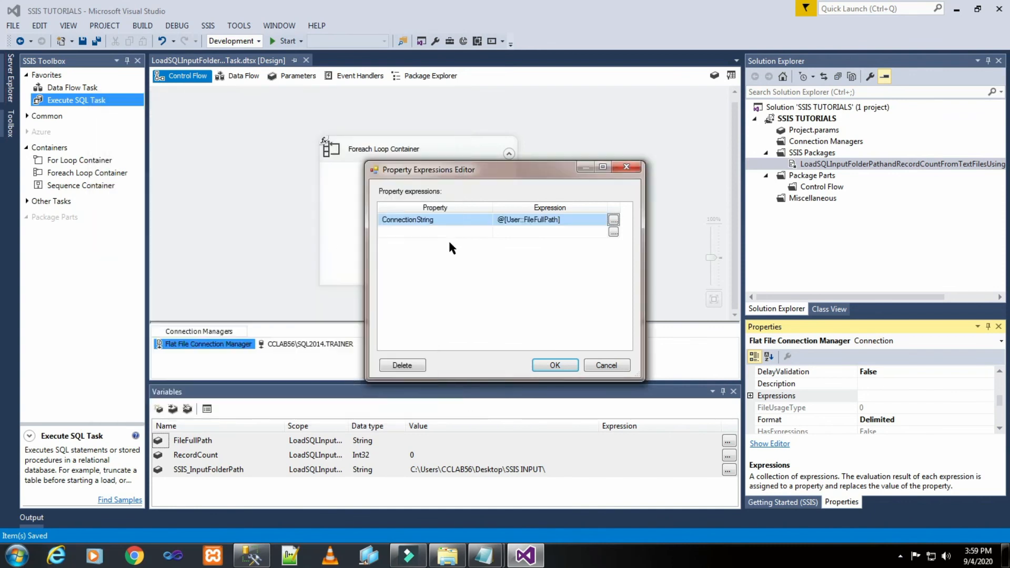
{"action": "left_click", "coordinate": [555, 365]}
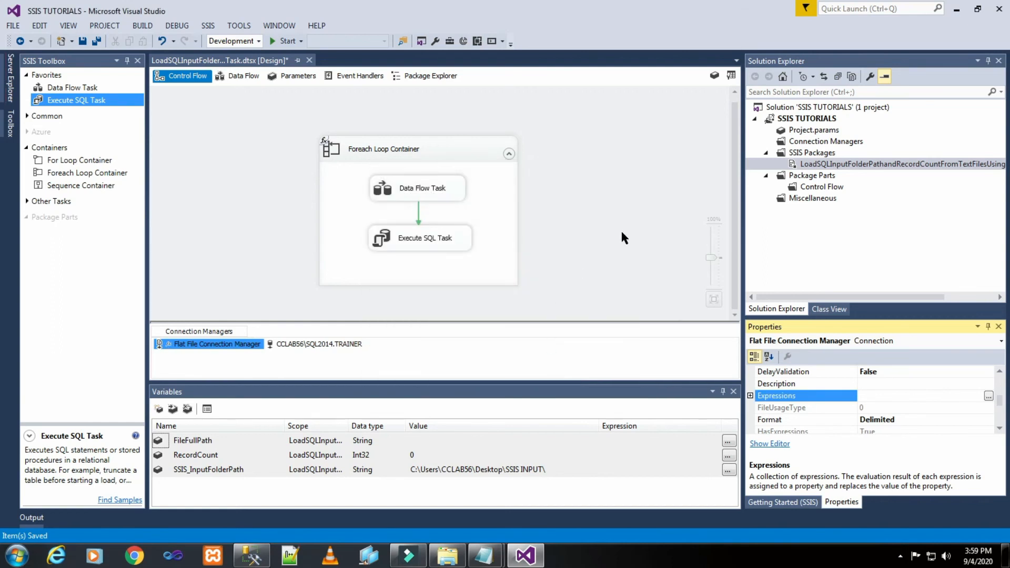
{"action": "left_click", "coordinate": [623, 238]}
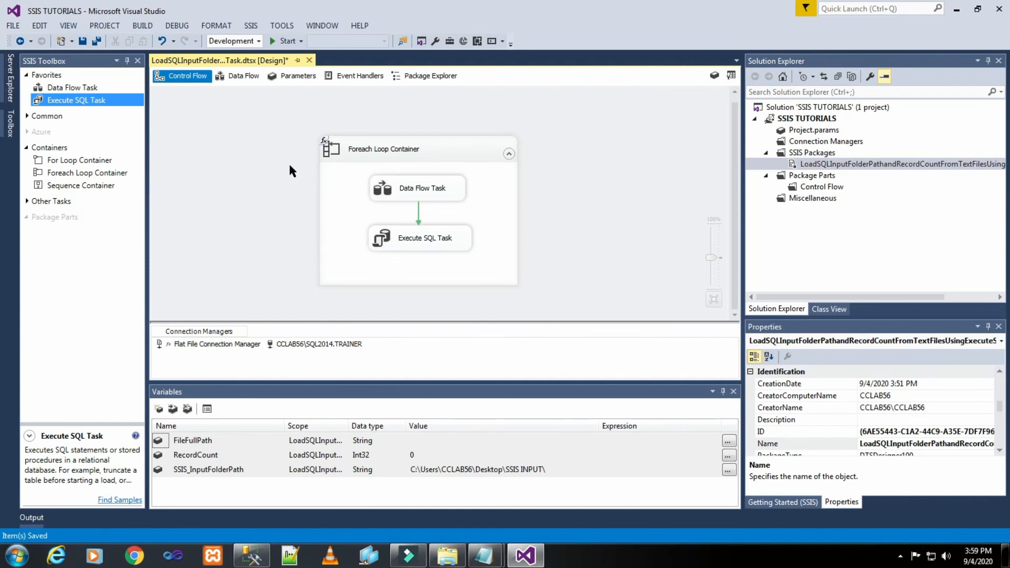
- Switch to SQL Server Management Studio, rerun the OLE DB Destination query and review the Customer_02 query results
{"action": "left_click", "coordinate": [251, 555]}
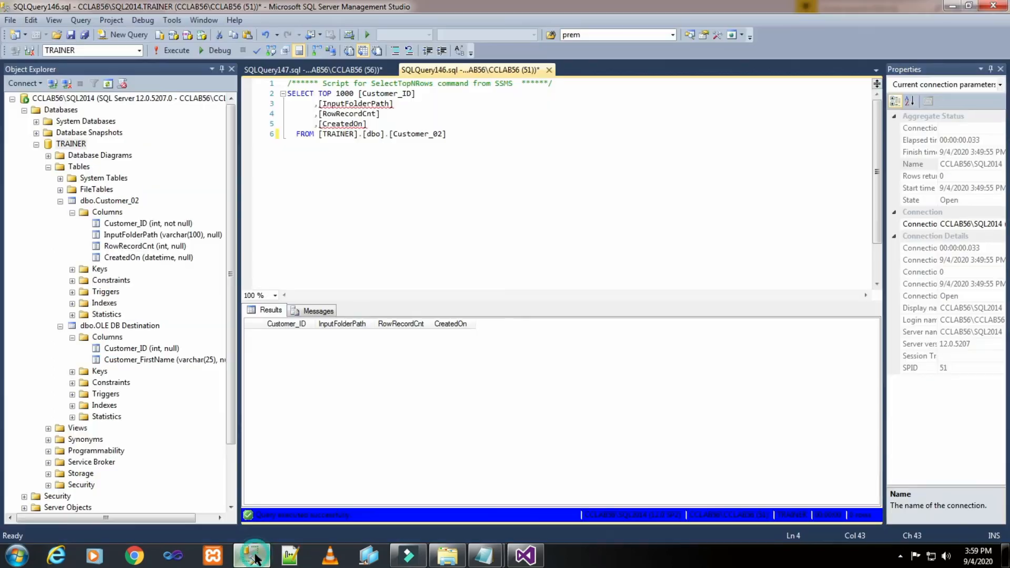
{"action": "left_click", "coordinate": [354, 69]}
{"action": "left_click", "coordinate": [387, 153]}
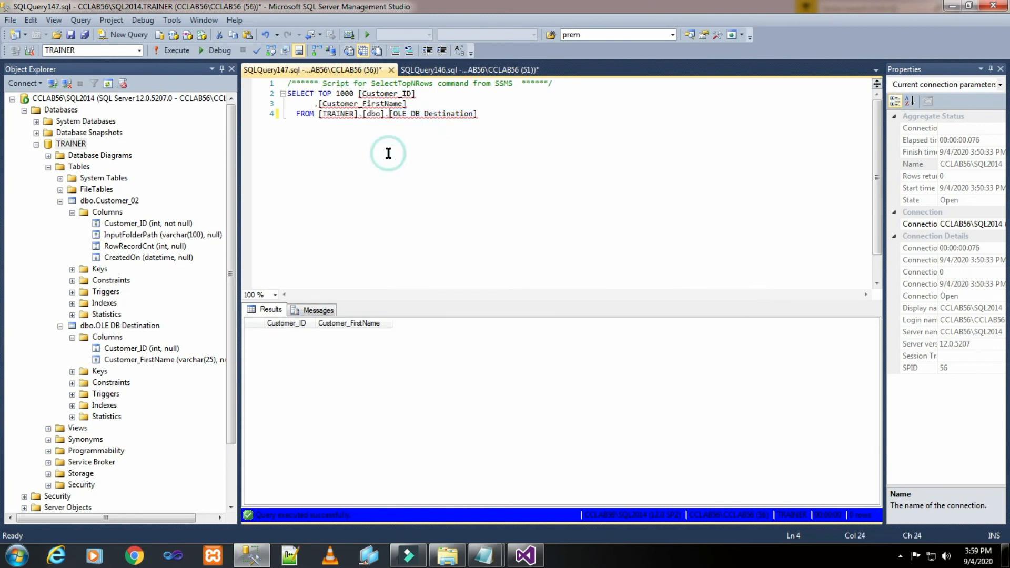
{"action": "left_click", "coordinate": [173, 50]}
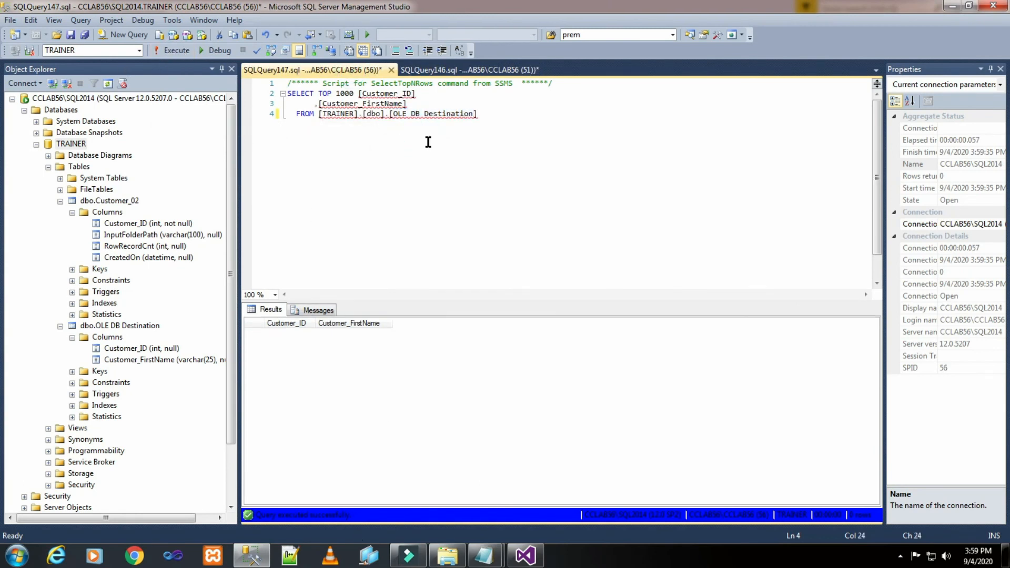
{"action": "left_click", "coordinate": [424, 70]}
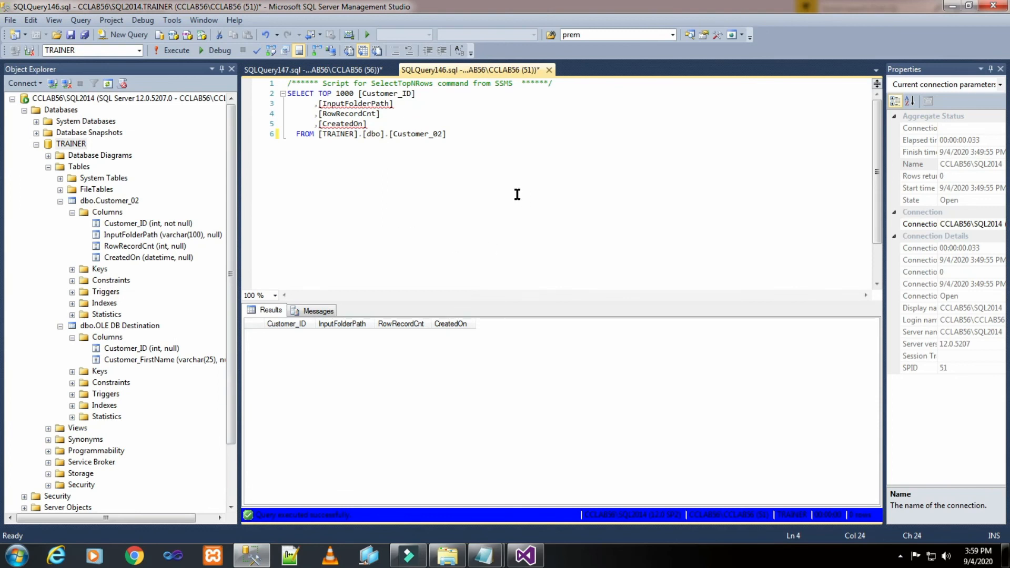
- Return to Visual Studio, run the package and stop debugging once the tasks have finished
{"action": "left_click", "coordinate": [526, 555]}
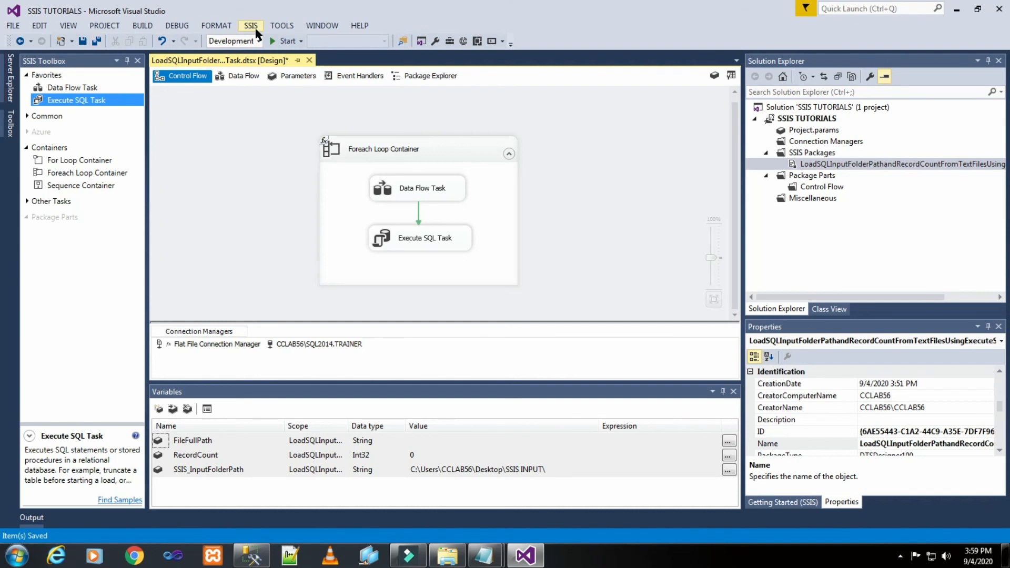
{"action": "left_click", "coordinate": [281, 41]}
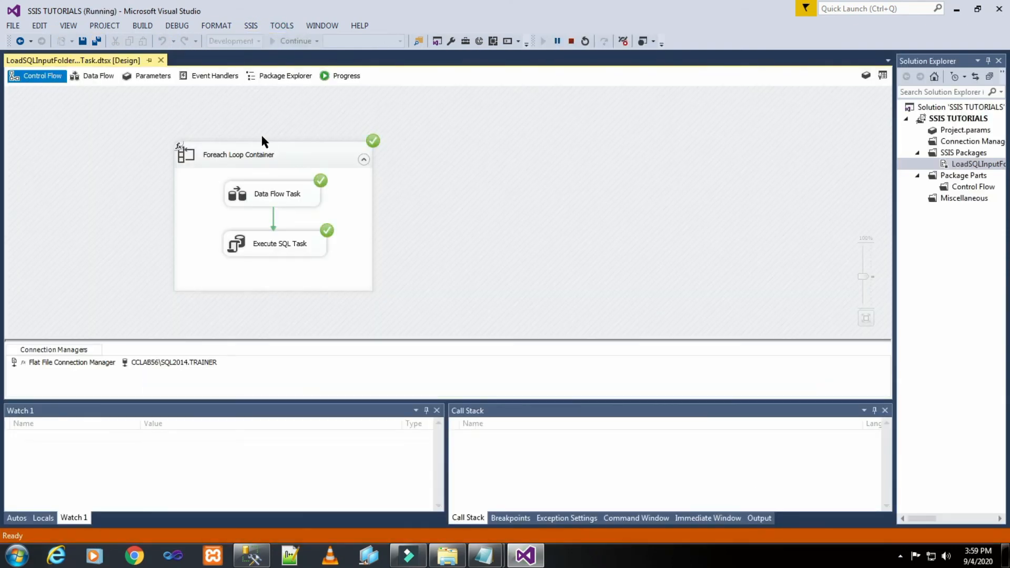
{"action": "left_click", "coordinate": [571, 41]}
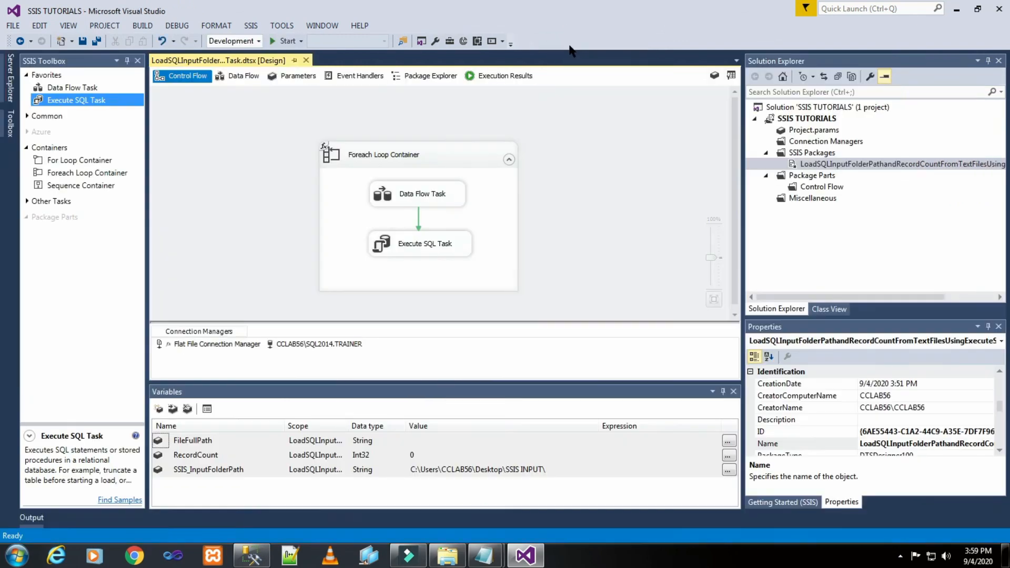
- Switch to SQL Server Management Studio and rerun the OLE DB Destination query to check the loaded rows
{"action": "left_click", "coordinate": [251, 556]}
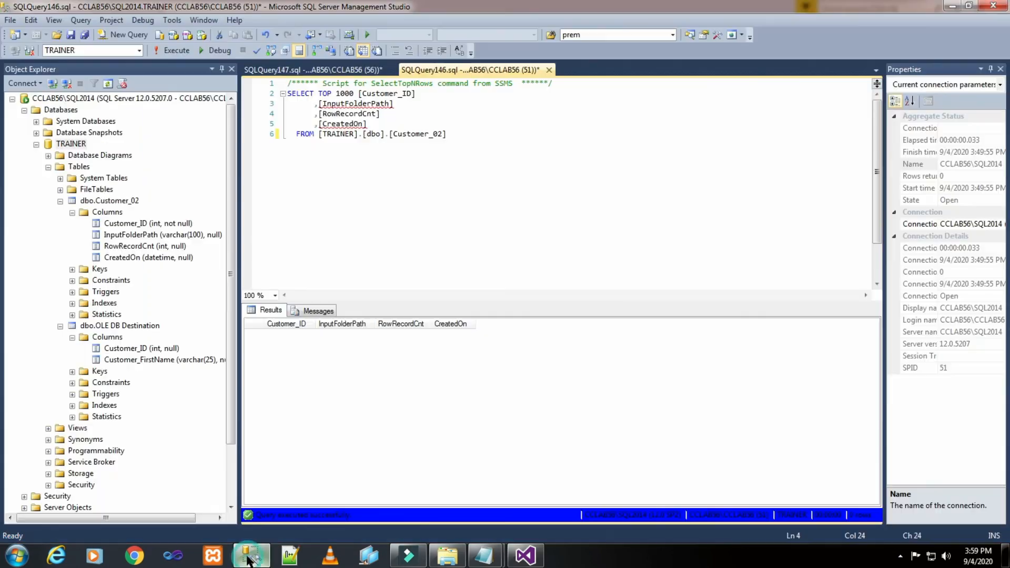
{"action": "left_click", "coordinate": [318, 69]}
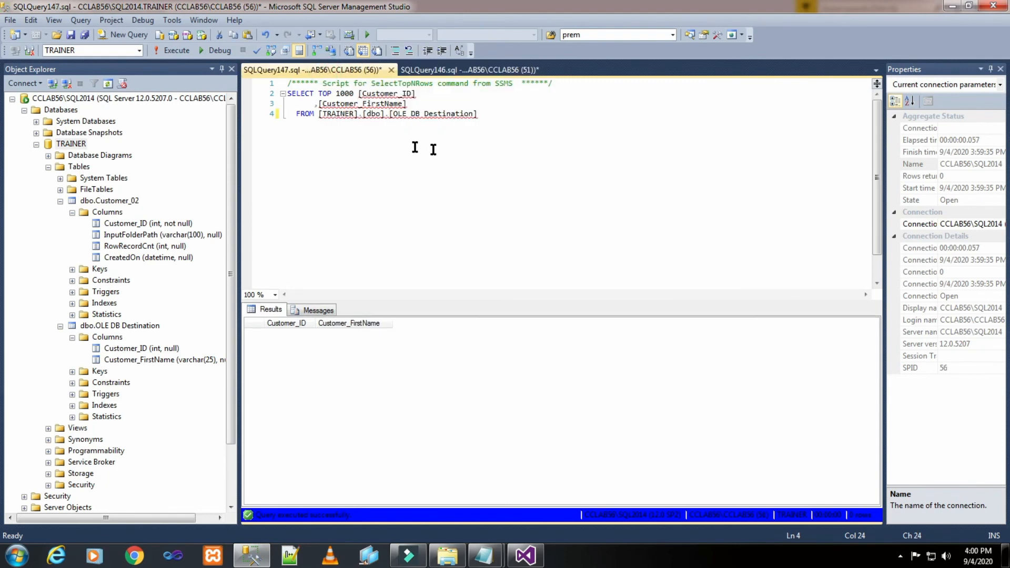
{"action": "left_click", "coordinate": [165, 52]}
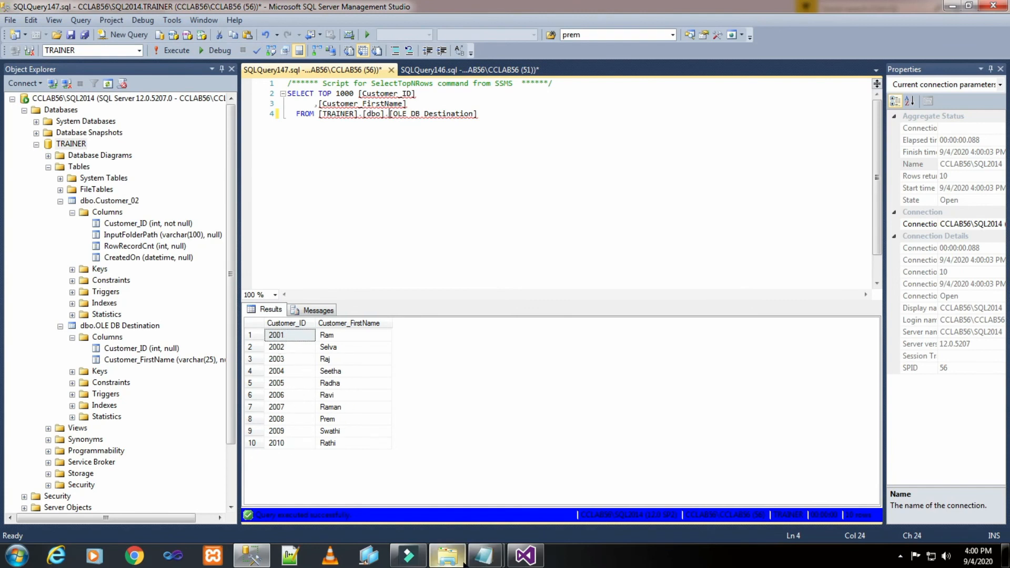
- Open the Customer_01 text file from the SSIS INPUT folder and highlight its records for comparison with the query results
{"action": "left_click", "coordinate": [457, 560]}
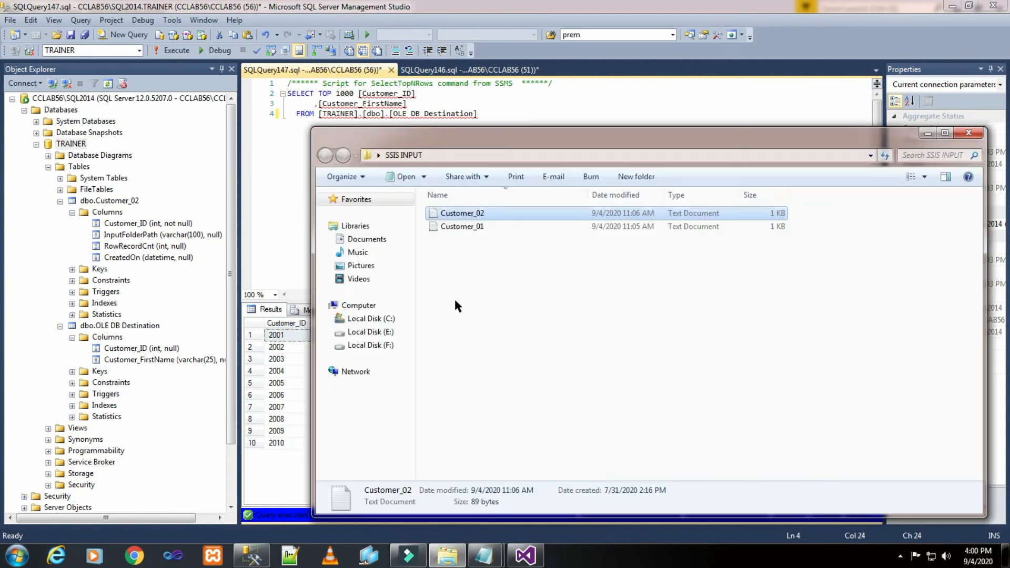
{"action": "left_click", "coordinate": [473, 227]}
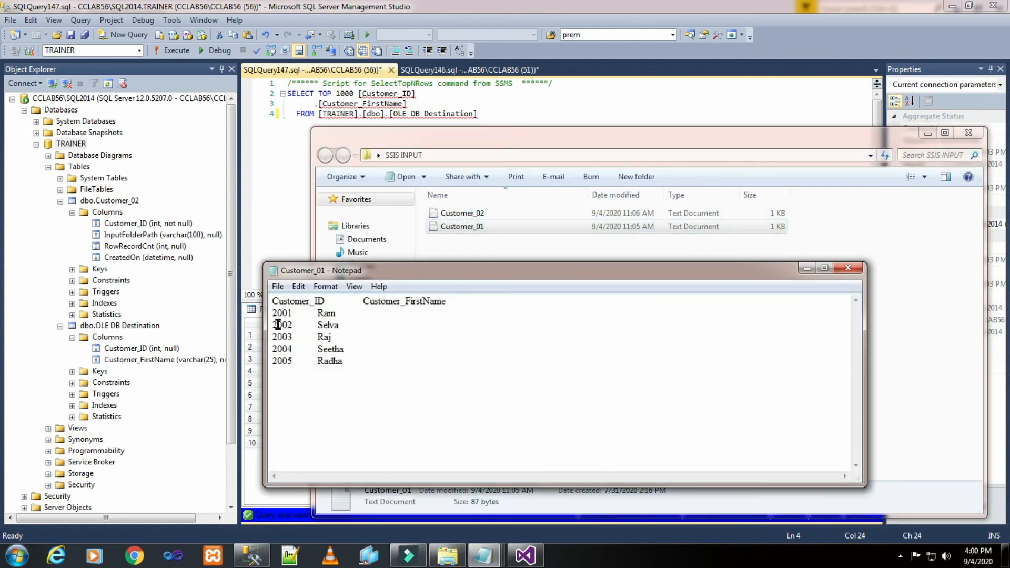
{"action": "left_click_drag", "start_coordinate": [271, 304], "coordinate": [350, 363]}
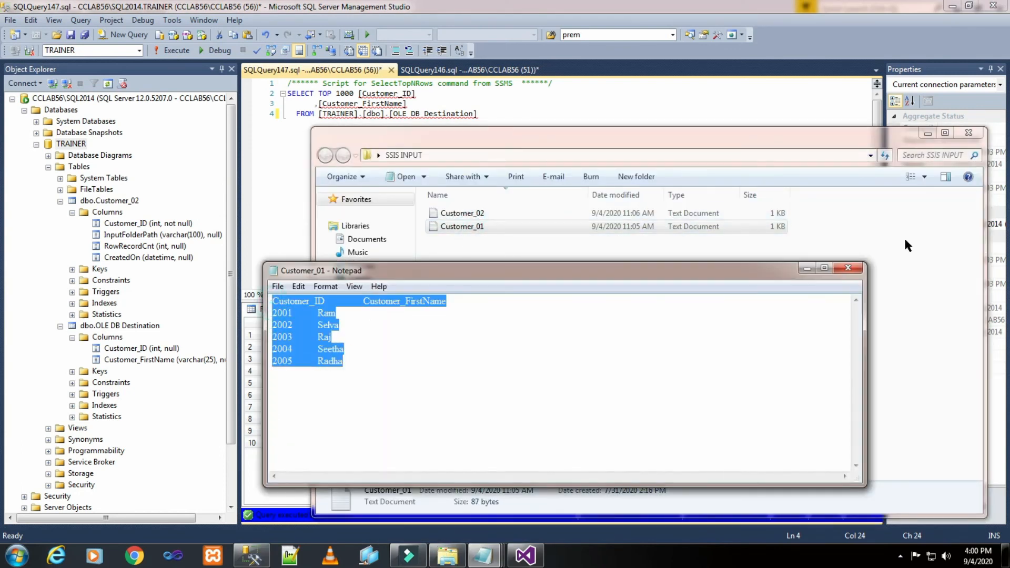
- Open the Customer_02 text file, highlight its records, and return to the OLE DB Destination query results in SQL Server Management Studio for comparison
{"action": "double_click", "coordinate": [474, 213]}
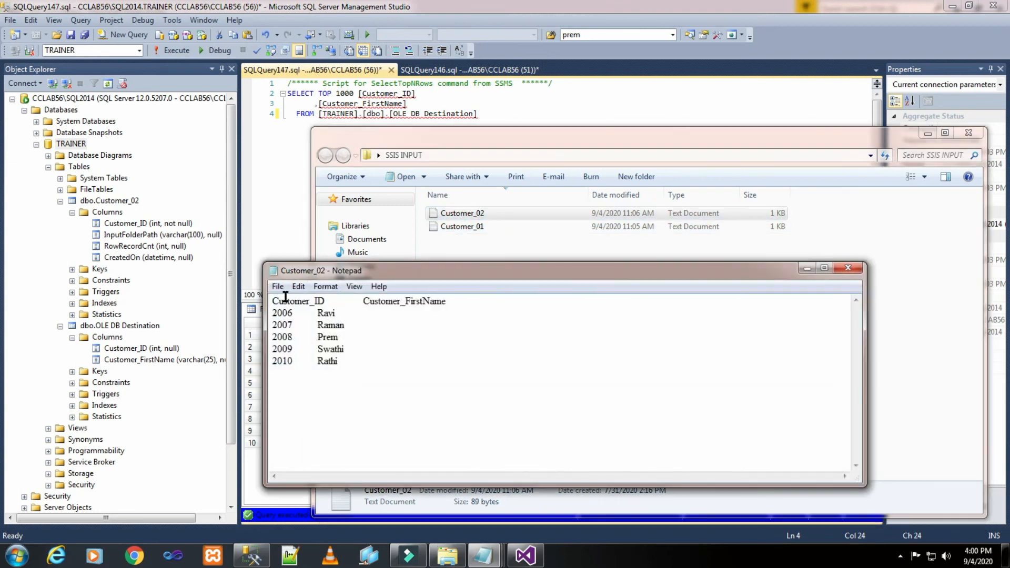
{"action": "left_click_drag", "start_coordinate": [273, 299], "coordinate": [352, 362]}
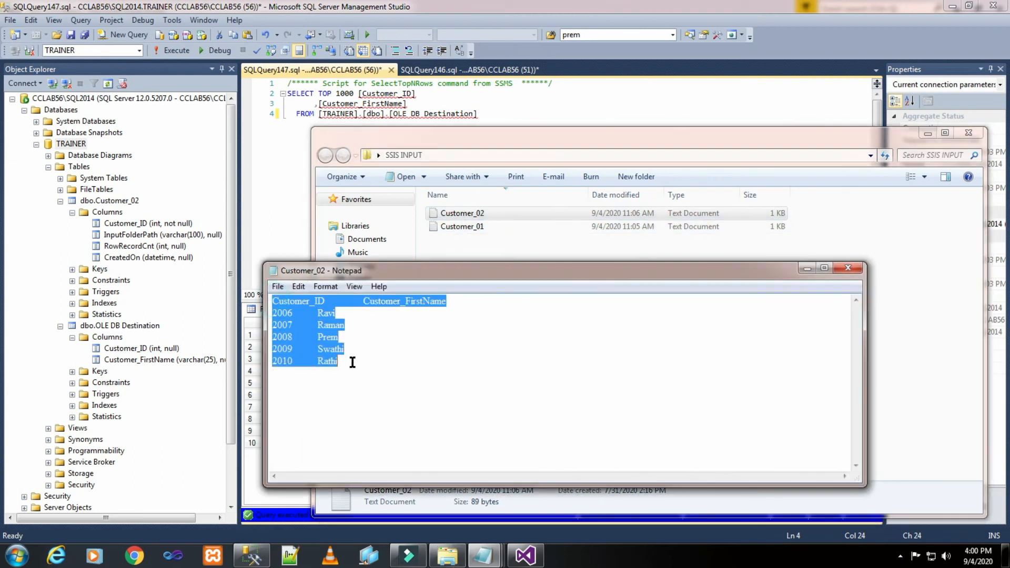
{"action": "left_click", "coordinate": [254, 219]}
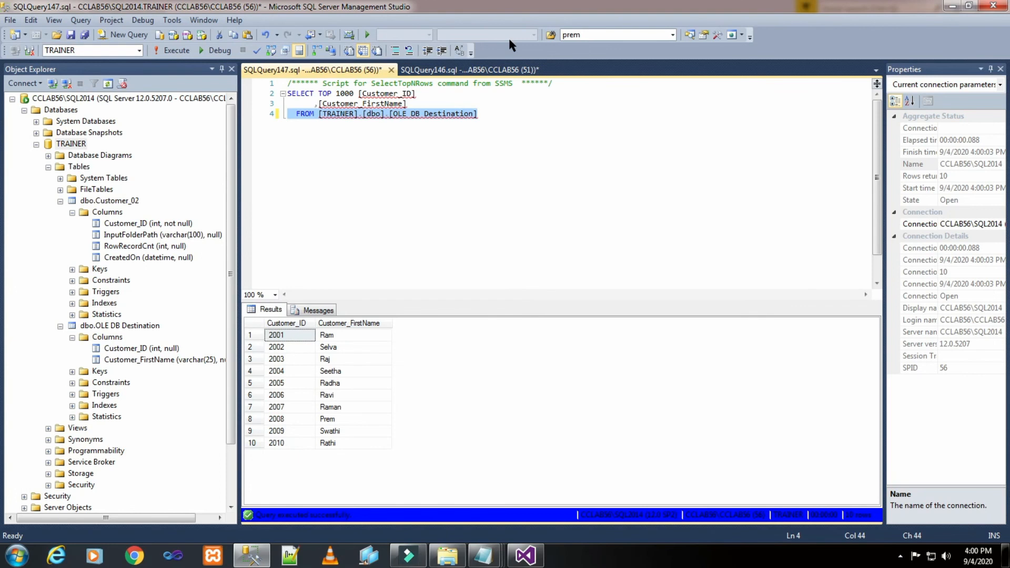
- Rerun the Customer_02 table query and widen the InputFolderPath results column to show the full file paths
{"action": "left_click", "coordinate": [481, 69]}
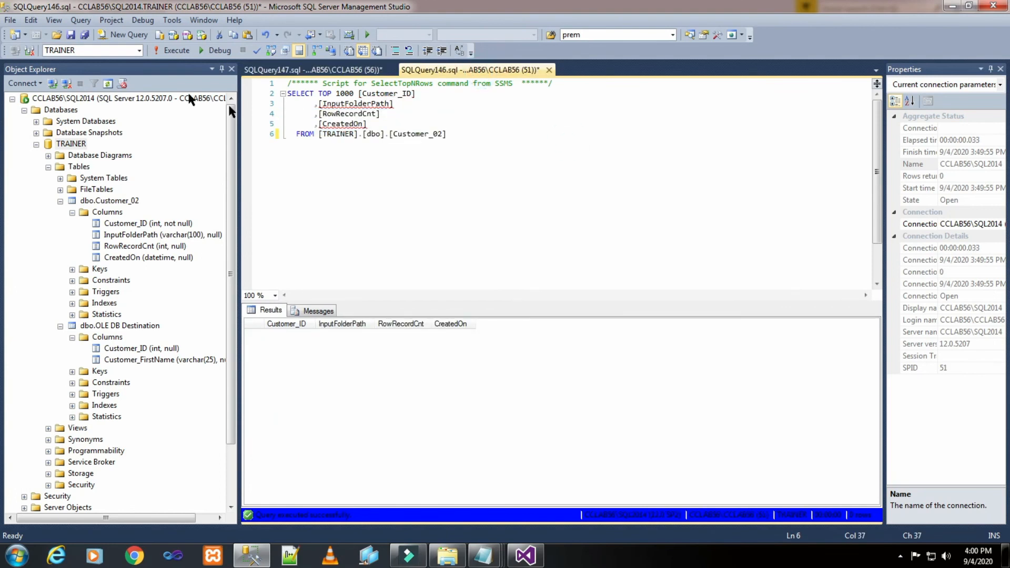
{"action": "left_click", "coordinate": [174, 51]}
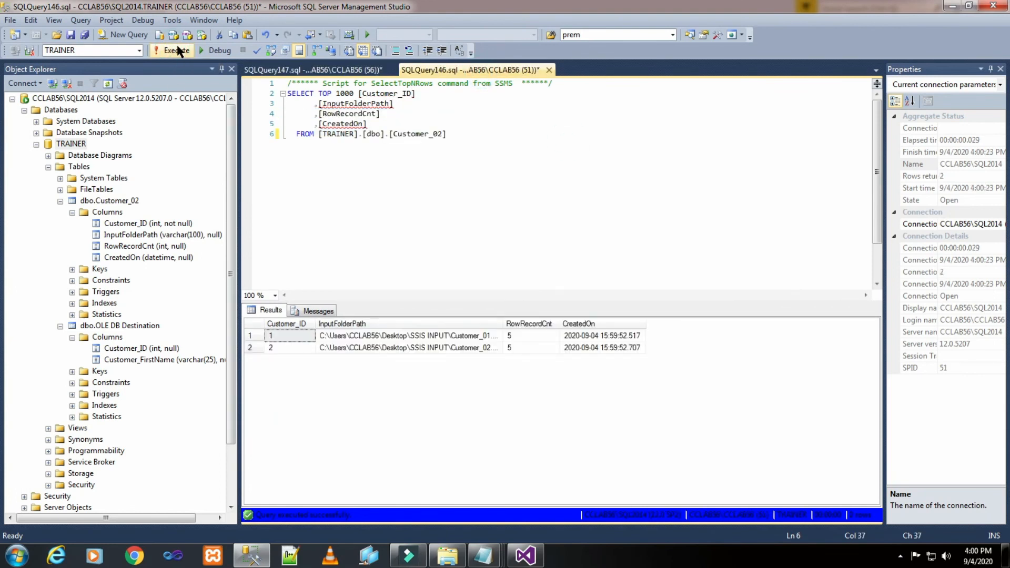
{"action": "double_click", "coordinate": [502, 322]}
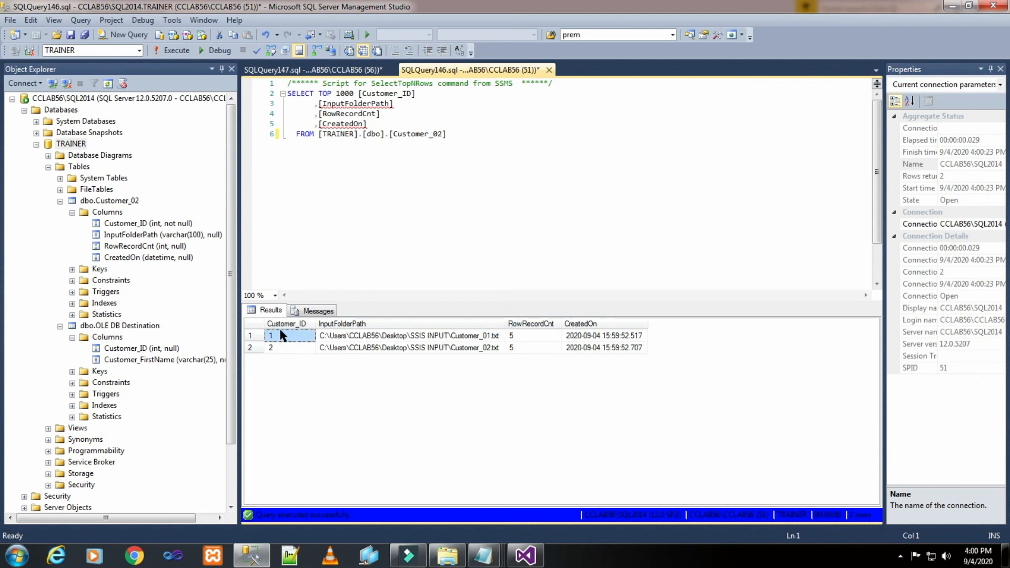